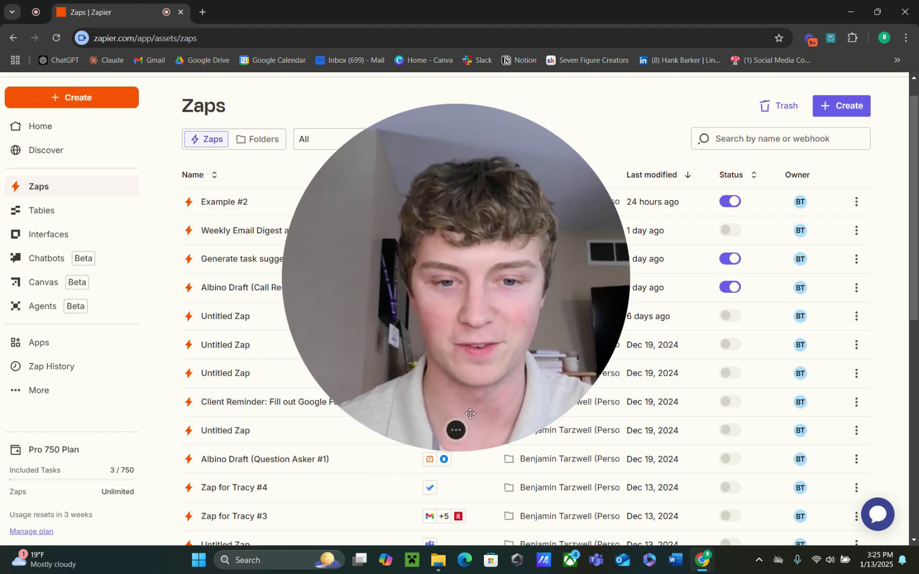
left_click(451, 431)
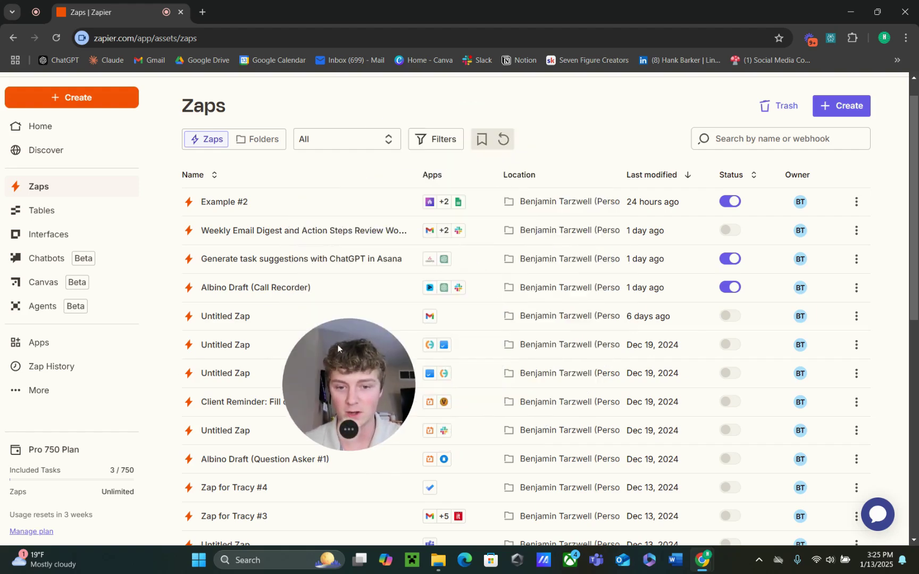
left_click_drag(332, 352, 53, 447)
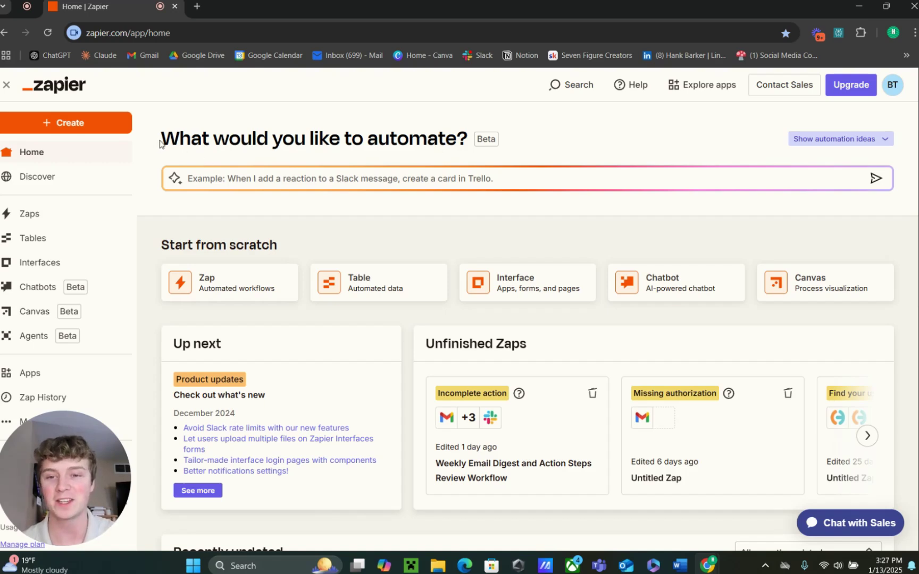
left_click_drag(160, 143, 472, 142)
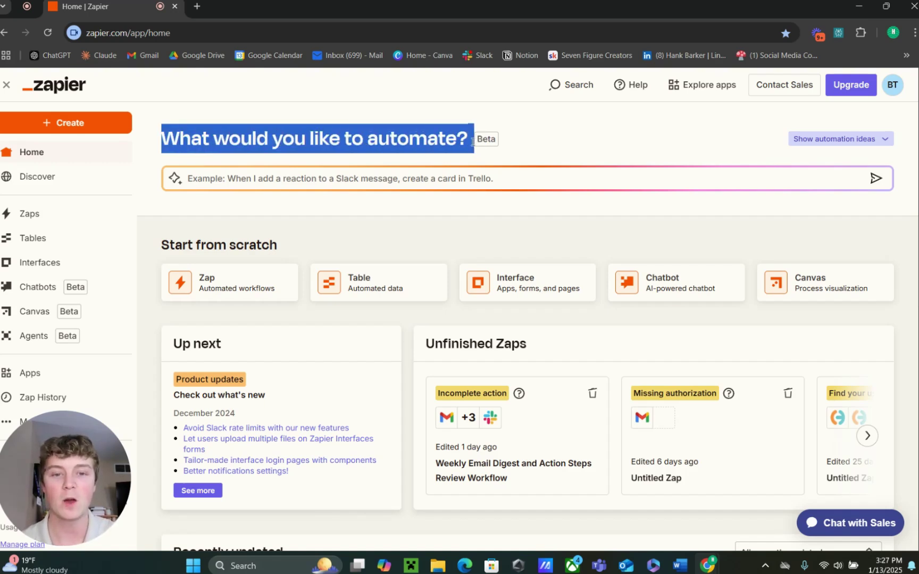
left_click(524, 150)
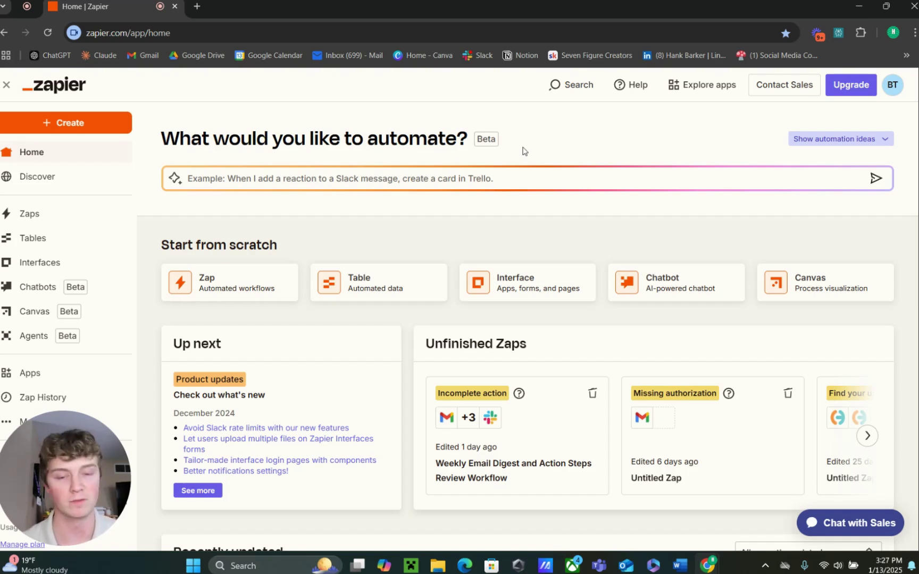
left_click(235, 180)
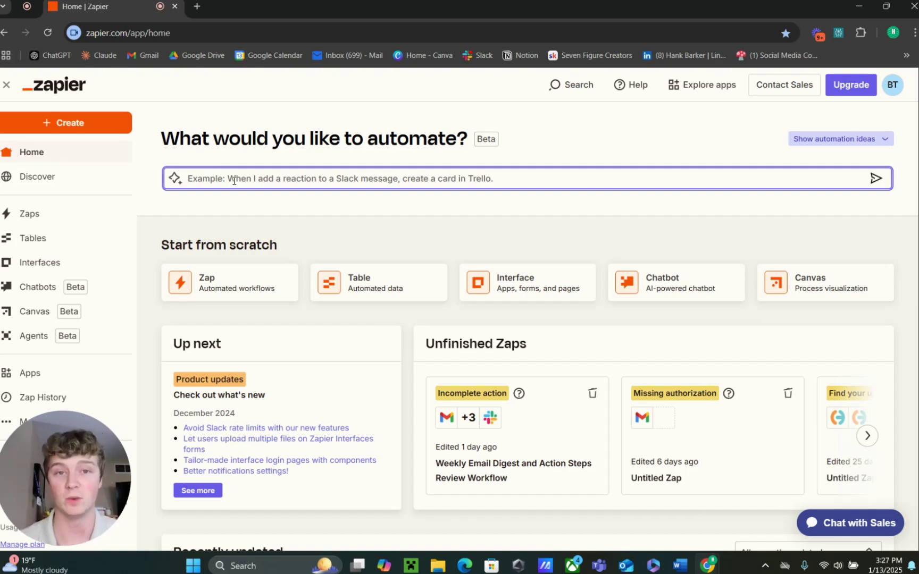
left_click(292, 244)
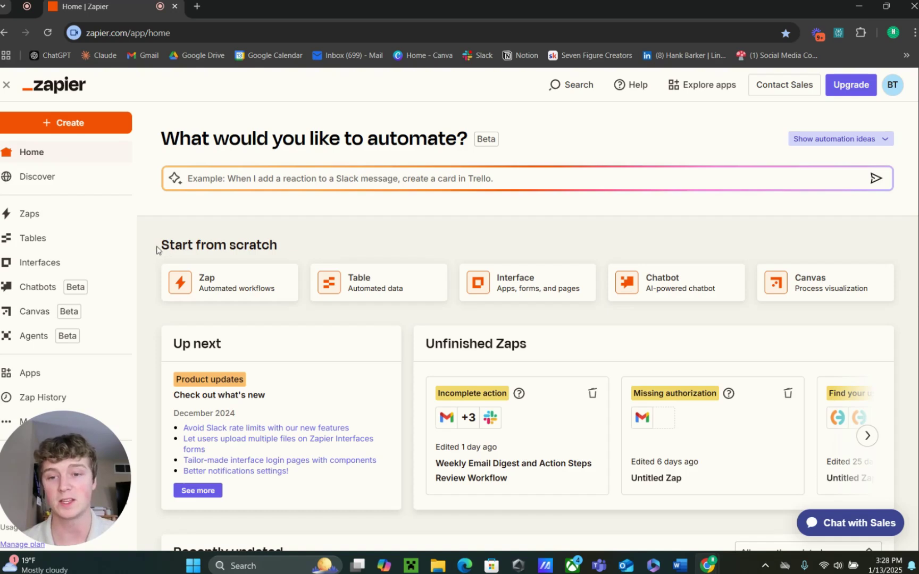
left_click_drag(158, 247, 292, 253)
left_click(291, 253)
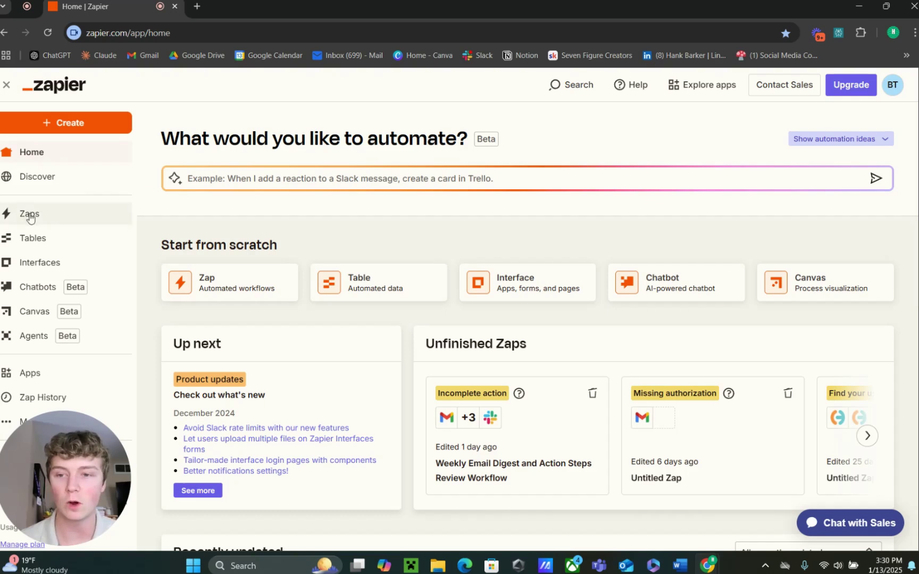
- Open the "Albino Draft (Call Recorder)" Zap from the Zaps list and show the setup of its Fathom trigger
left_click(65, 219)
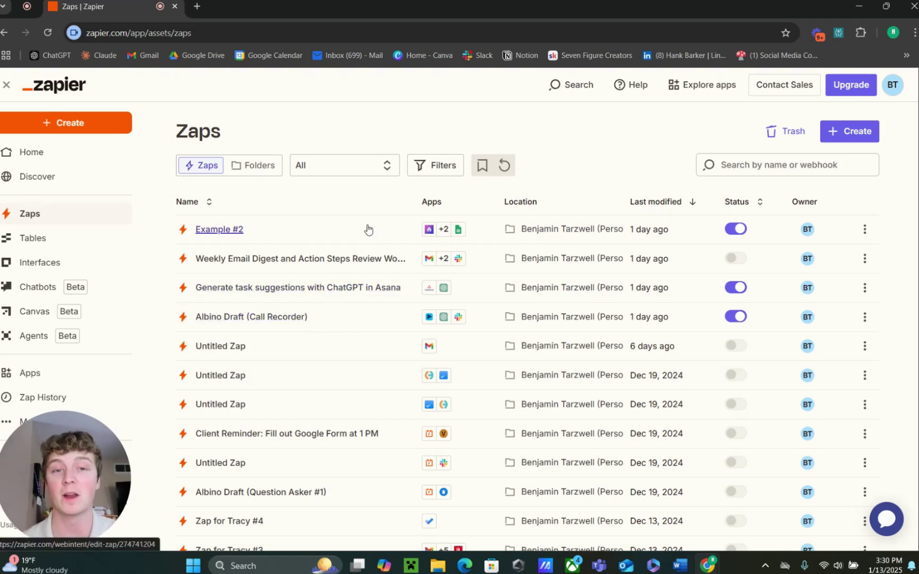
left_click(276, 320)
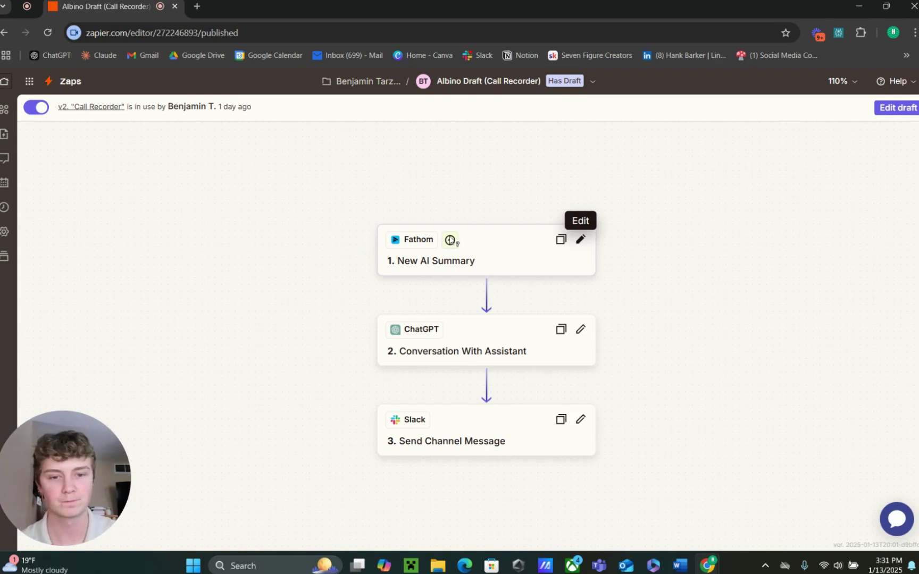
left_click(496, 249)
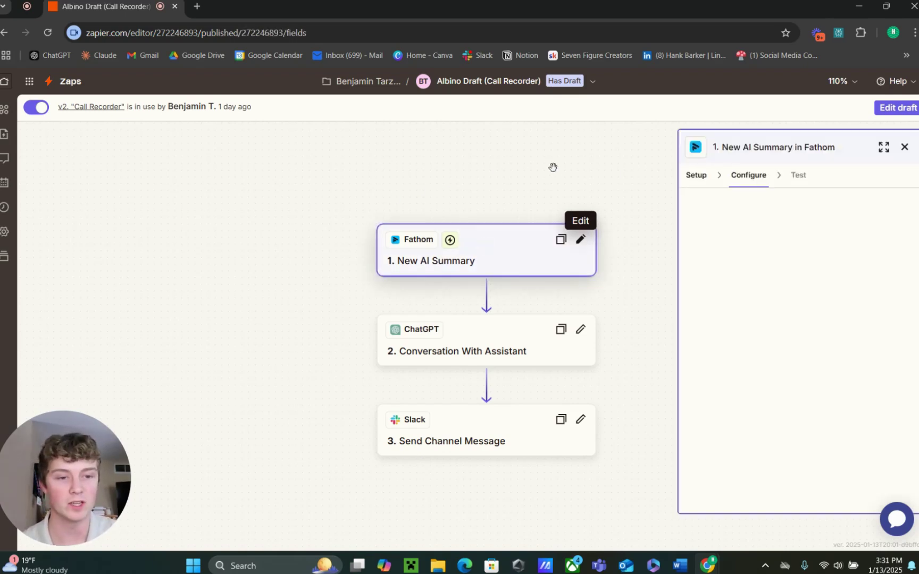
left_click(698, 177)
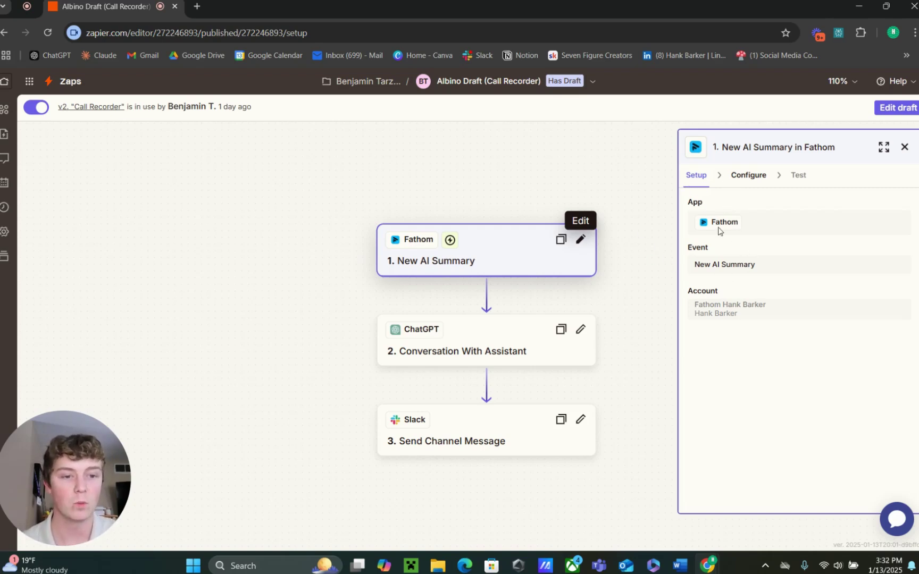
- Switch the Zap to its editable draft and show the Fathom trigger's setup, dismissing the draft notice
left_click(898, 107)
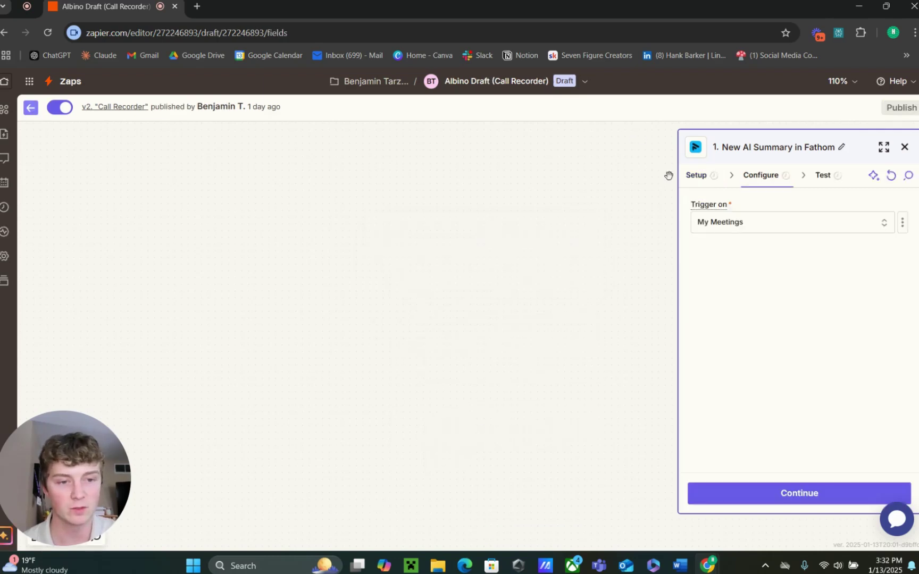
left_click(702, 176)
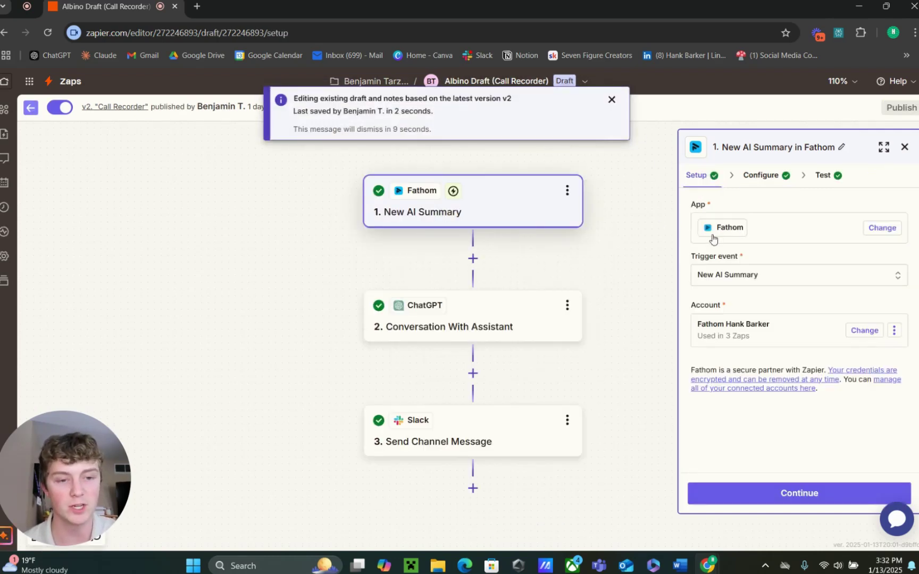
left_click(612, 99)
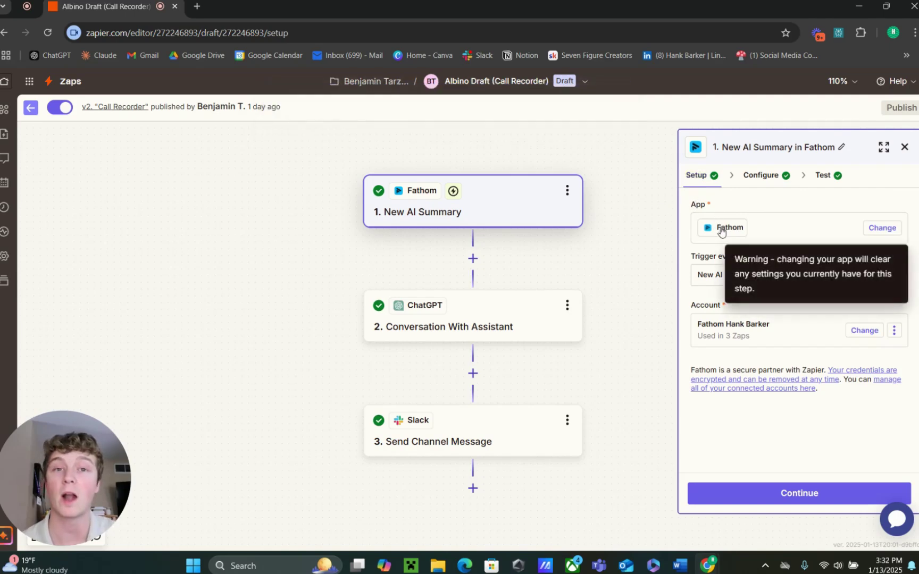
- Examine the apps available for the trigger, including the full AI category, without replacing Fathom
left_click(872, 228)
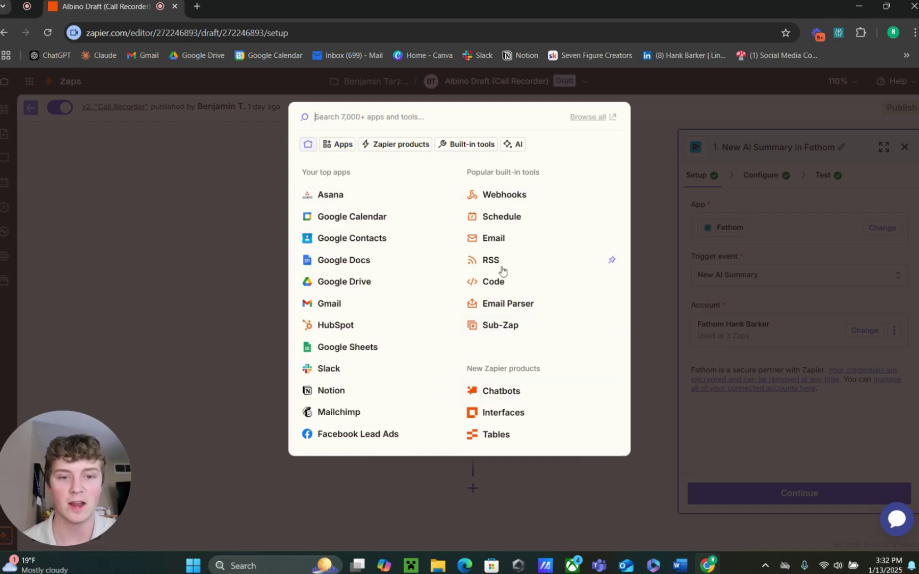
left_click(512, 145)
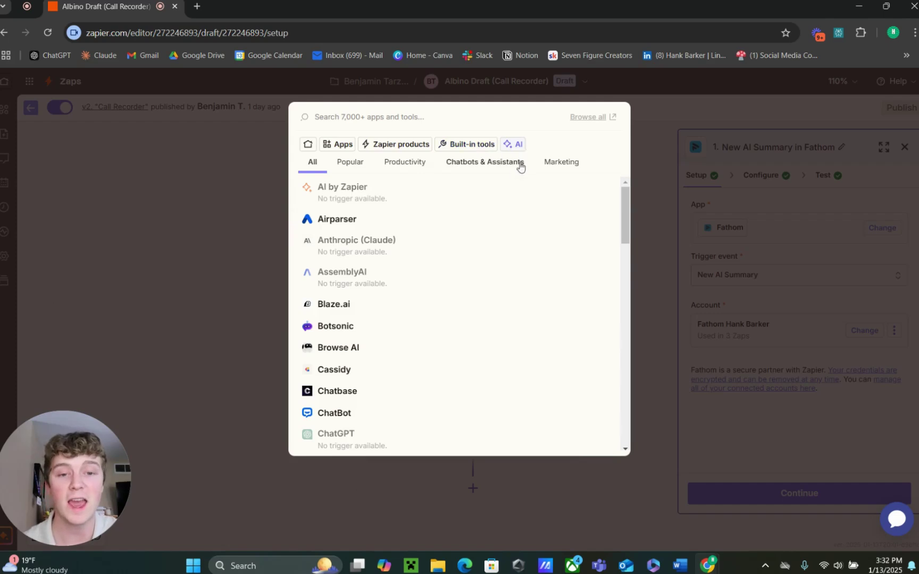
scroll(449, 234, "down", 1)
scroll(438, 250, "down", 2)
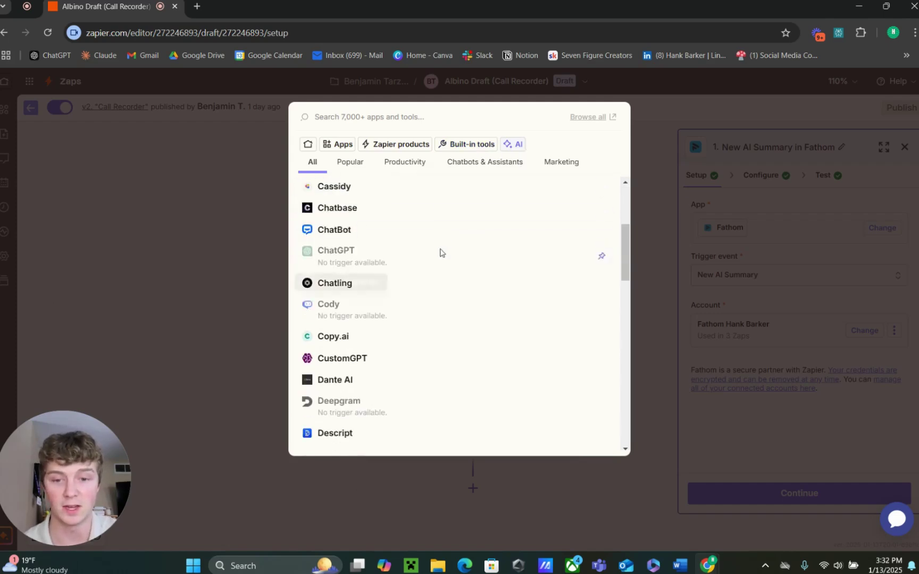
scroll(392, 269, "down", 3)
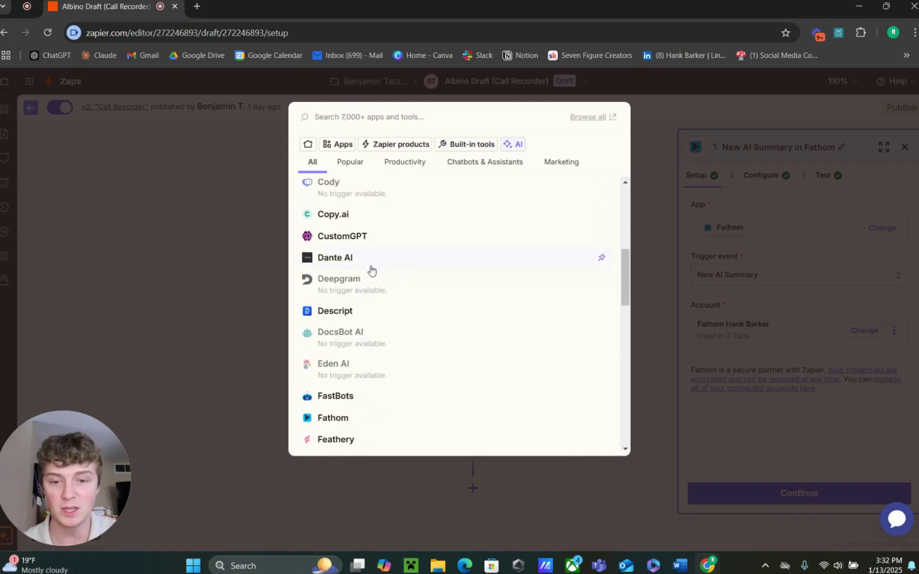
scroll(383, 272, "down", 1)
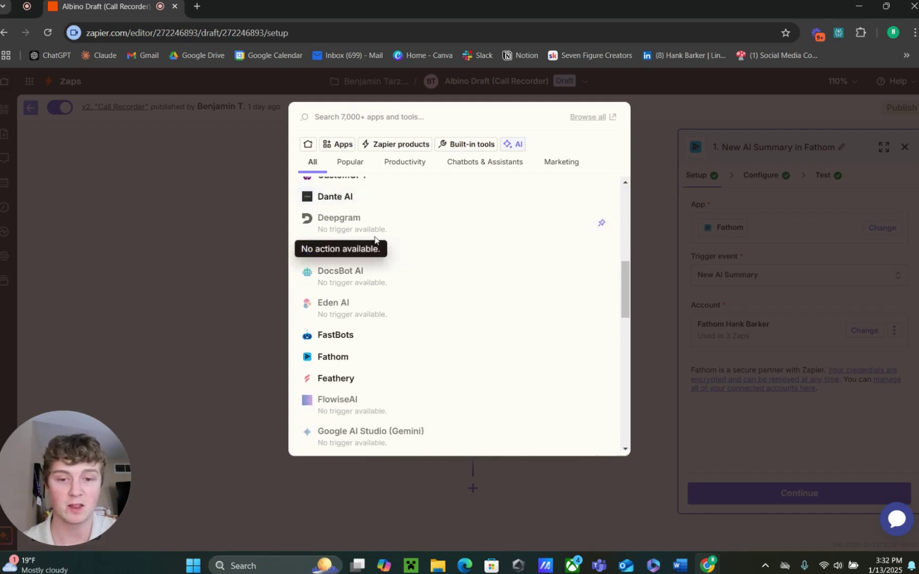
scroll(357, 252, "down", 3)
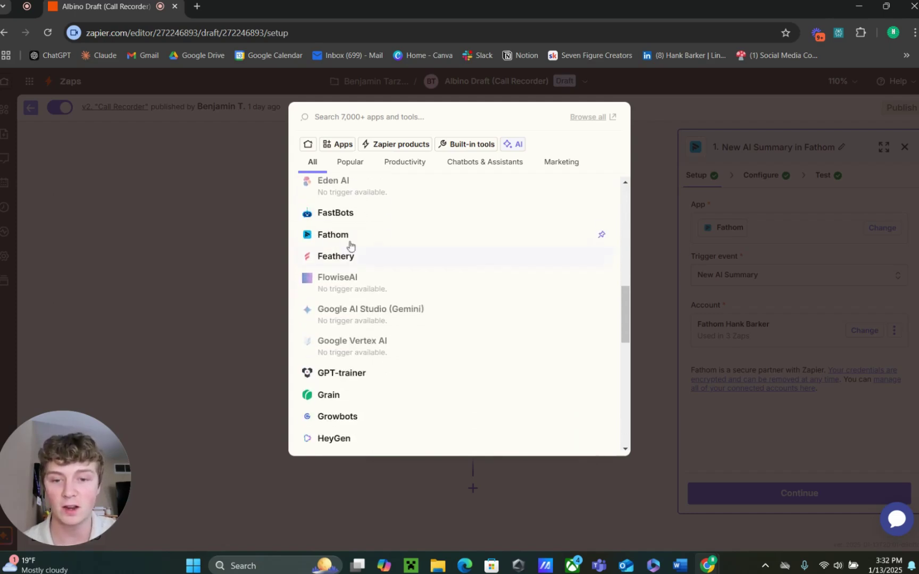
scroll(351, 234, "down", 3)
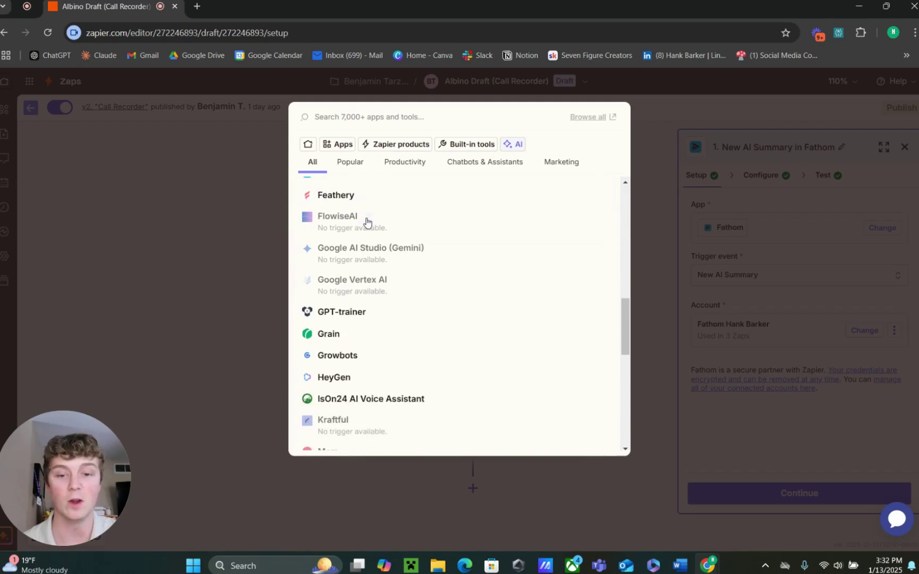
scroll(405, 224, "down", 5)
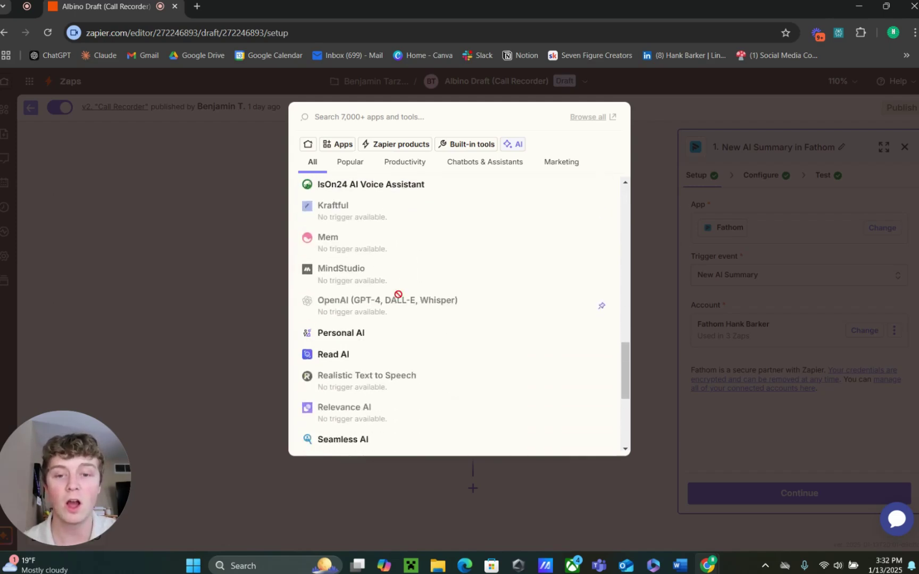
scroll(380, 251, "down", 3)
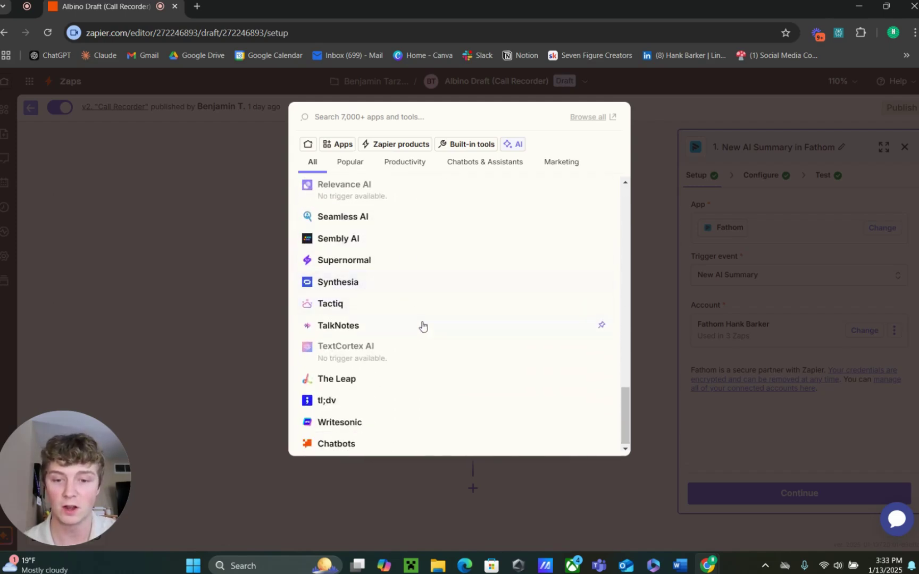
scroll(423, 325, "up", 5)
scroll(423, 325, "up", 10)
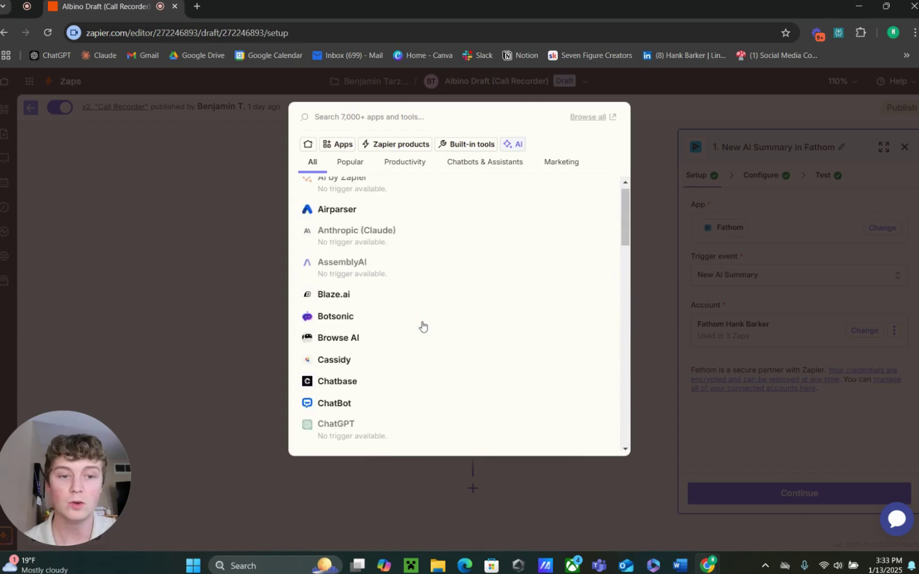
left_click(656, 230)
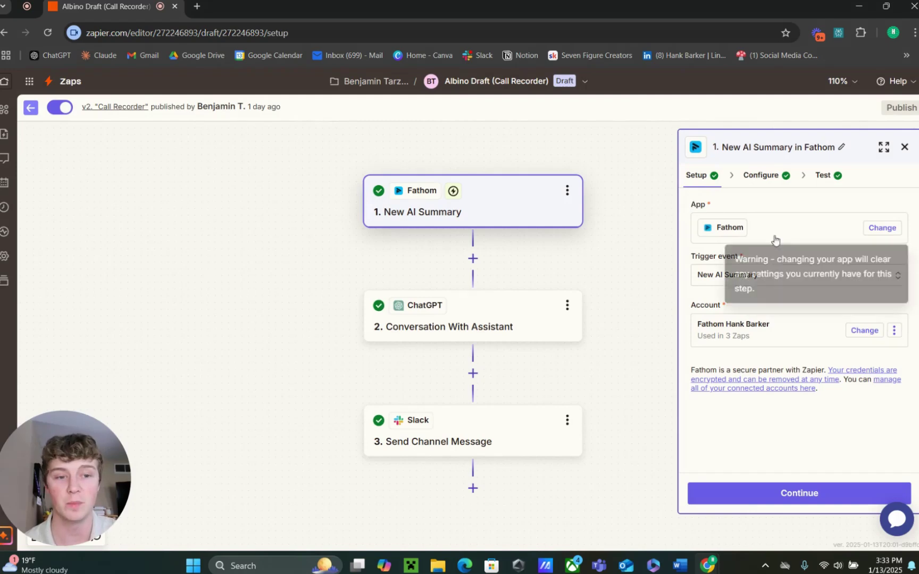
left_click(865, 228)
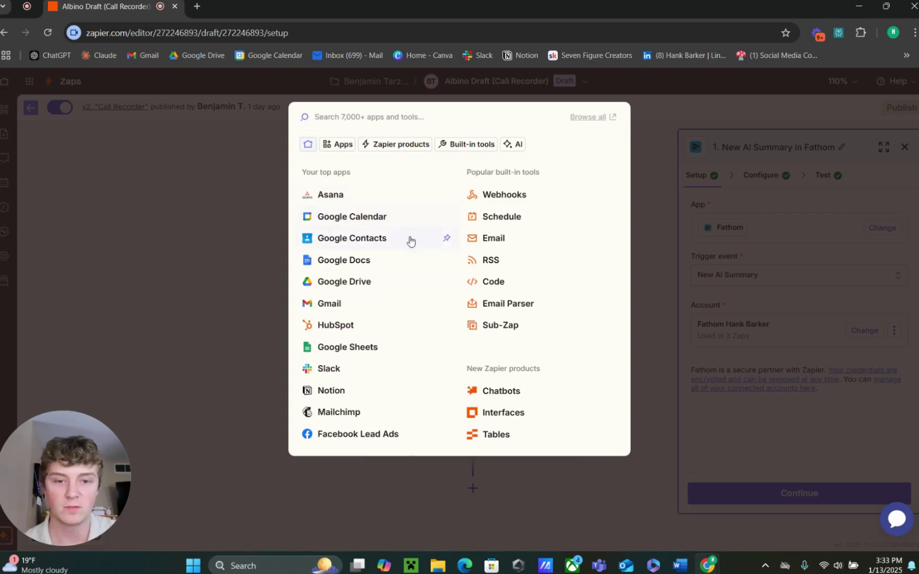
left_click(735, 232)
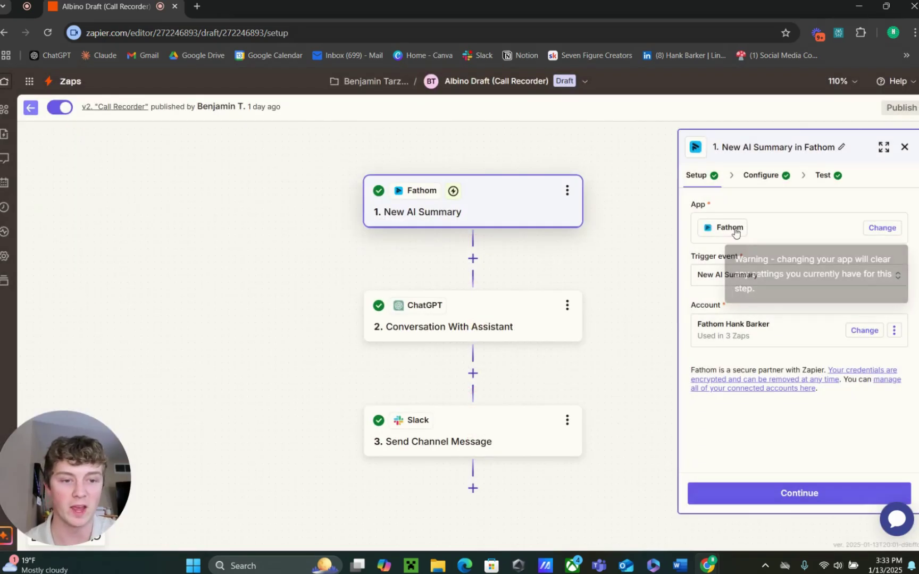
- Review the trigger events offered for Fathom without changing the selected event
left_click(706, 276)
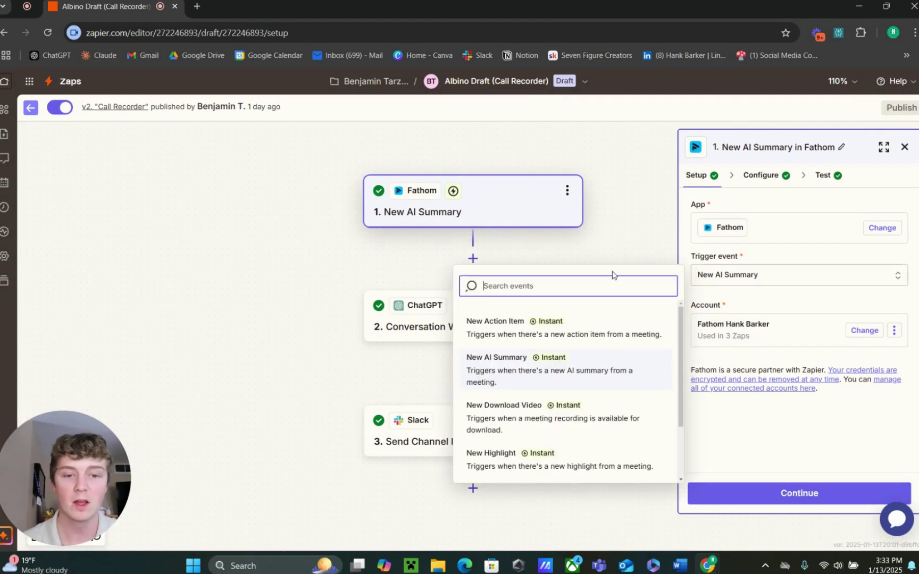
scroll(523, 329, "down", 2)
scroll(517, 321, "up", 3)
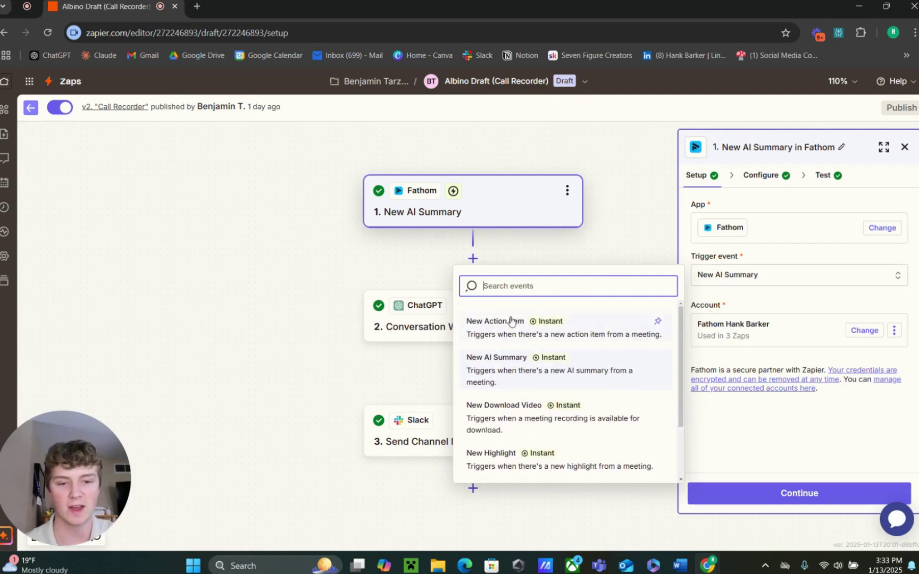
scroll(529, 354, "down", 3)
scroll(529, 356, "up", 3)
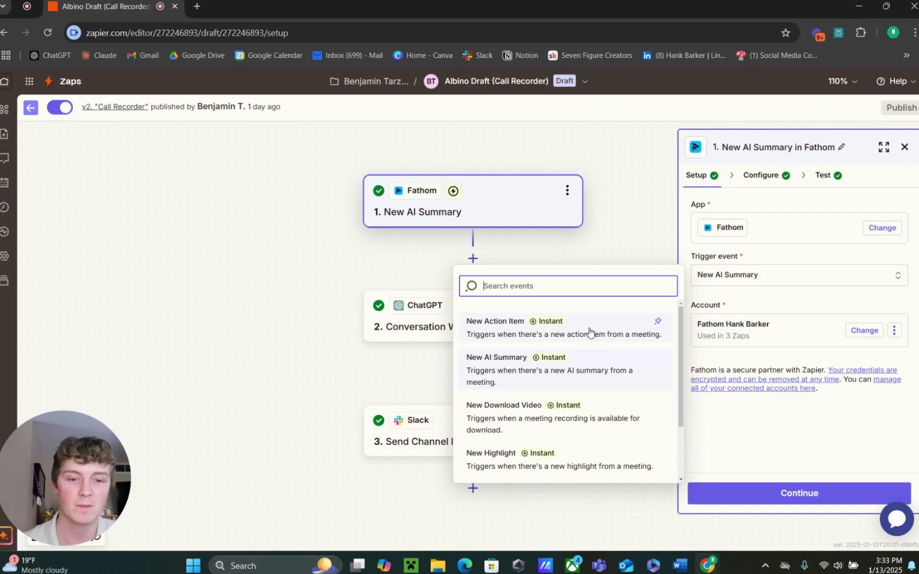
left_click(729, 301)
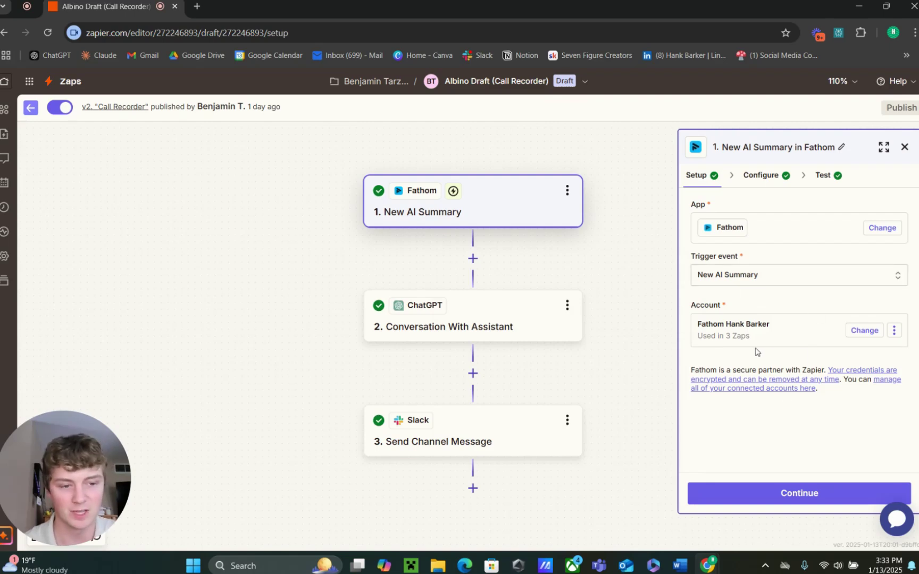
right_click(847, 326)
left_click(781, 448)
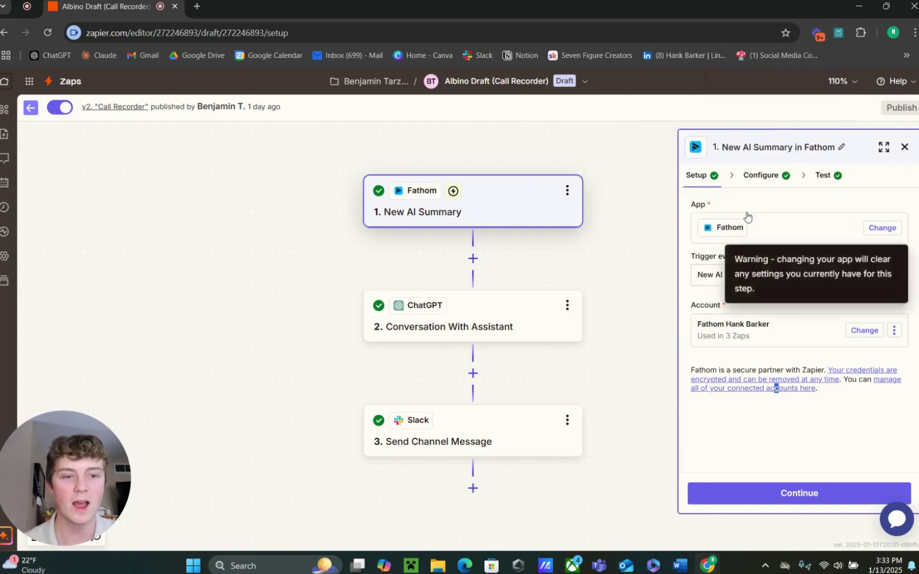
left_click(734, 193)
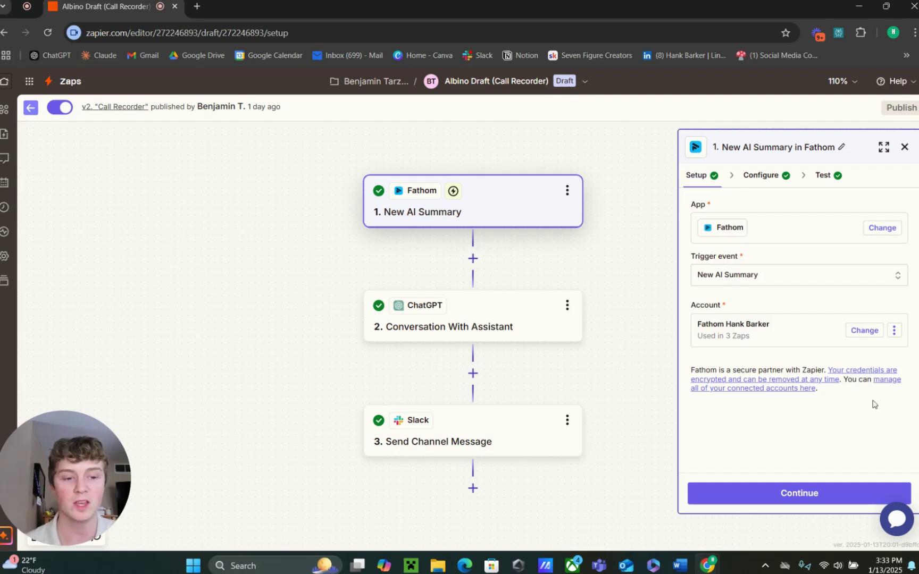
- Continue to the Fathom trigger's configuration and check the Trigger on setting, keeping My Meetings
left_click(814, 484)
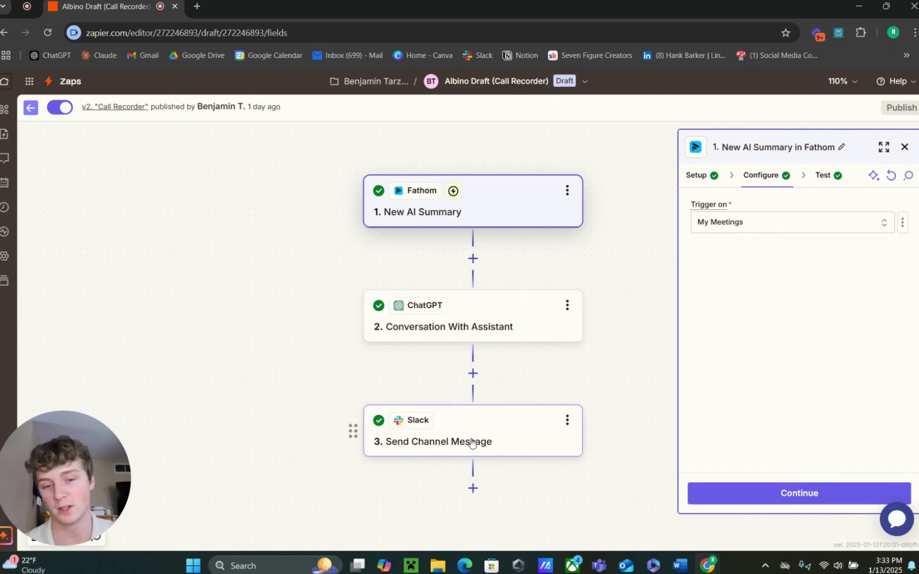
left_click(750, 228)
left_click(728, 232)
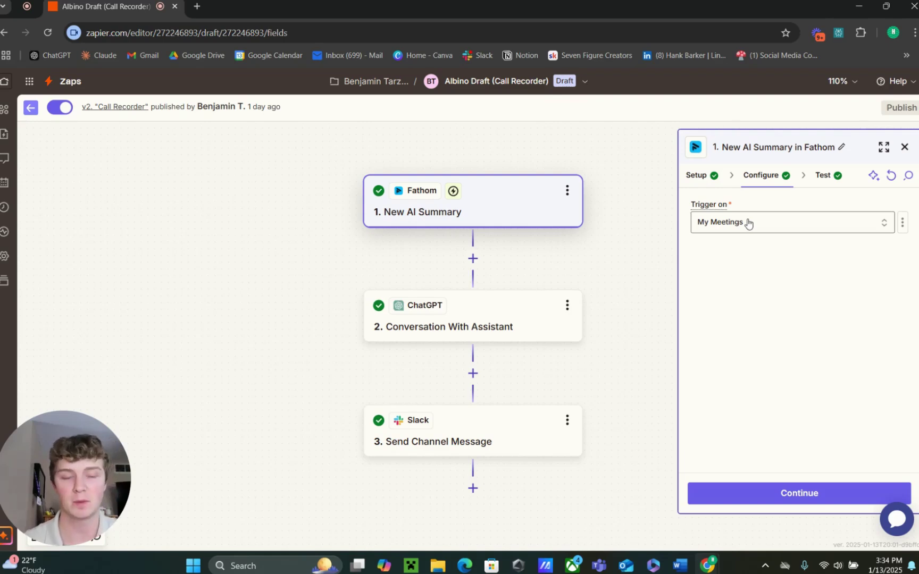
- View the Fathom trigger's test records and open the setup of the ChatGPT step
left_click(825, 177)
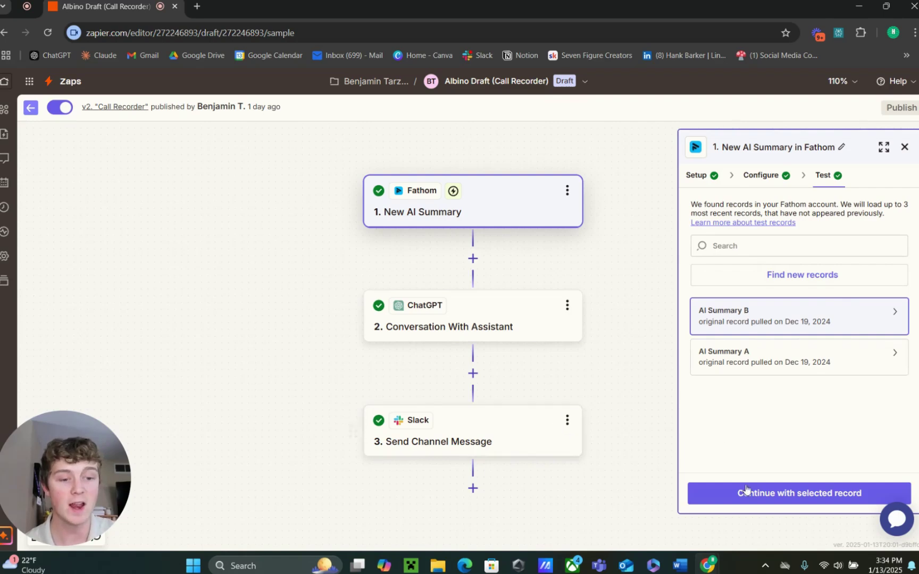
left_click(521, 319)
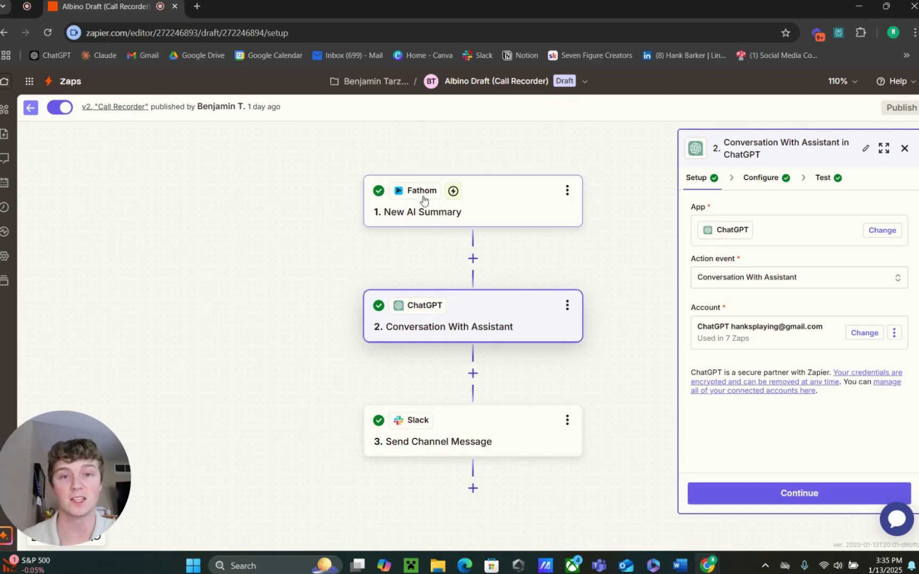
- Review the action events offered for the ChatGPT step, keeping Conversation With Assistant
left_click(738, 280)
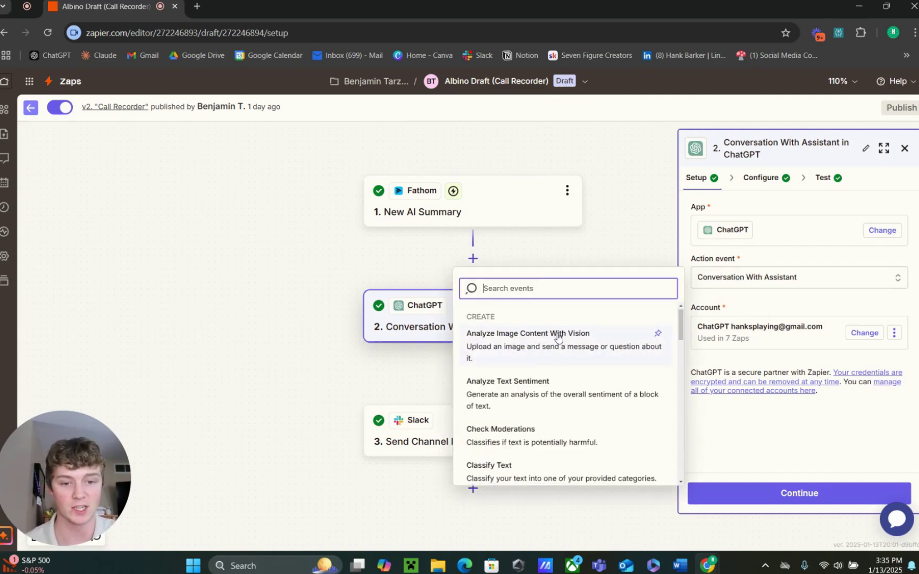
scroll(537, 338, "down", 1)
scroll(495, 356, "up", 1)
scroll(537, 377, "down", 1)
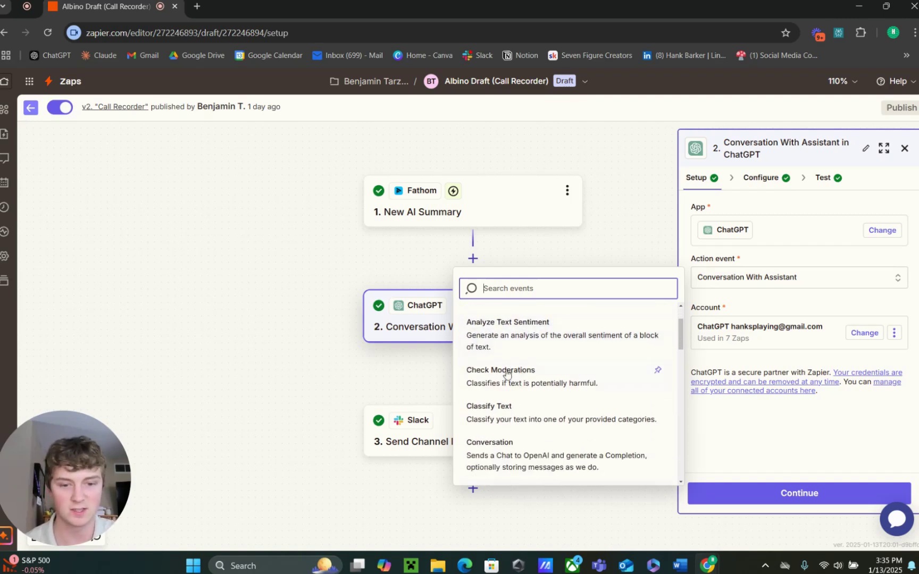
scroll(506, 367, "down", 3)
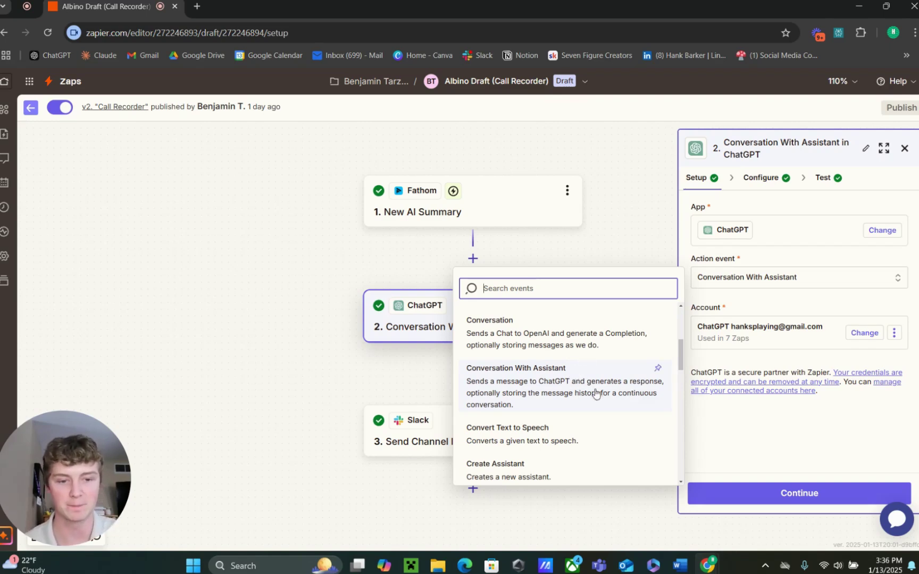
scroll(506, 373, "down", 4)
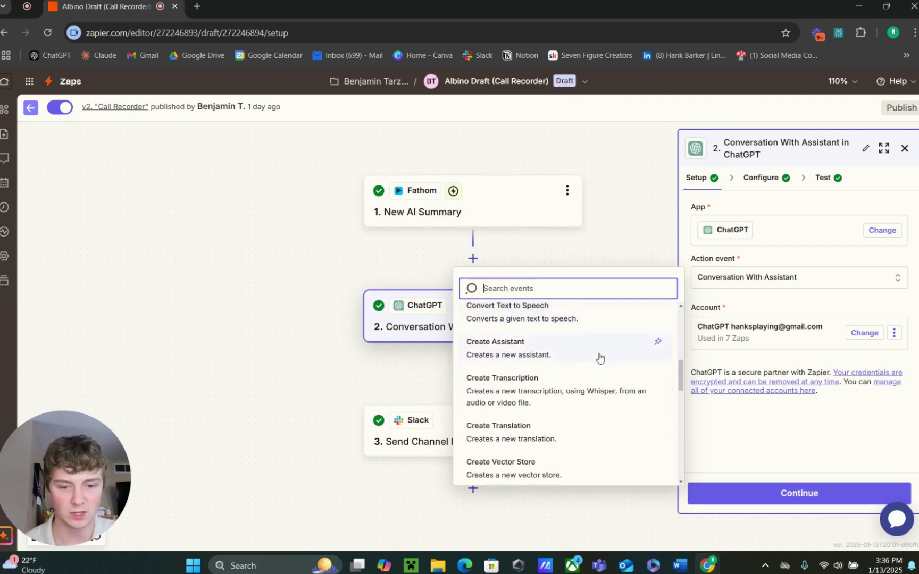
scroll(514, 365, "down", 2)
scroll(511, 341, "down", 2)
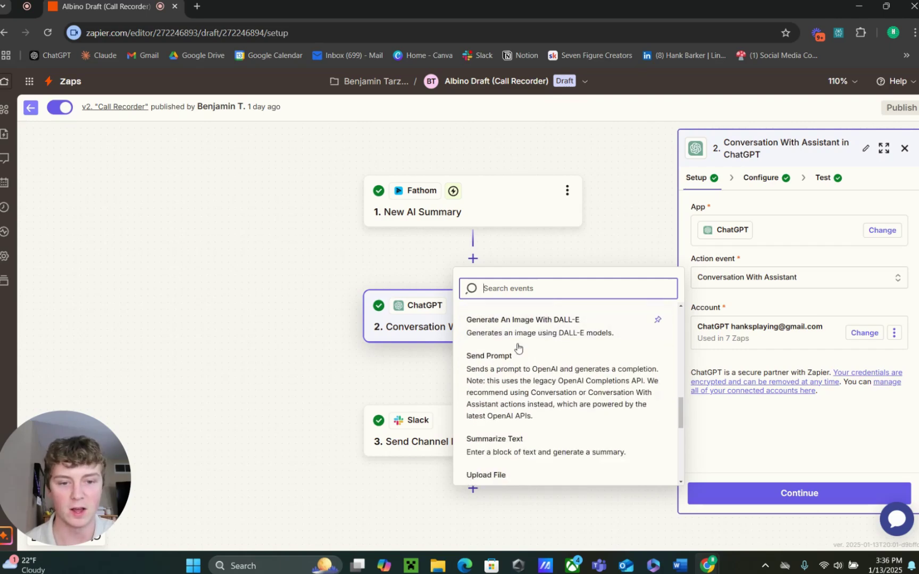
scroll(537, 344, "down", 3)
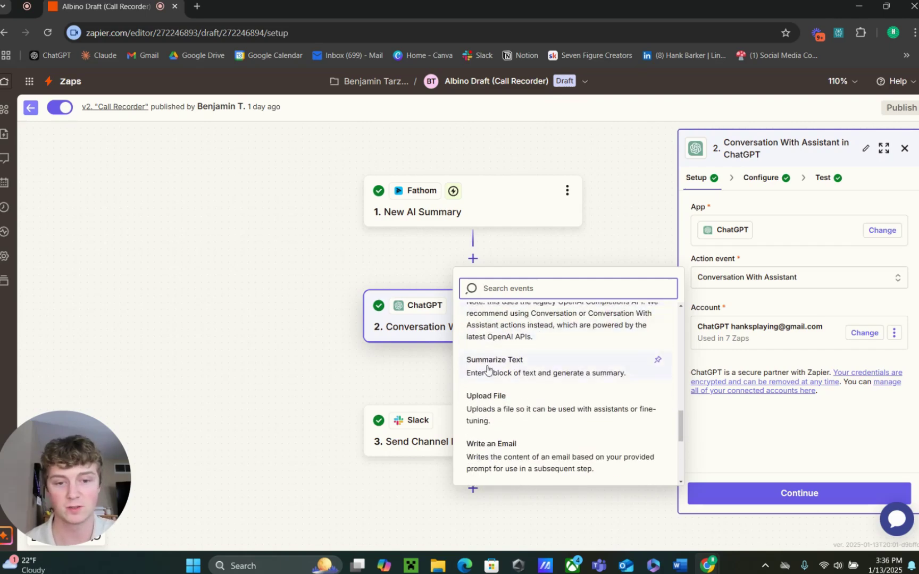
scroll(534, 372, "down", 3)
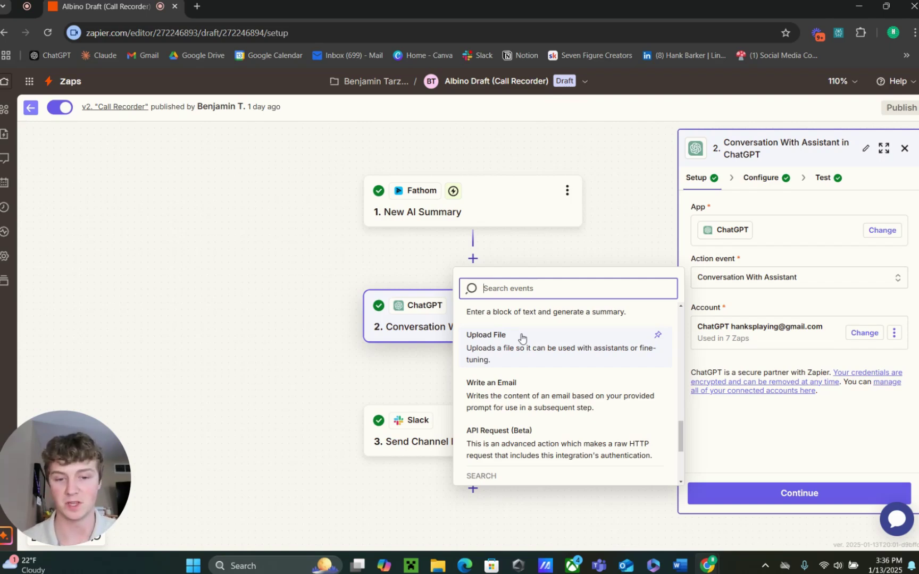
left_click(738, 308)
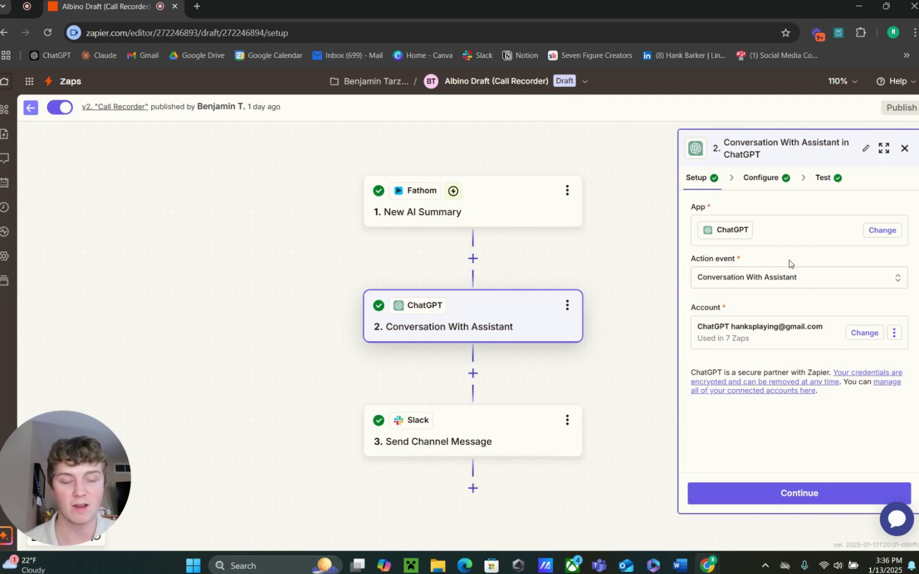
- Open the ChatGPT step's configuration and examine the instruction text in the Message prompt without editing it
left_click(765, 188)
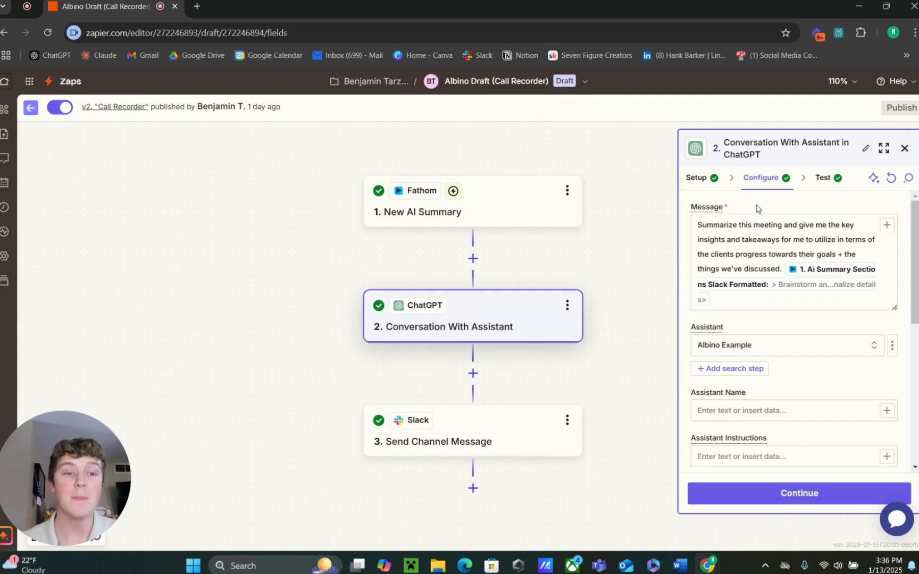
left_click(766, 242)
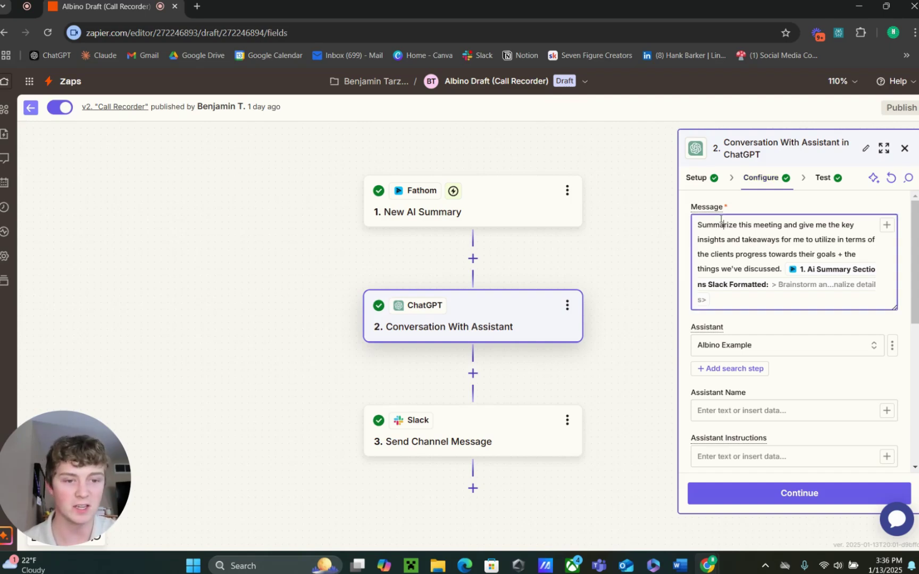
left_click_drag(716, 224, 761, 225)
left_click(785, 224)
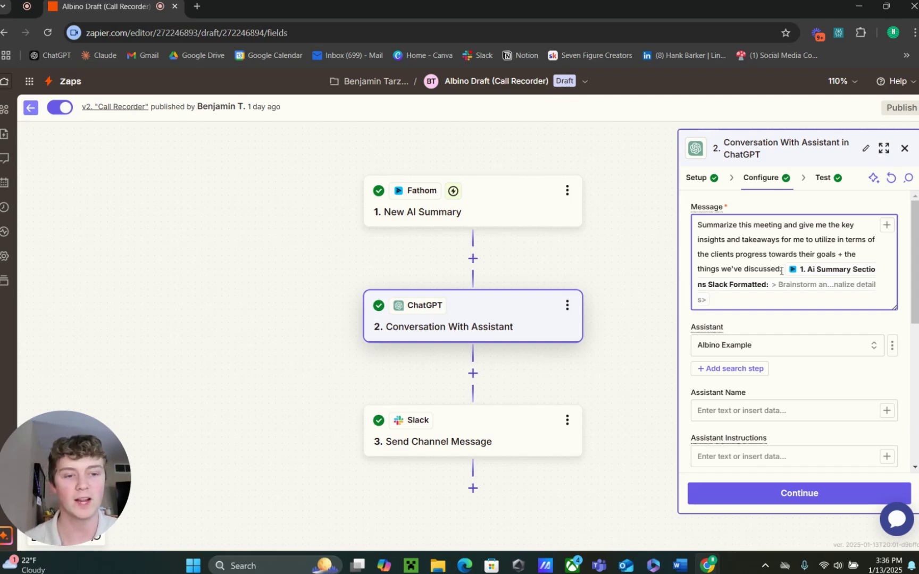
left_click_drag(782, 269, 698, 225)
left_click(725, 239)
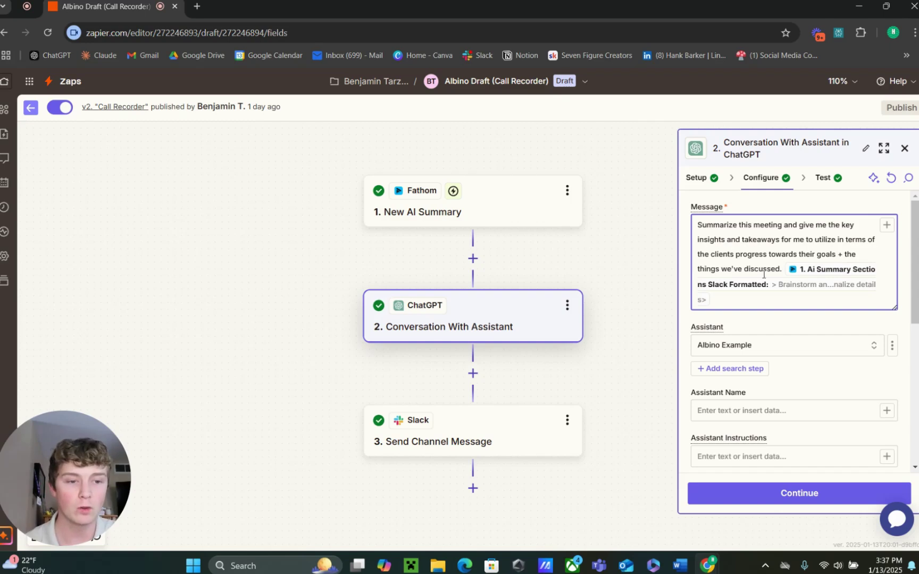
left_click_drag(782, 269, 696, 223)
left_click(731, 234)
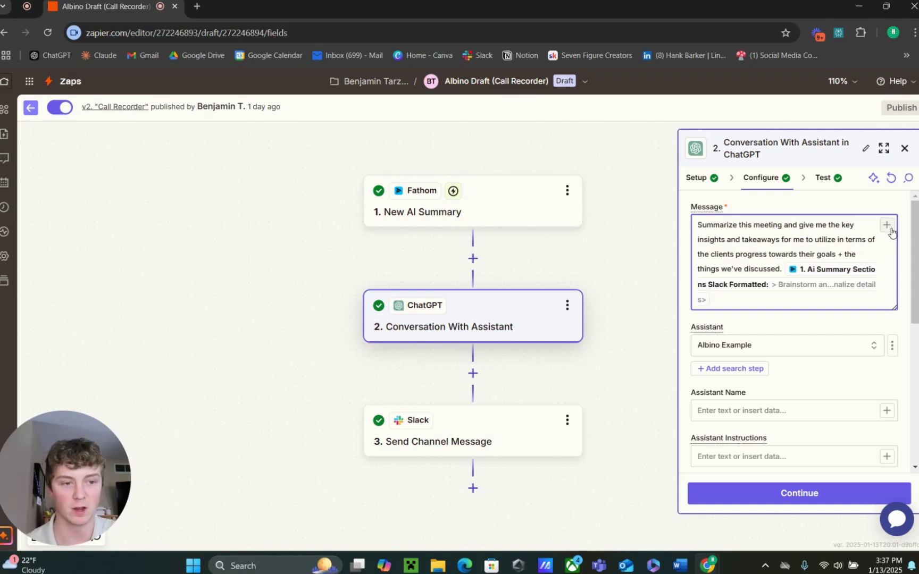
left_click(784, 268)
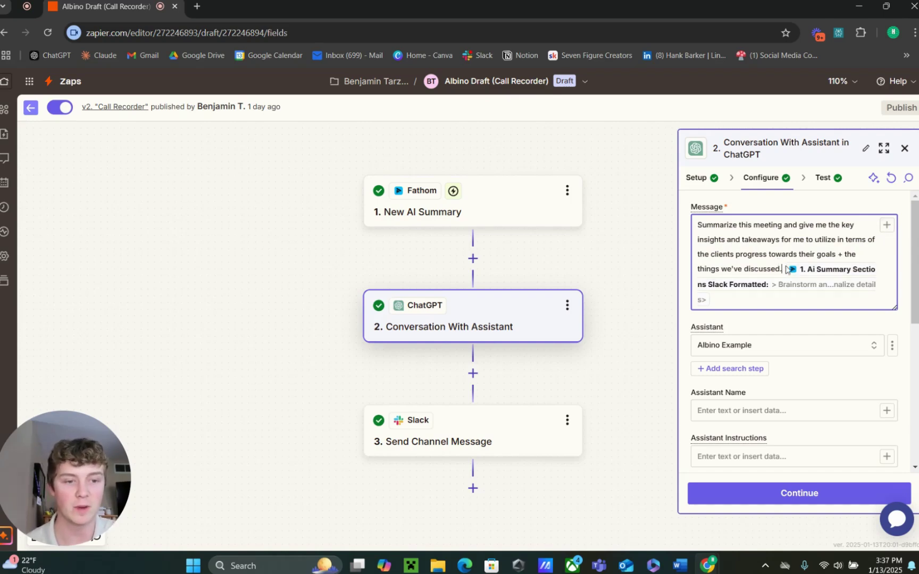
- Review the Fathom data fields that can be inserted into the message, without adding any to the existing prompt
left_click(886, 225)
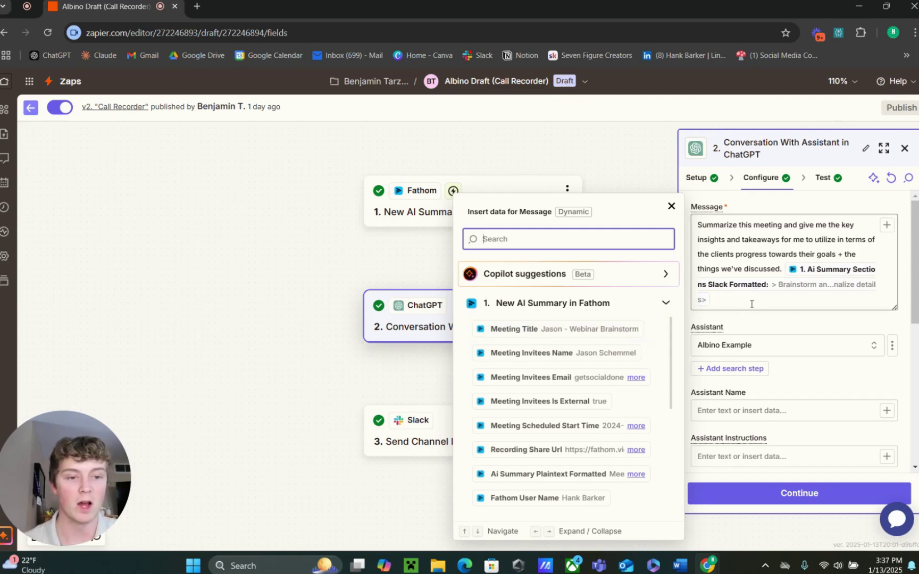
scroll(590, 334, "down", 1)
scroll(529, 359, "down", 1)
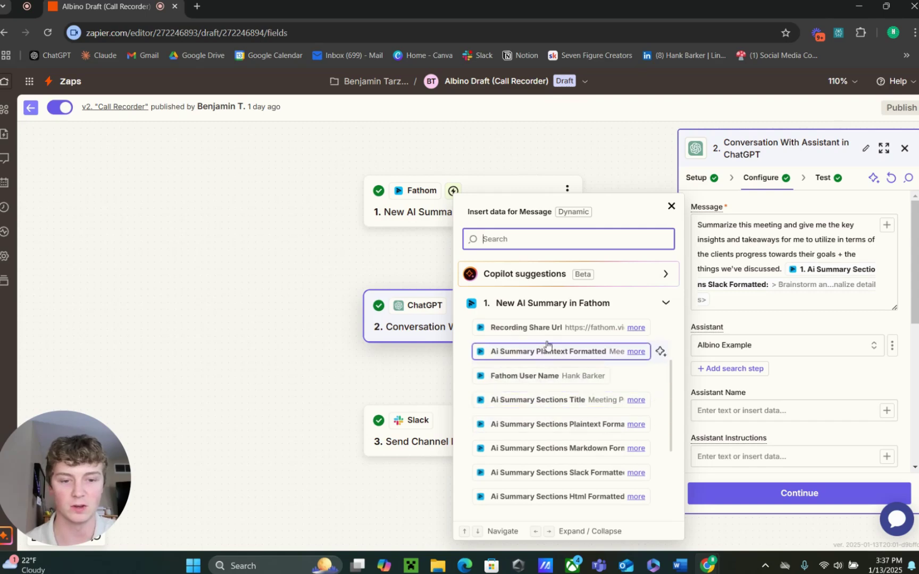
scroll(541, 367, "down", 1)
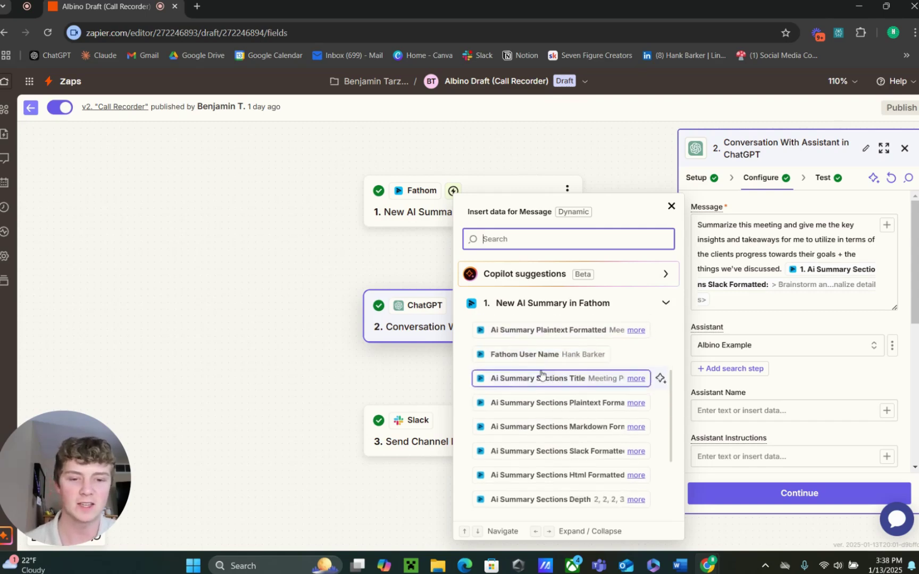
scroll(577, 372, "down", 1)
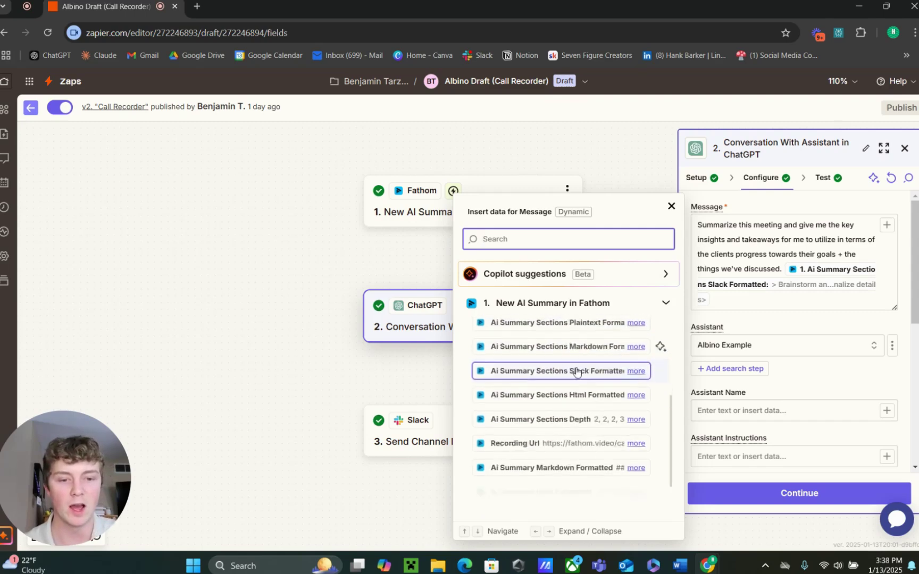
scroll(564, 372, "up", 1)
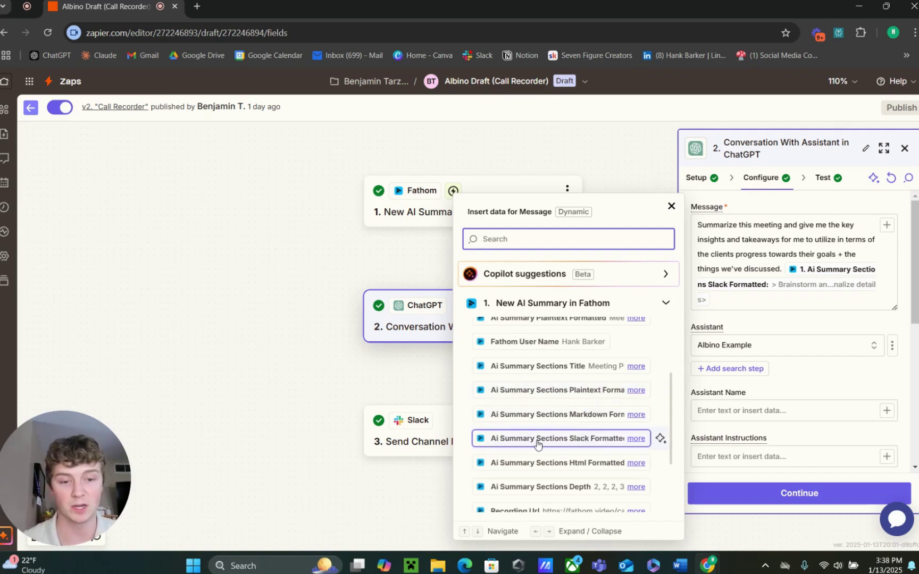
left_click(773, 249)
left_click(671, 206)
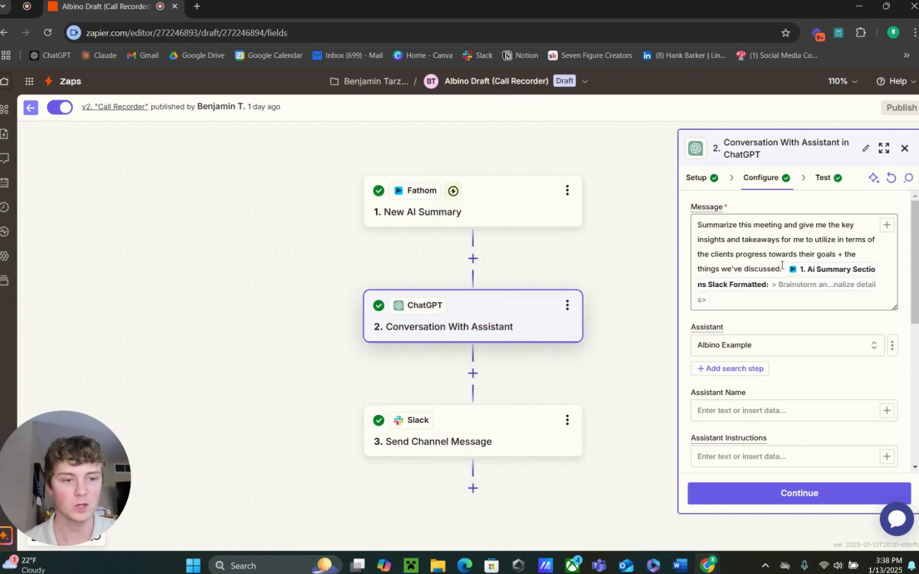
left_click(812, 272)
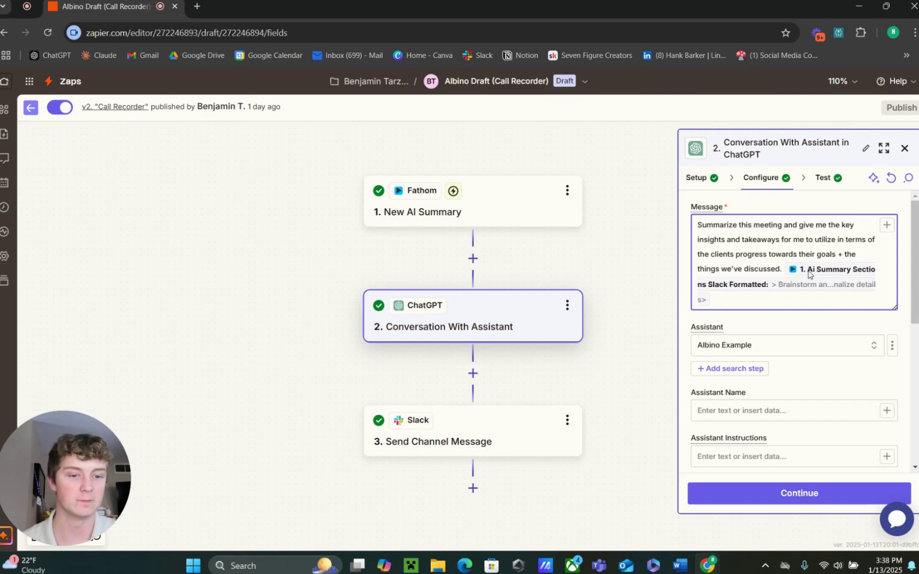
- Check the Assistant setting's options, keeping Albino Example
scroll(809, 273, "down", 1)
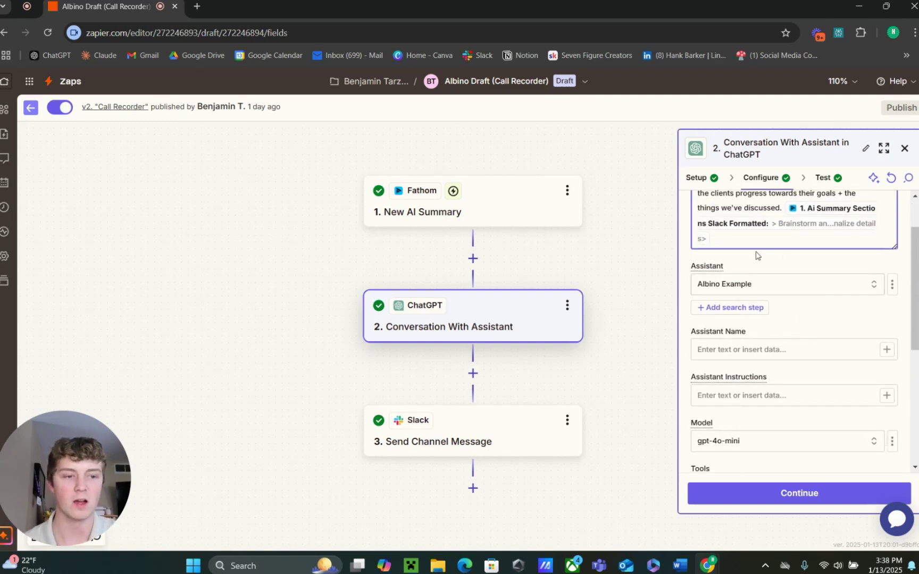
left_click(818, 287)
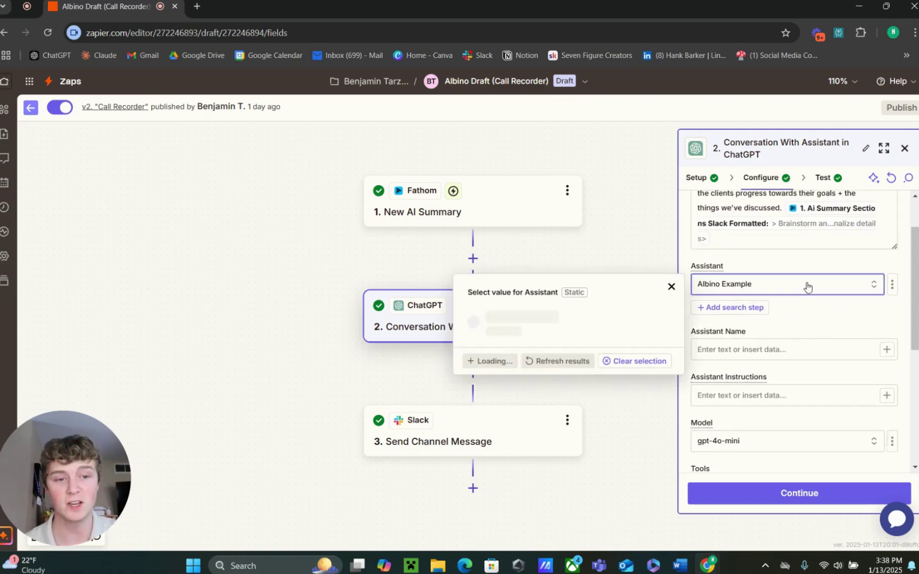
left_click(670, 288)
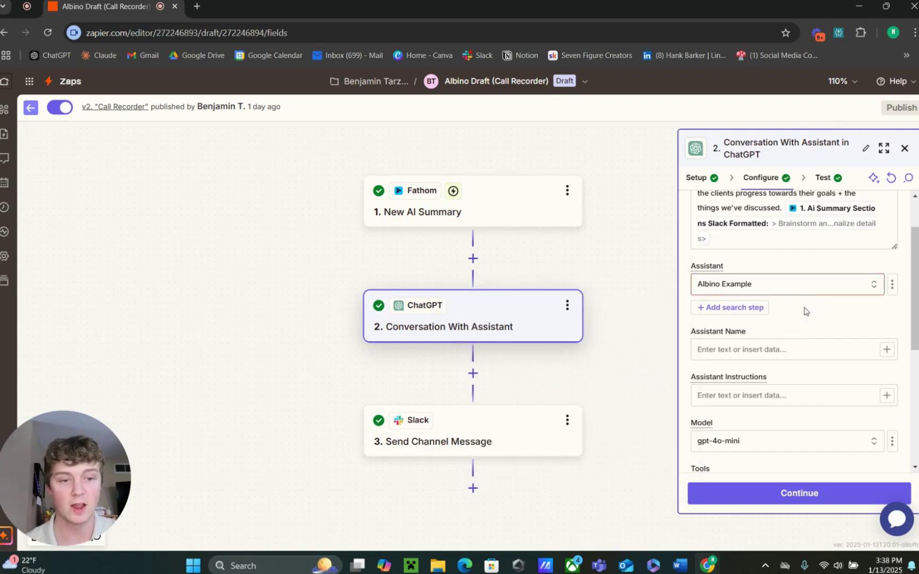
- Check the options for Model and Tools, keeping gpt-4o-mini and choosing no tool
scroll(801, 316, "down", 2)
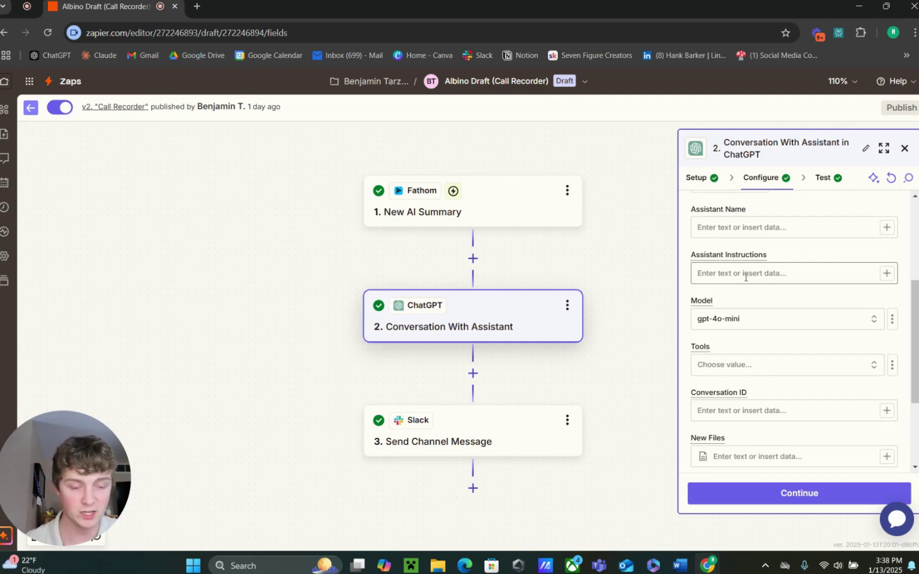
scroll(739, 298, "down", 1)
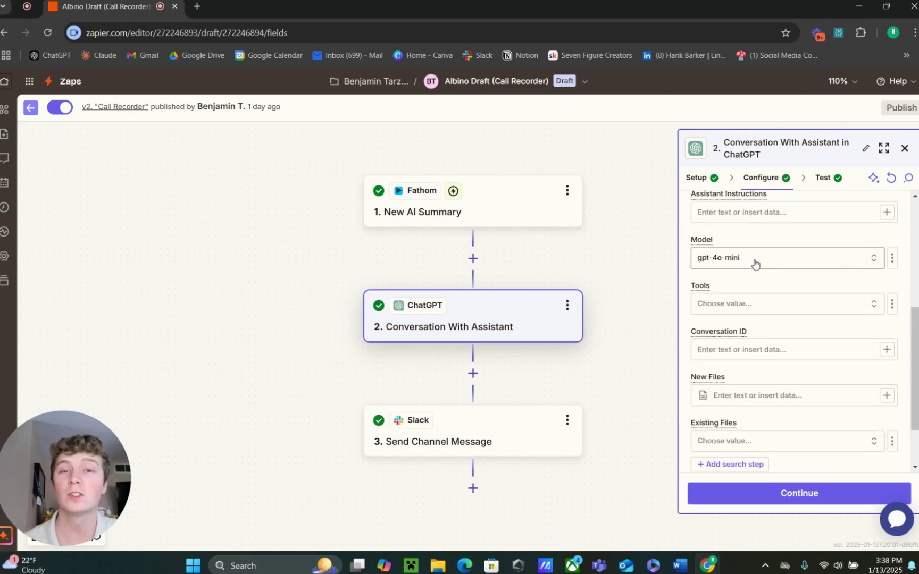
left_click(755, 259)
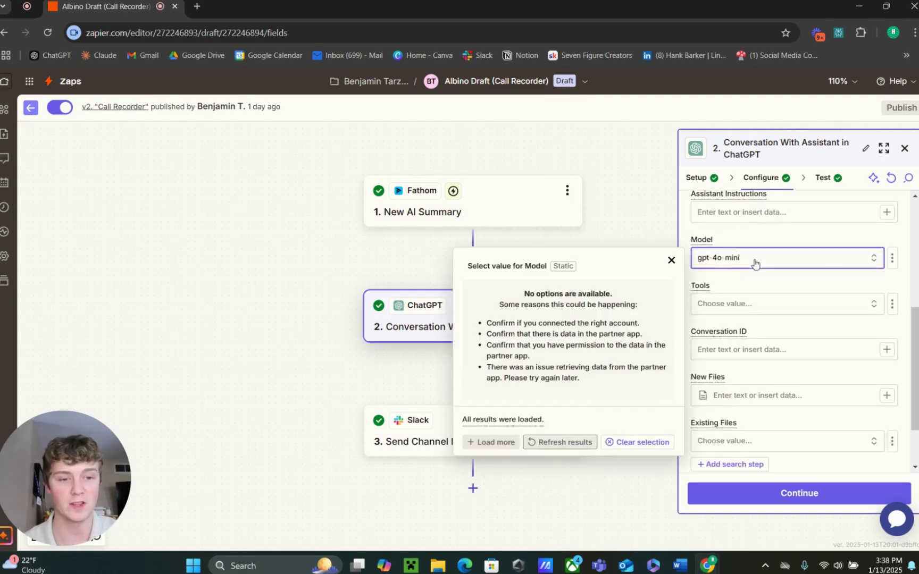
left_click(672, 261)
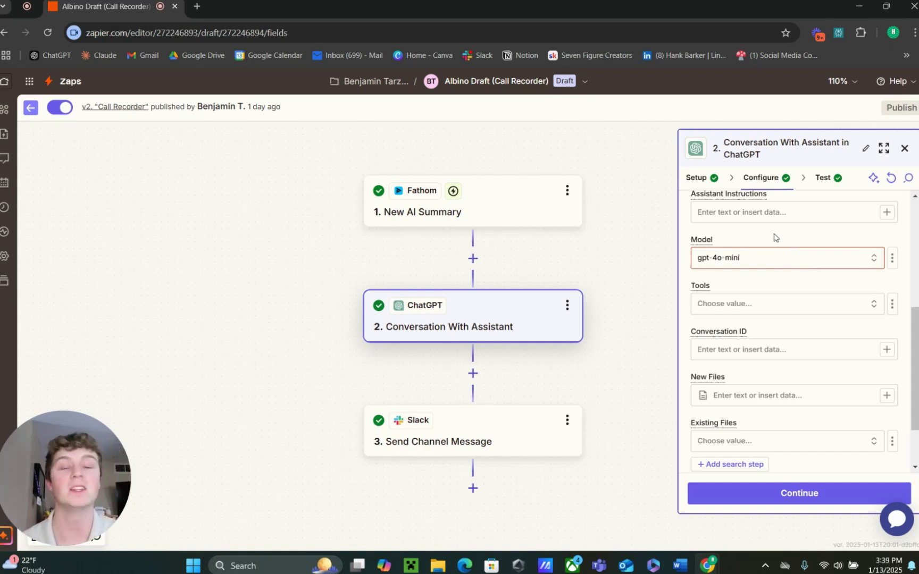
scroll(770, 239, "down", 1)
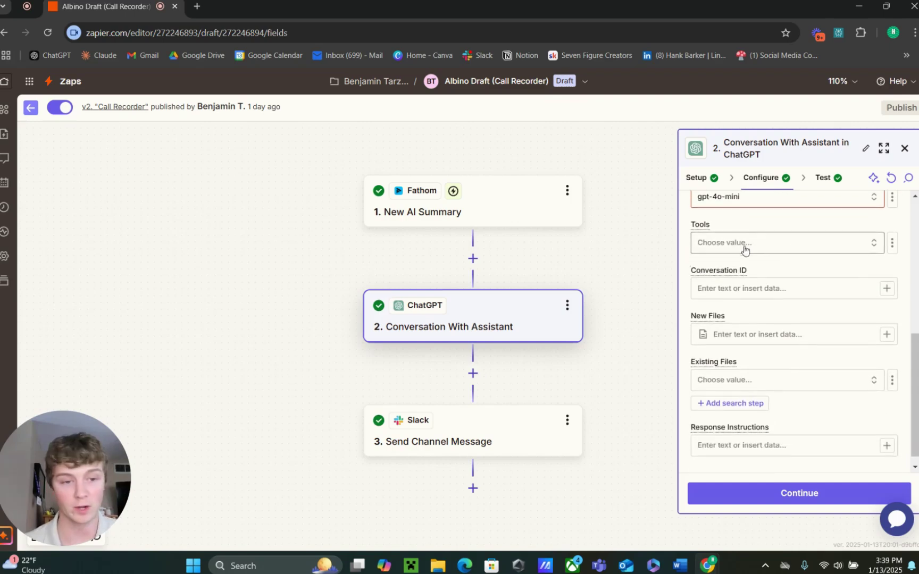
left_click(755, 245)
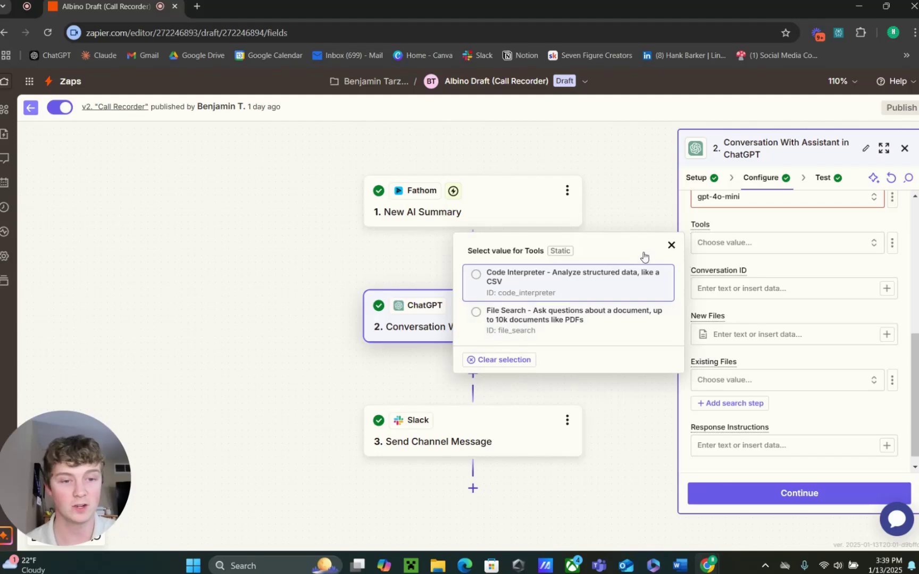
left_click(671, 245)
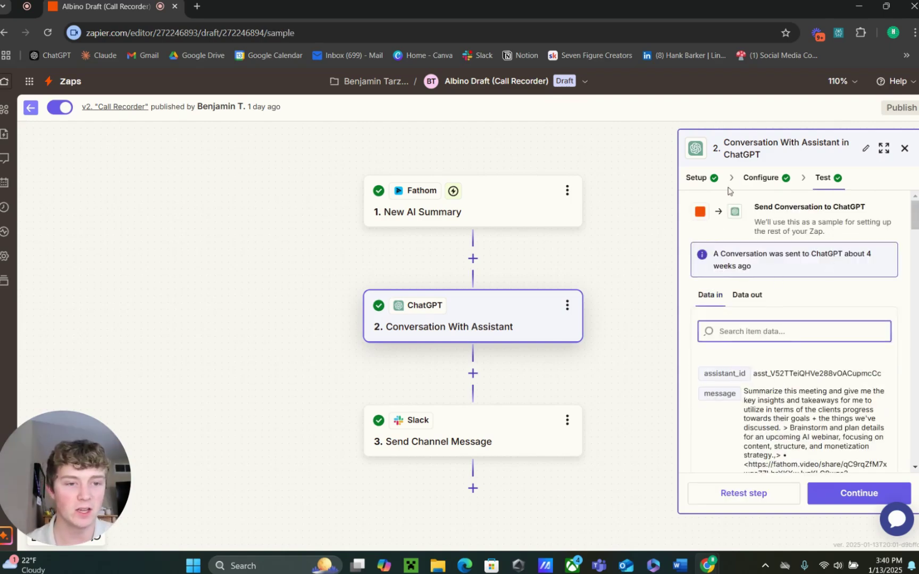
- Return from the ChatGPT step's test to its configuration and look over the optional fields below the model
left_click(759, 179)
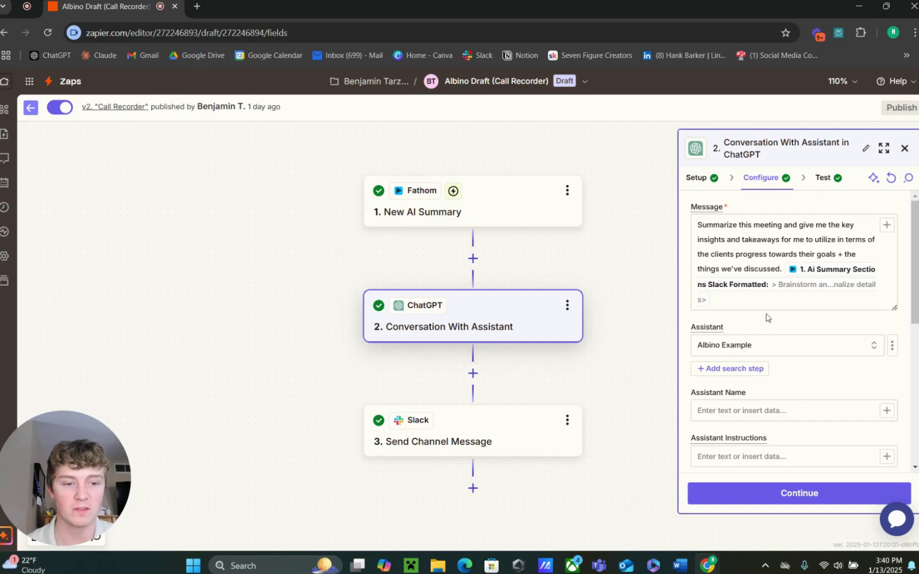
scroll(747, 334, "down", 5)
scroll(767, 308, "up", 2)
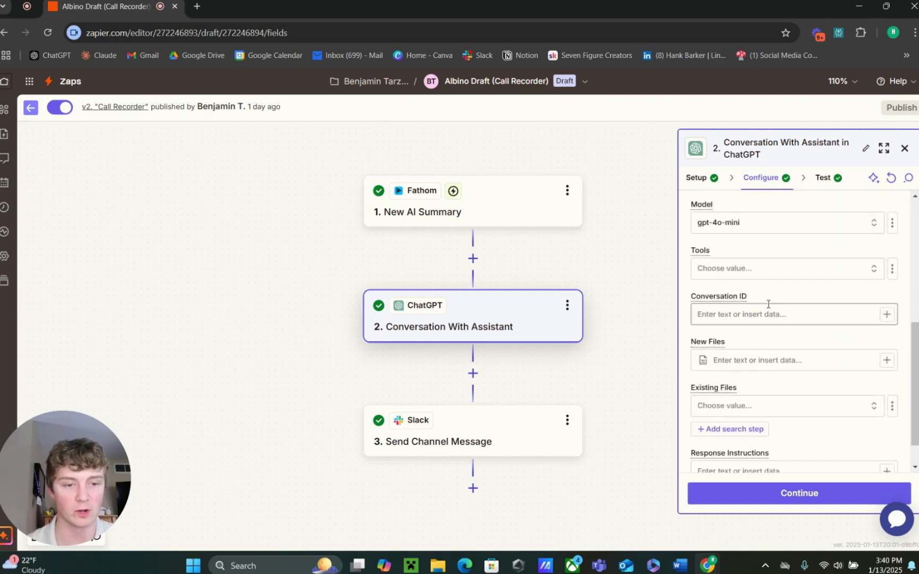
- Look over the ChatGPT step's message and optional fields, check its test output, and close the step
scroll(756, 301, "up", 3)
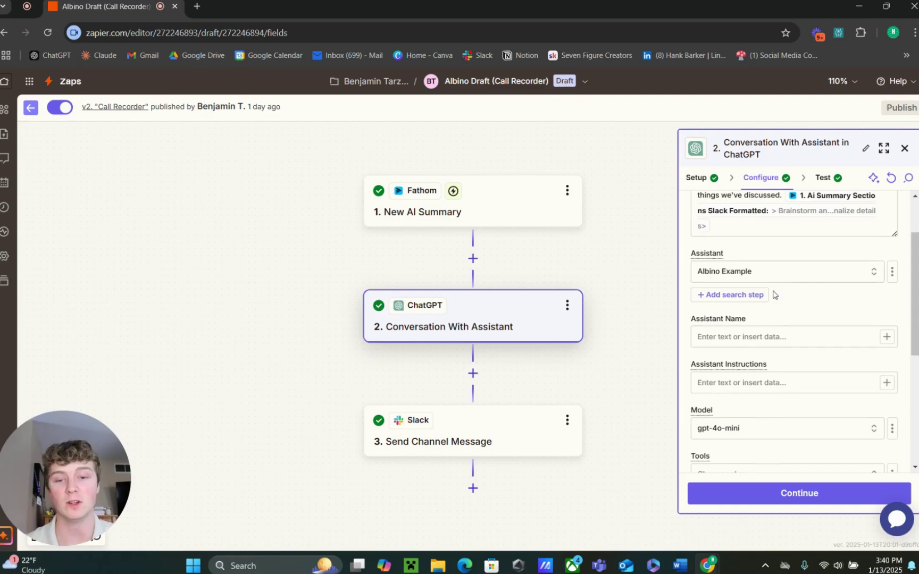
scroll(755, 276, "up", 2)
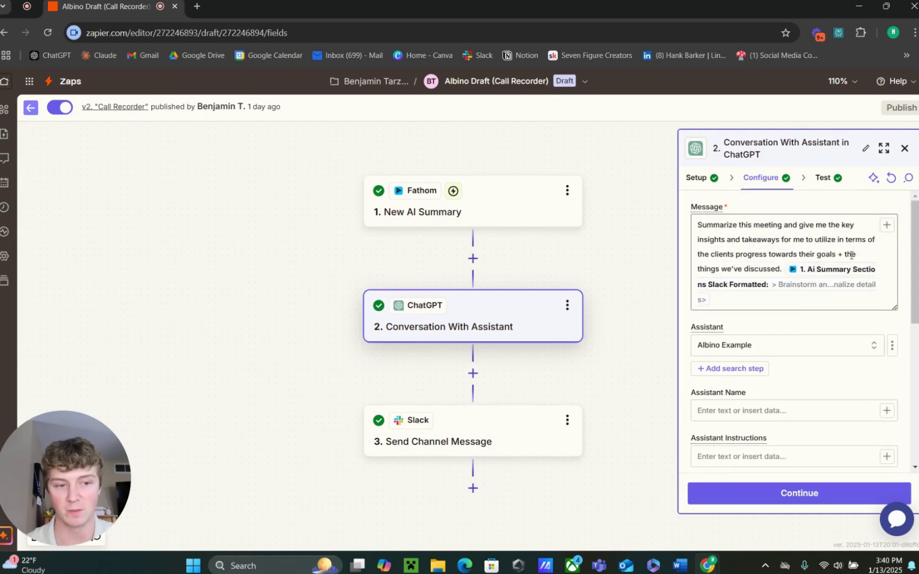
scroll(851, 266, "down", 4)
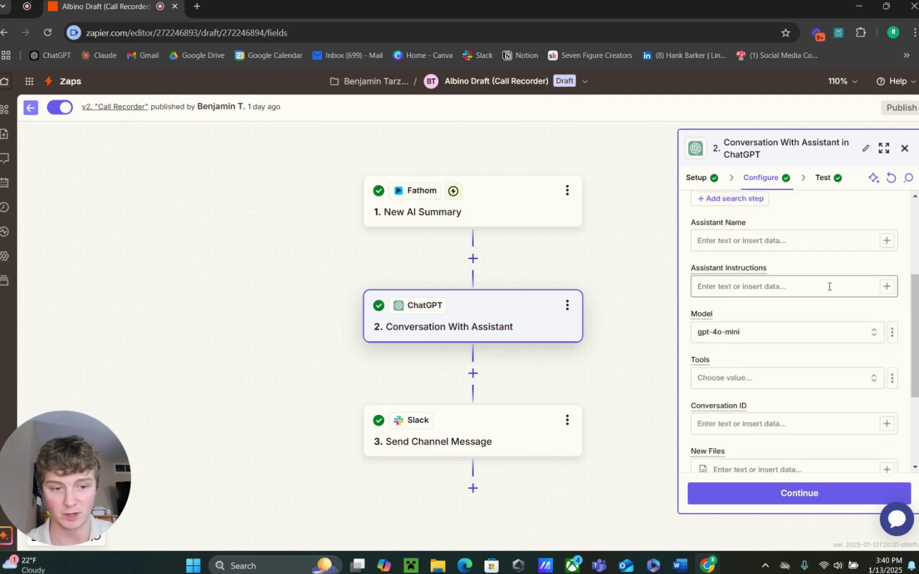
scroll(829, 287, "down", 3)
left_click(828, 182)
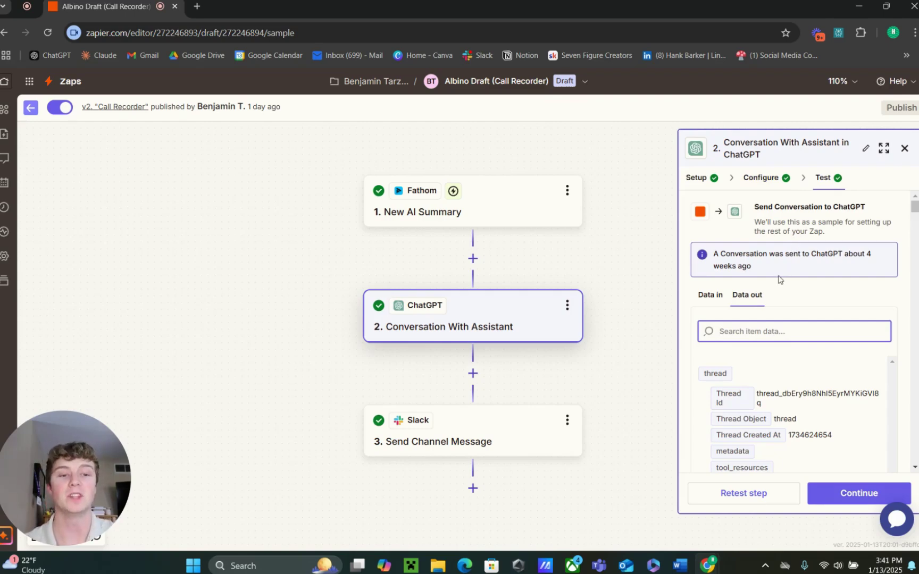
scroll(800, 351, "down", 2)
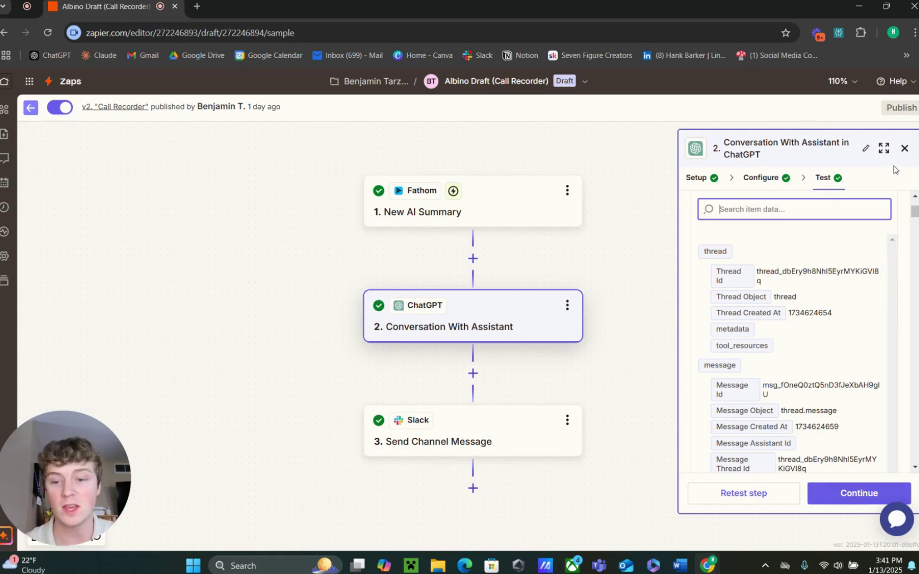
left_click(904, 150)
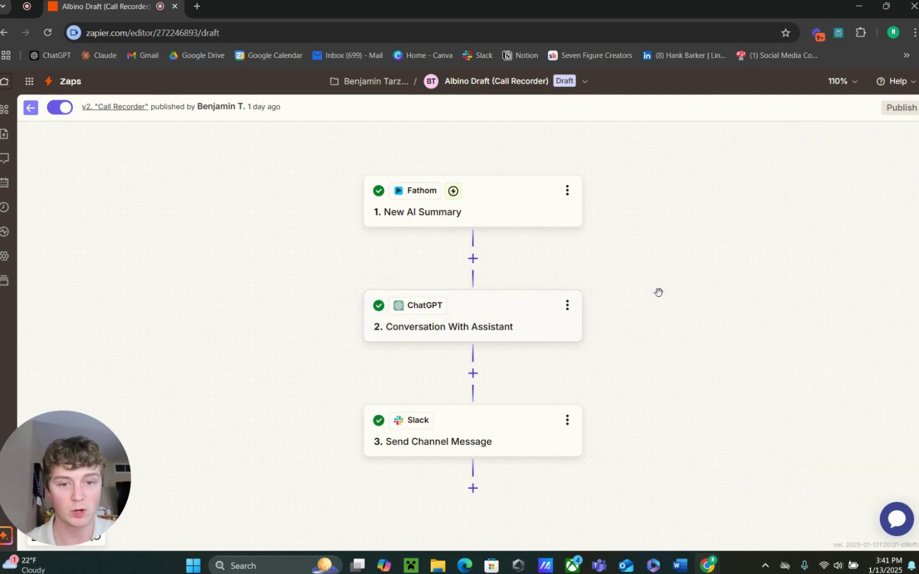
- Open the Slack step and look through its available action events, keeping Send Channel Message
left_click(484, 423)
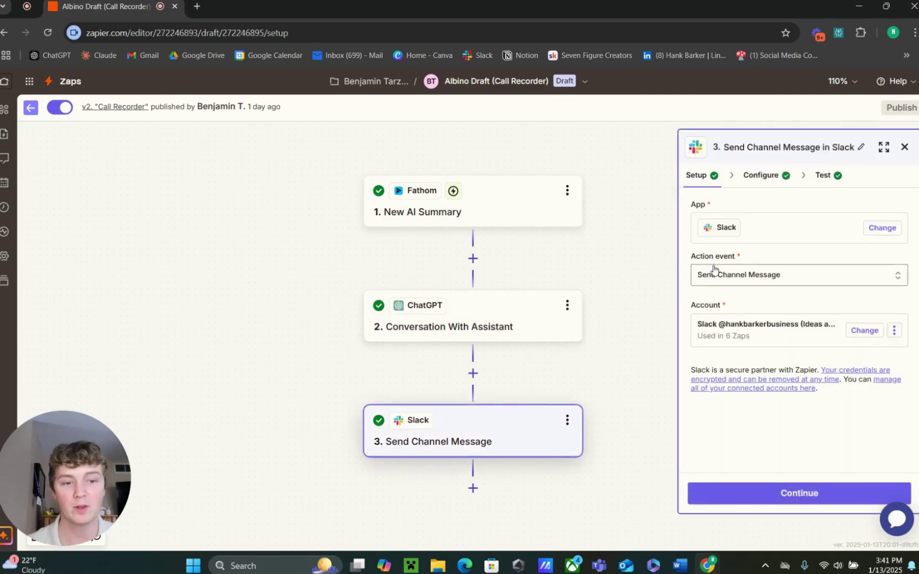
left_click(757, 285)
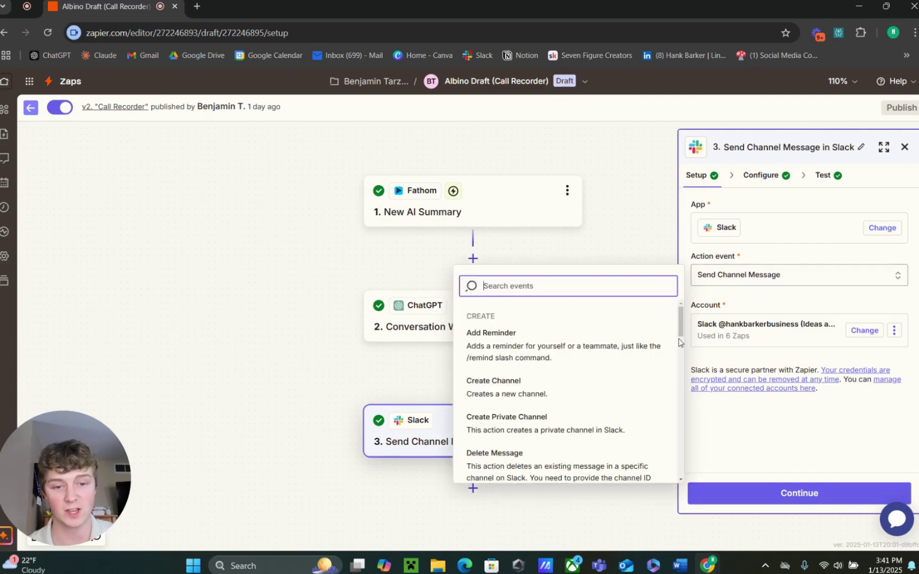
scroll(518, 361, "down", 3)
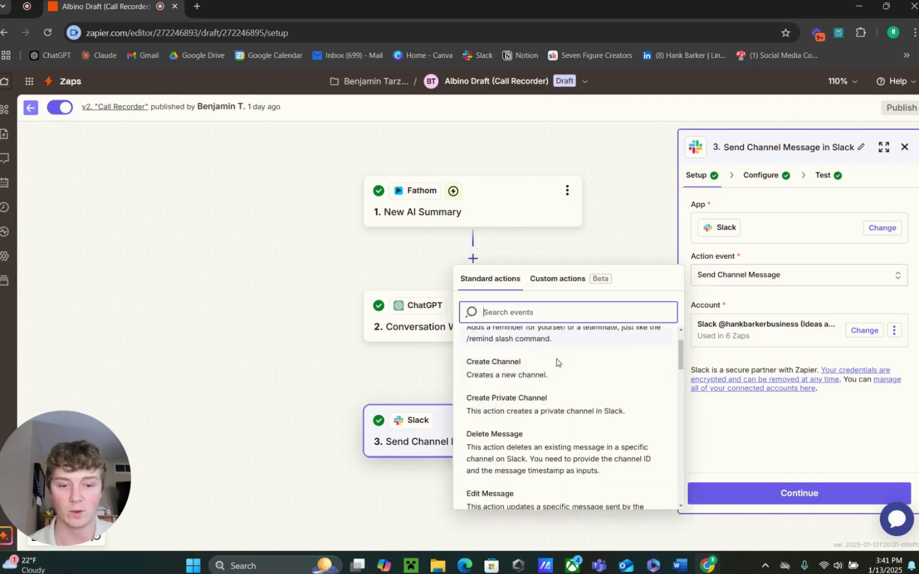
scroll(524, 388, "down", 5)
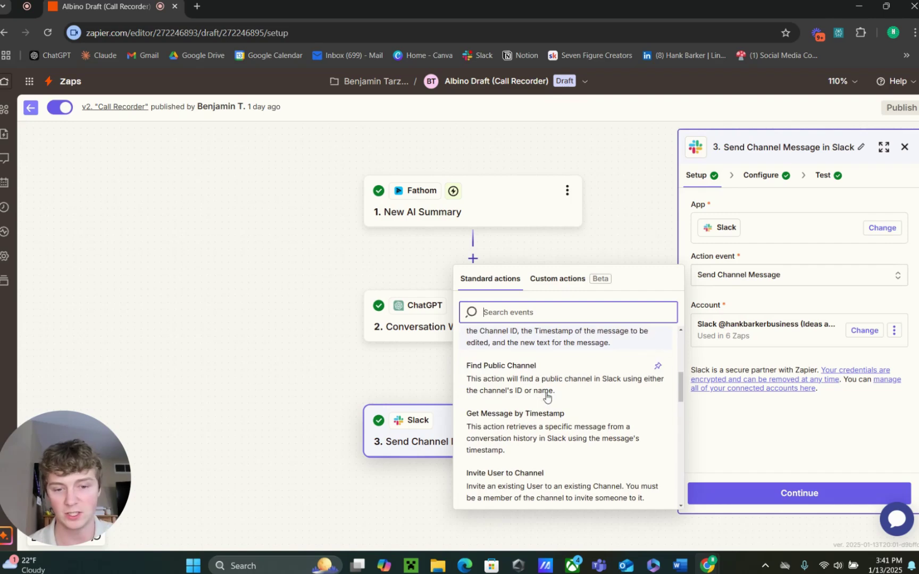
scroll(541, 383, "down", 3)
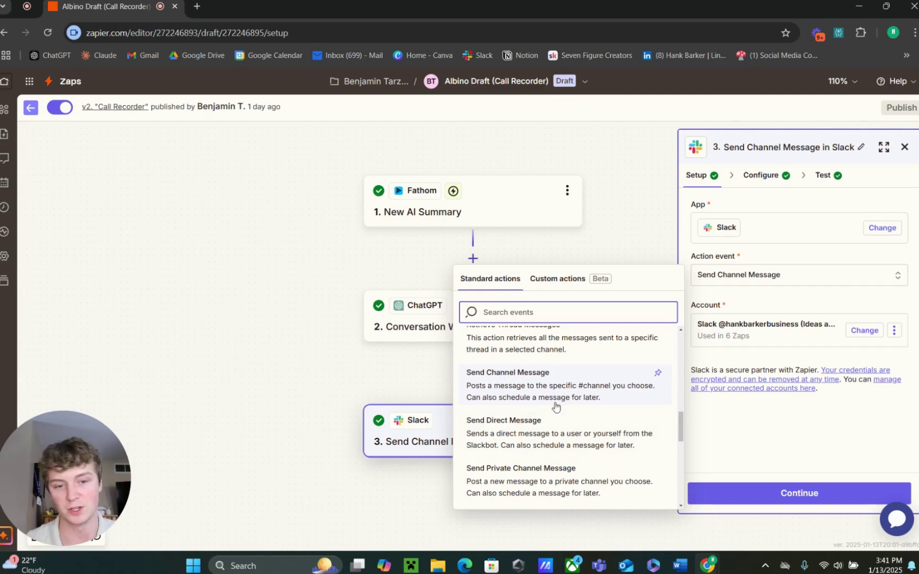
left_click(752, 302)
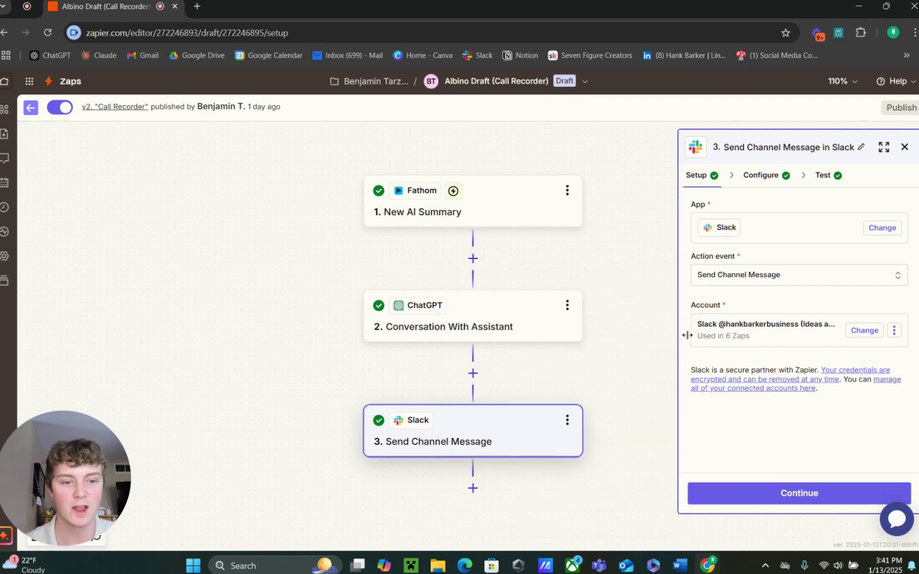
- Continue to the Slack step's configuration and check the Channel options, keeping articles
left_click(804, 493)
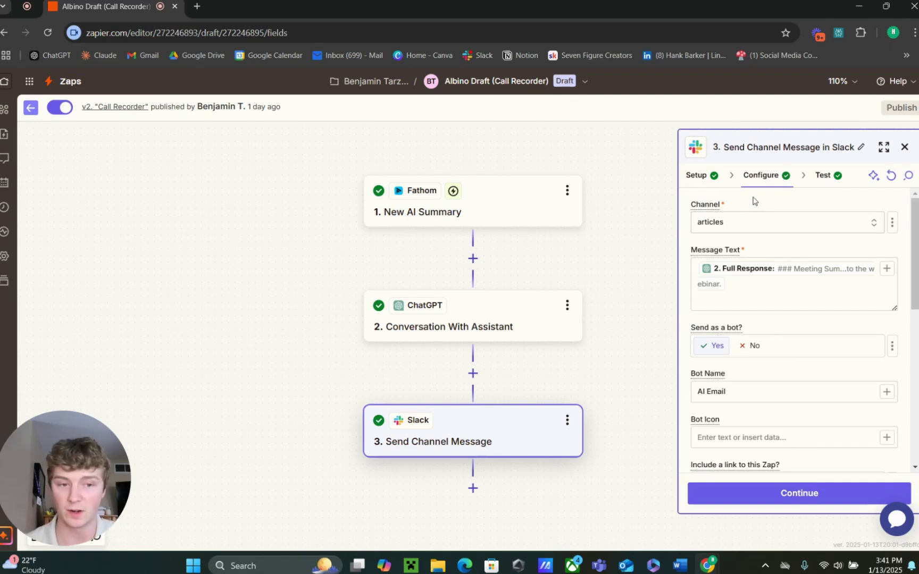
left_click(757, 228)
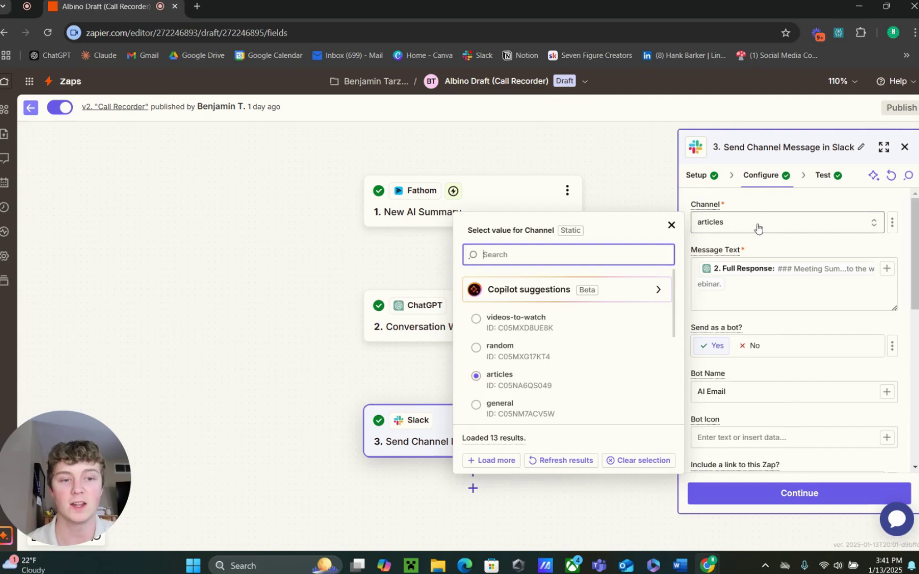
left_click(757, 207)
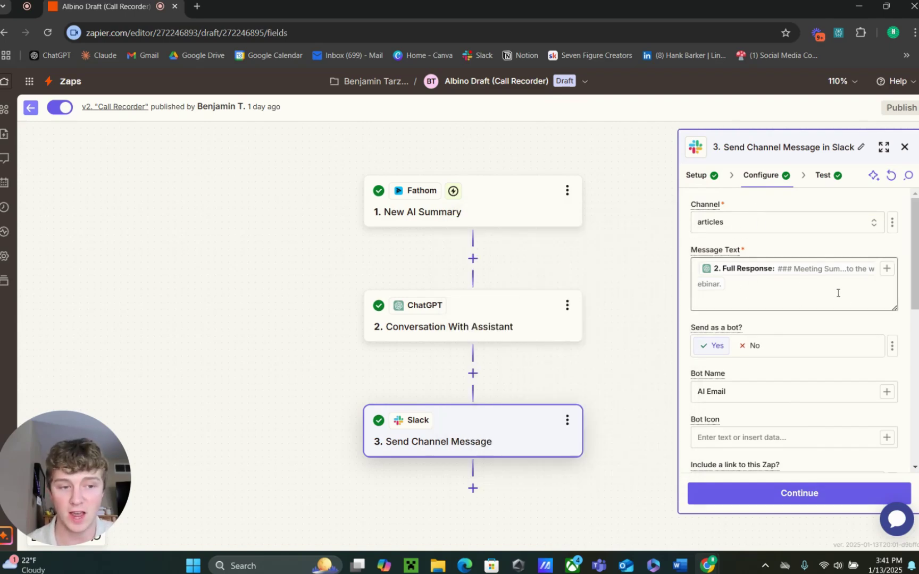
- Review the ChatGPT conversation fields that can be inserted into the Slack message text, without adding any
left_click(887, 270)
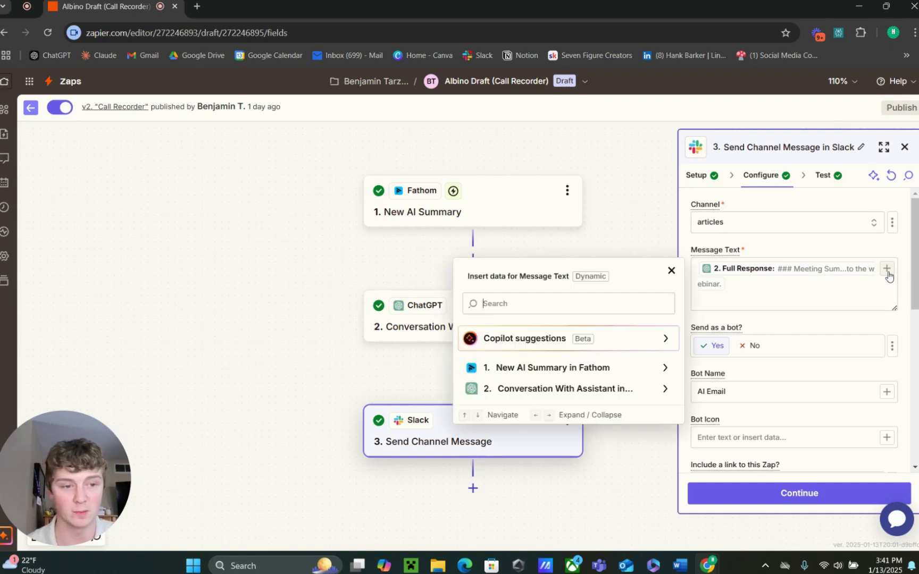
left_click(530, 389)
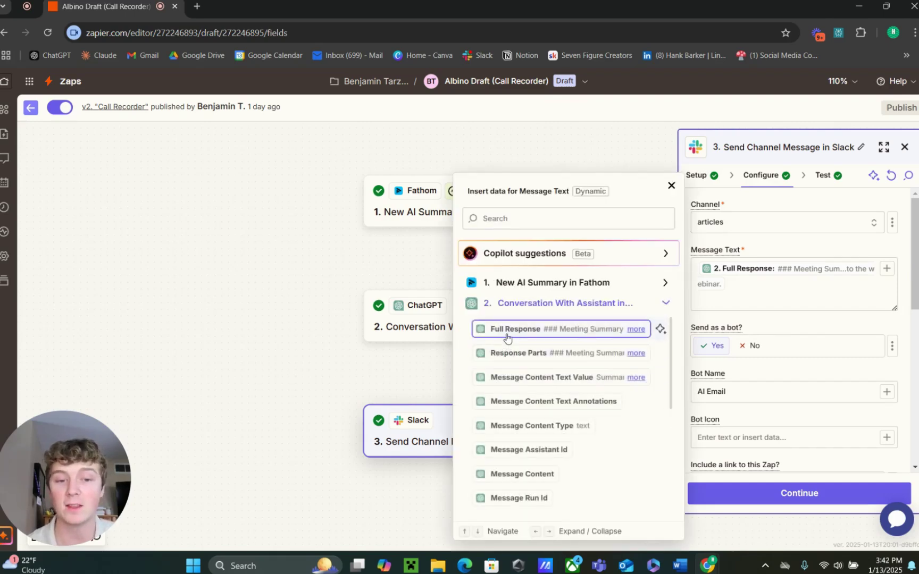
scroll(524, 343, "down", 4)
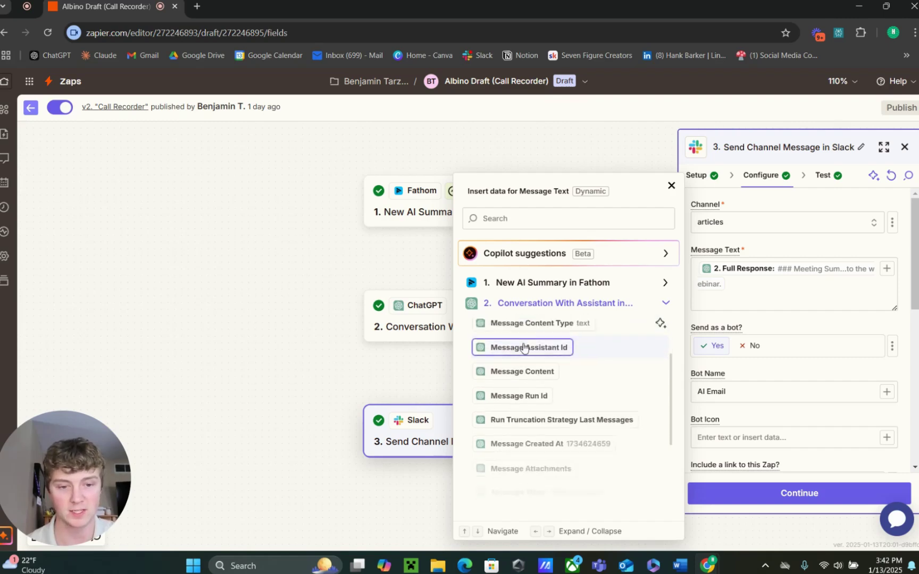
scroll(522, 346, "up", 4)
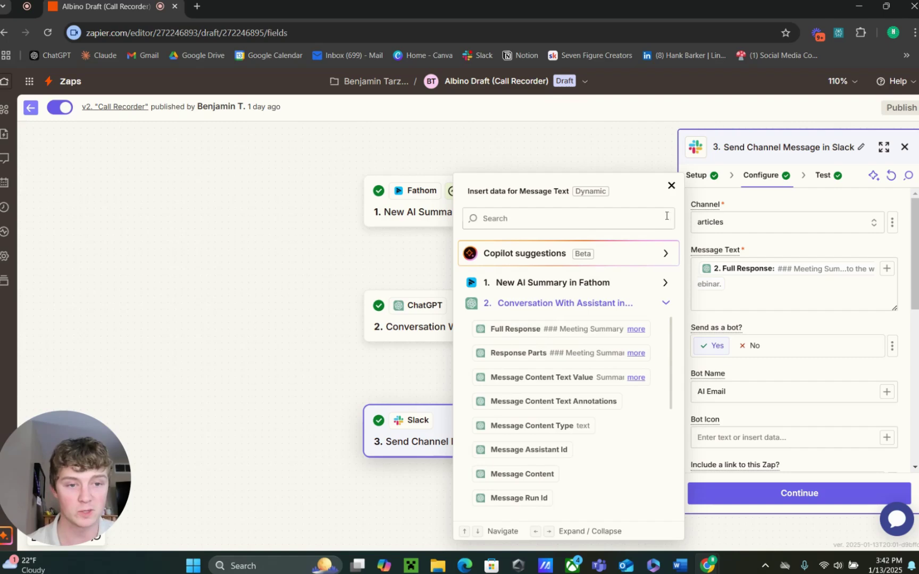
left_click(671, 186)
- Look over the Slack message's remaining options, from the bot settings down to scheduling, file and thread
scroll(771, 322, "down", 3)
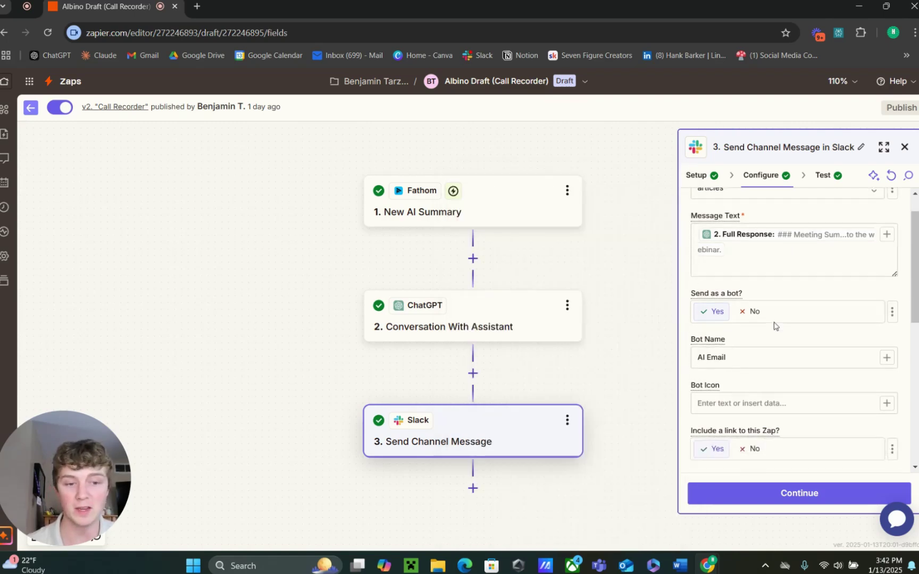
scroll(761, 316, "up", 2)
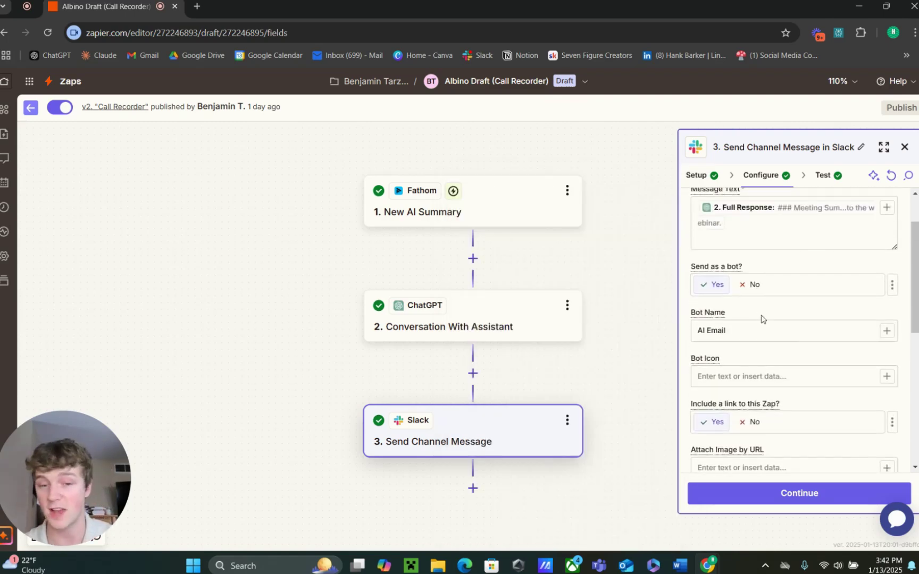
scroll(741, 308, "down", 2)
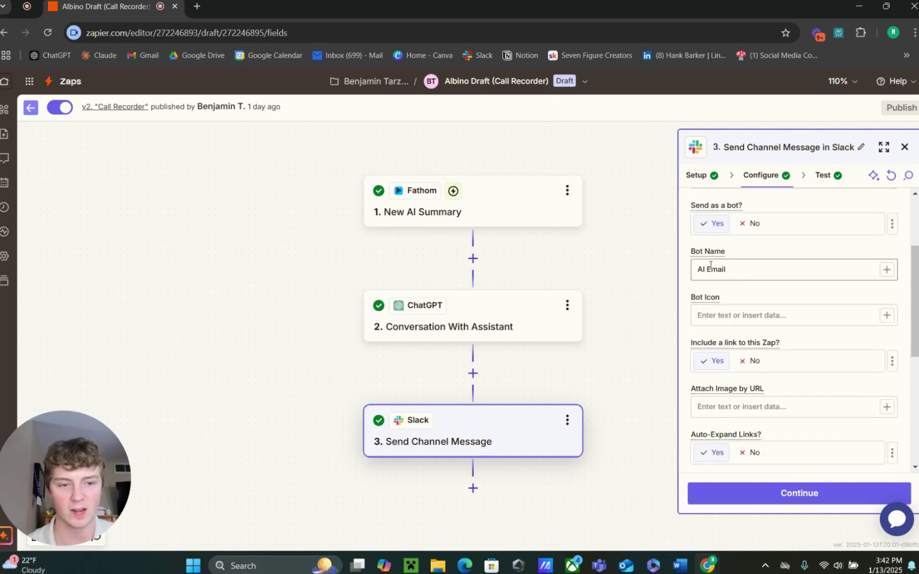
scroll(740, 268, "down", 2)
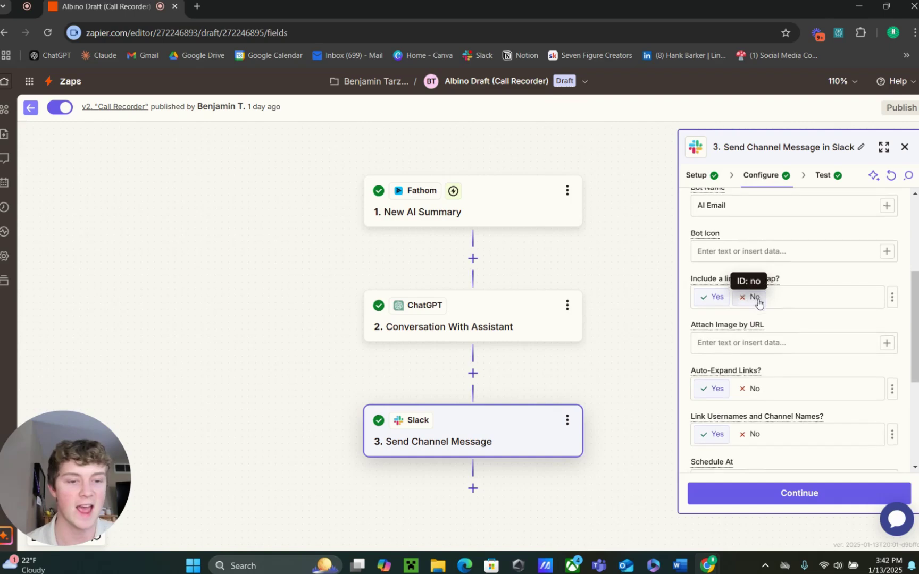
scroll(753, 299, "down", 2)
scroll(795, 282, "down", 3)
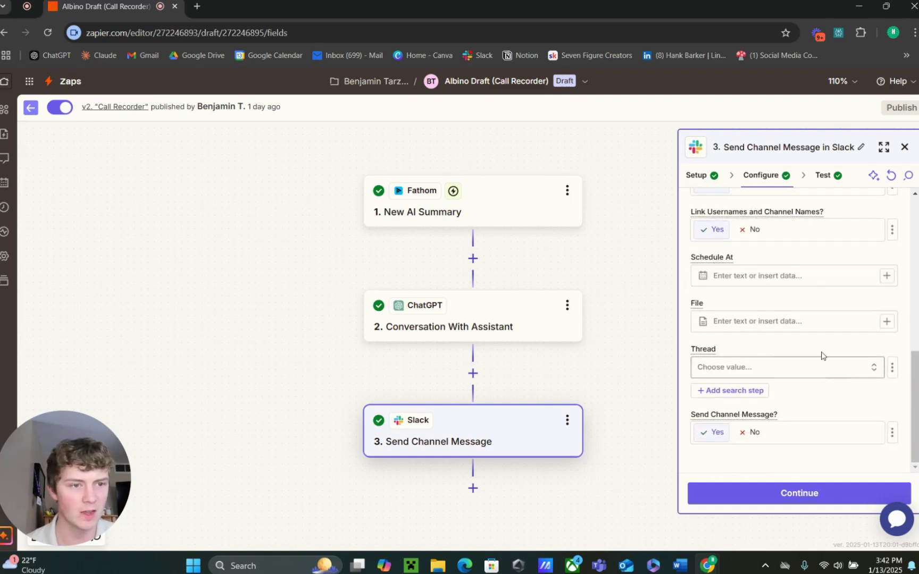
- Continue to the Slack step's test, view its sample output without retesting, and close the step
left_click(770, 496)
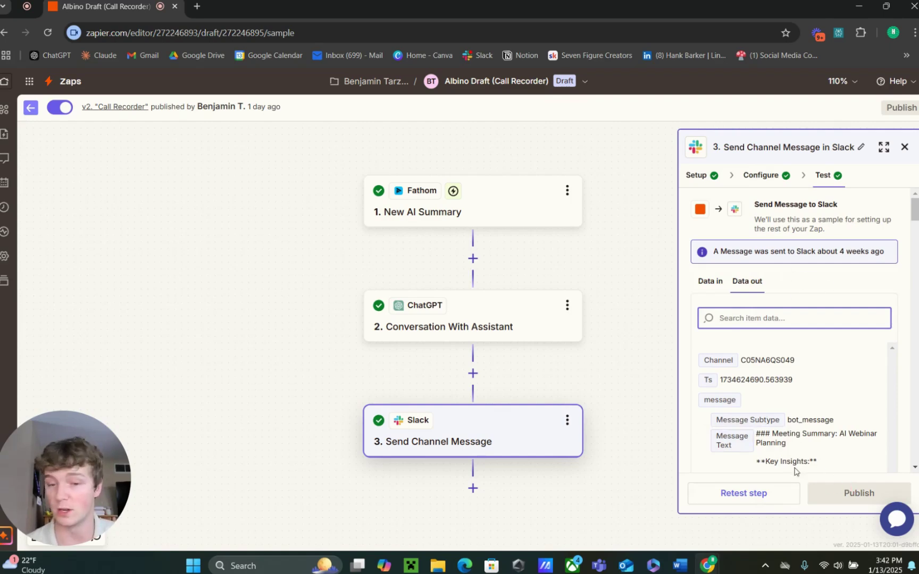
left_click_drag(658, 372, 658, 369)
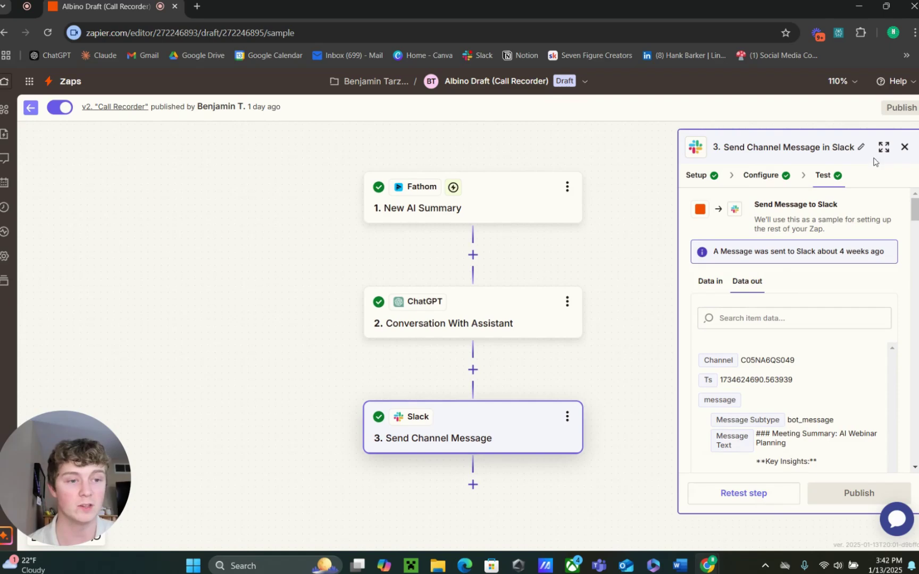
left_click(904, 148)
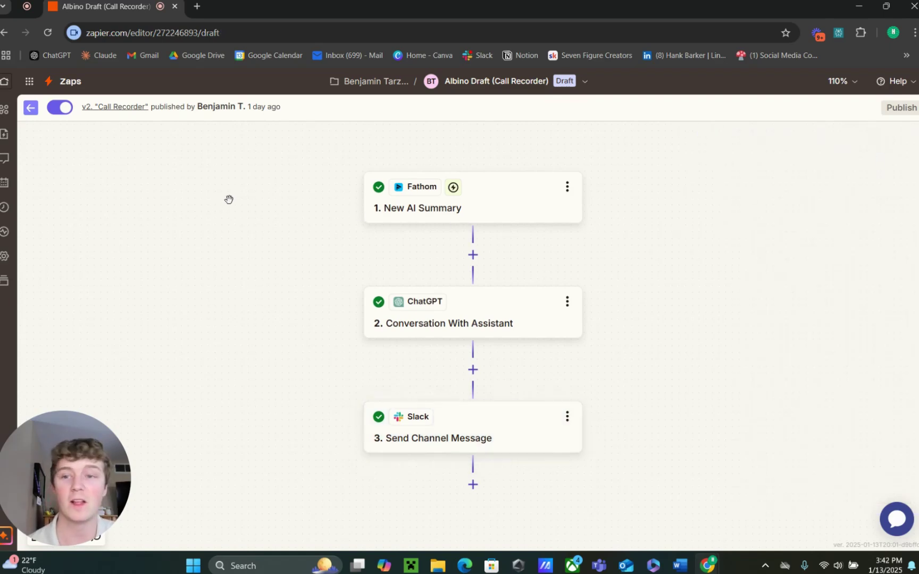
- Leave the call recorder Zap and open the Zap Generate task suggestions with ChatGPT in Asana
left_click(31, 108)
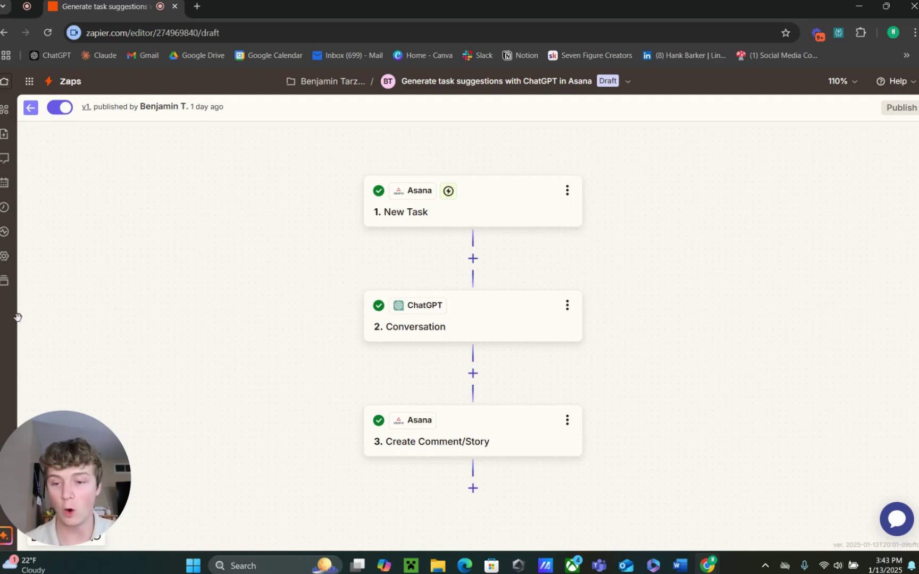
mouse_move(45, 466)
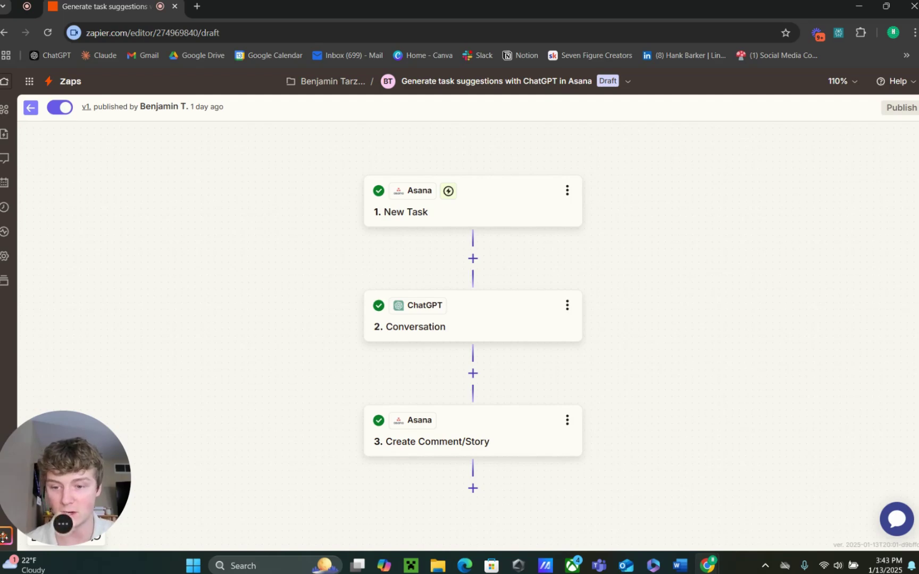
left_click_drag(45, 463, 234, 256)
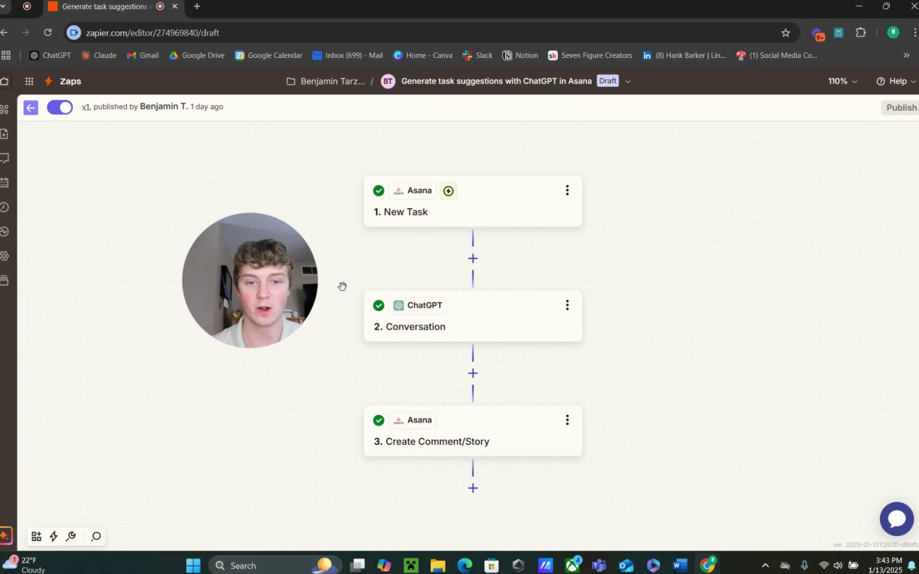
- Open the Asana Zap's Copilot chat and review the original automation request and the build steps that followed it
left_click(6, 536)
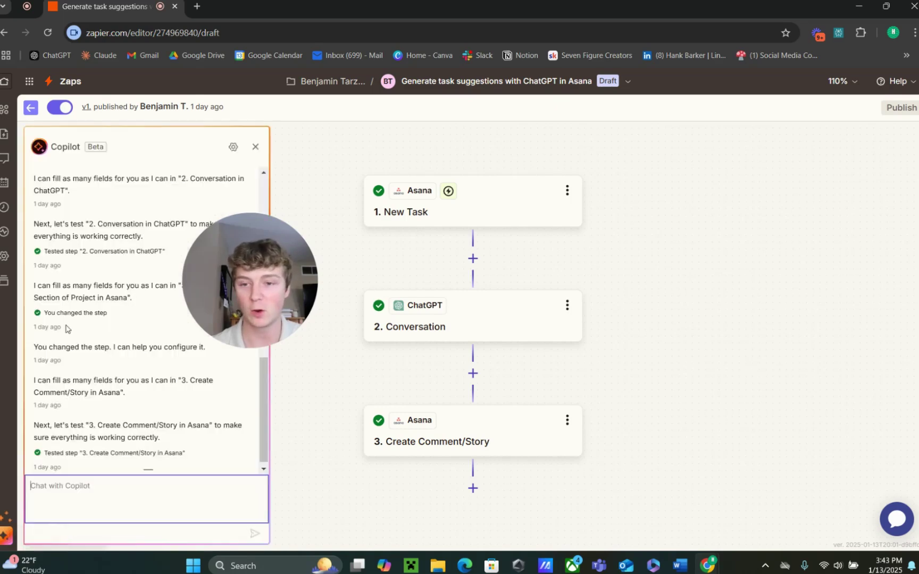
scroll(78, 239, "up", 10)
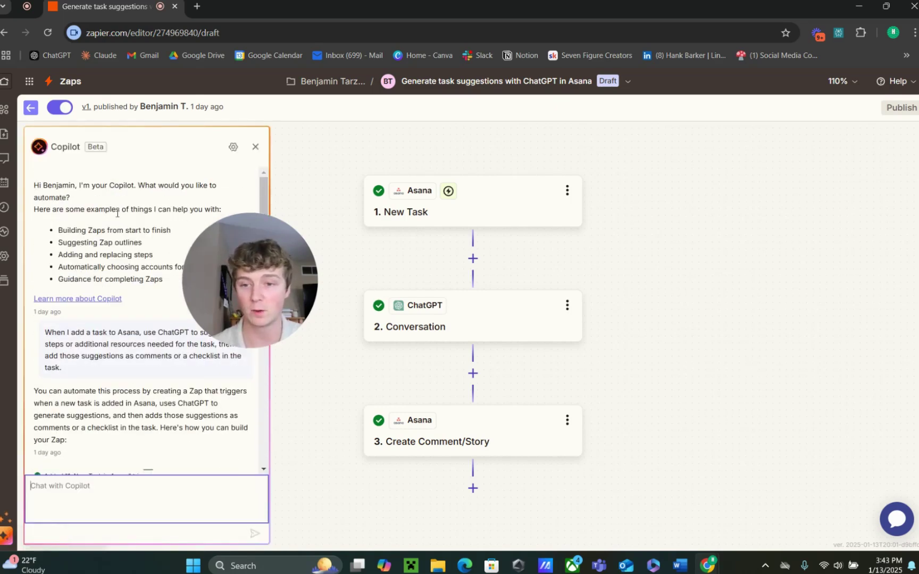
scroll(79, 211, "down", 3)
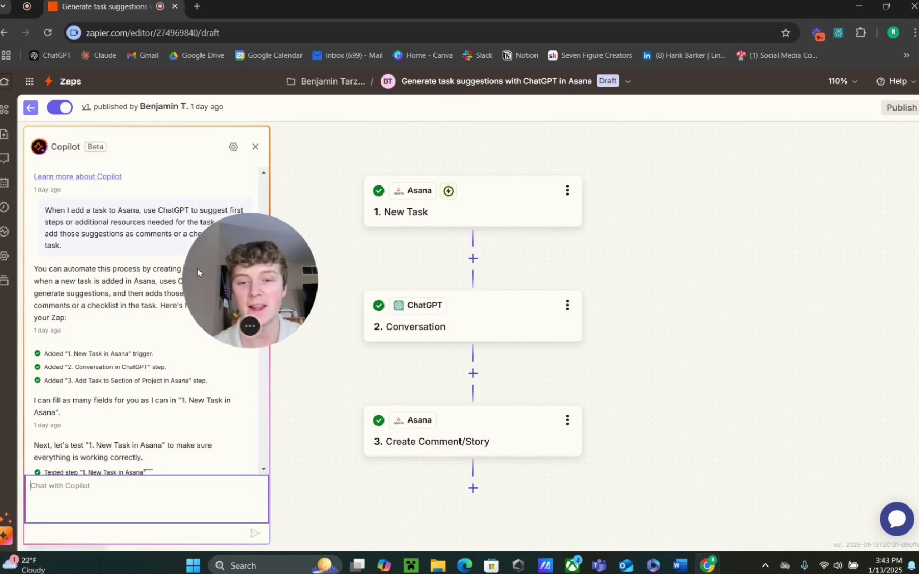
left_click_drag(198, 269, 249, 297)
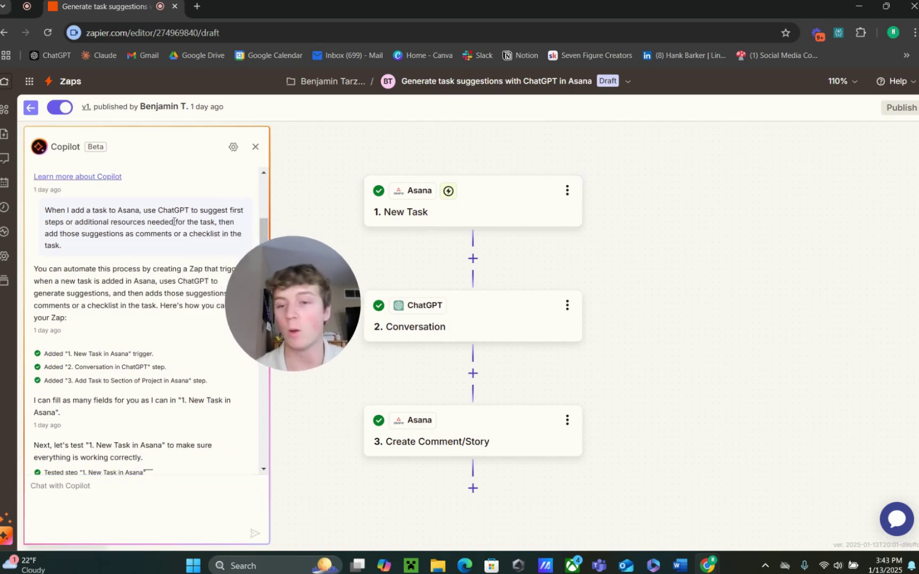
scroll(89, 254, "up", 1)
scroll(106, 234, "down", 1)
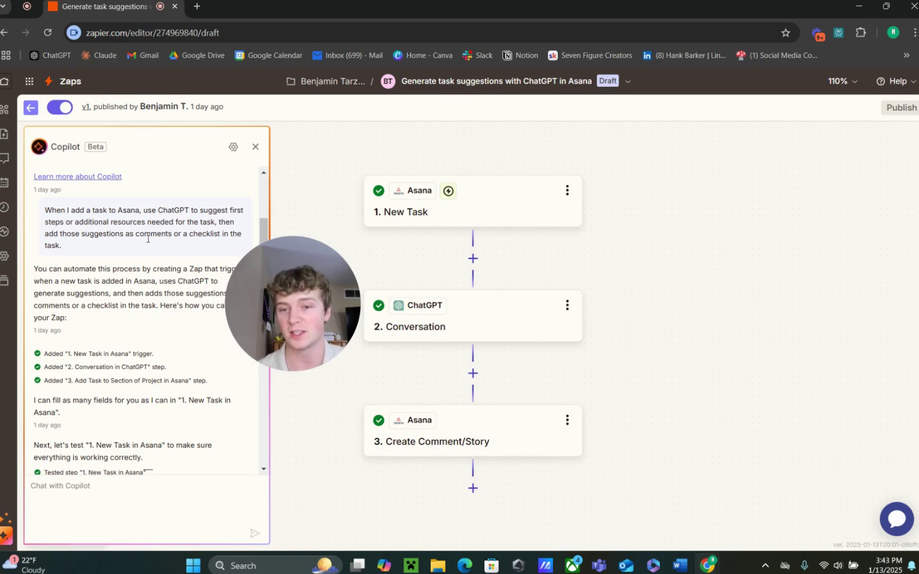
- Read the rest of the Copilot chat through the final Create Comment/Story test, and close the chat
scroll(150, 242, "down", 2)
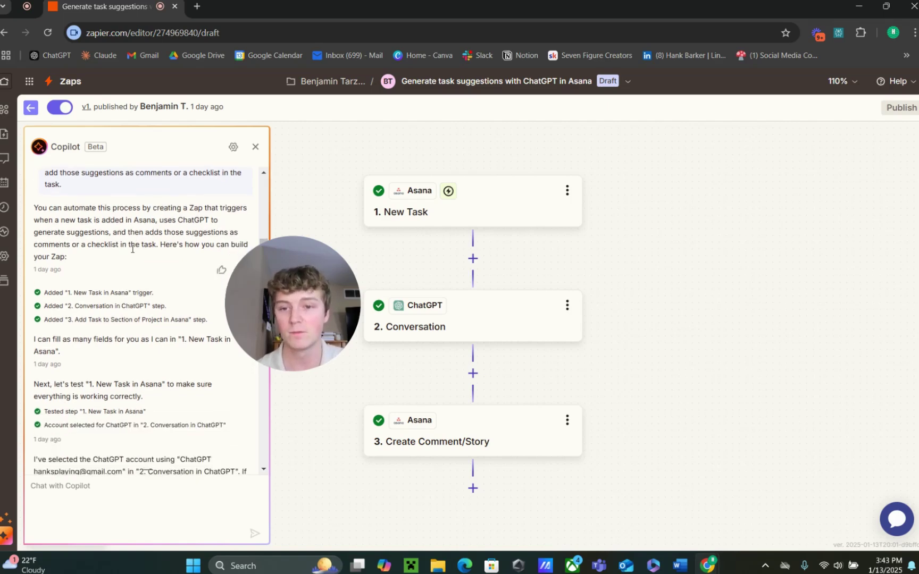
scroll(83, 208, "down", 2)
scroll(82, 208, "down", 2)
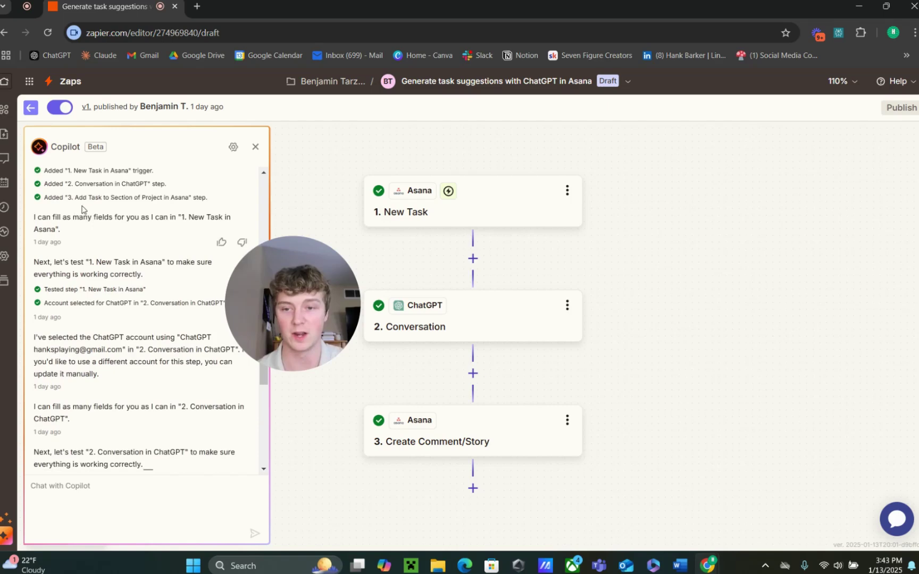
scroll(98, 248, "down", 3)
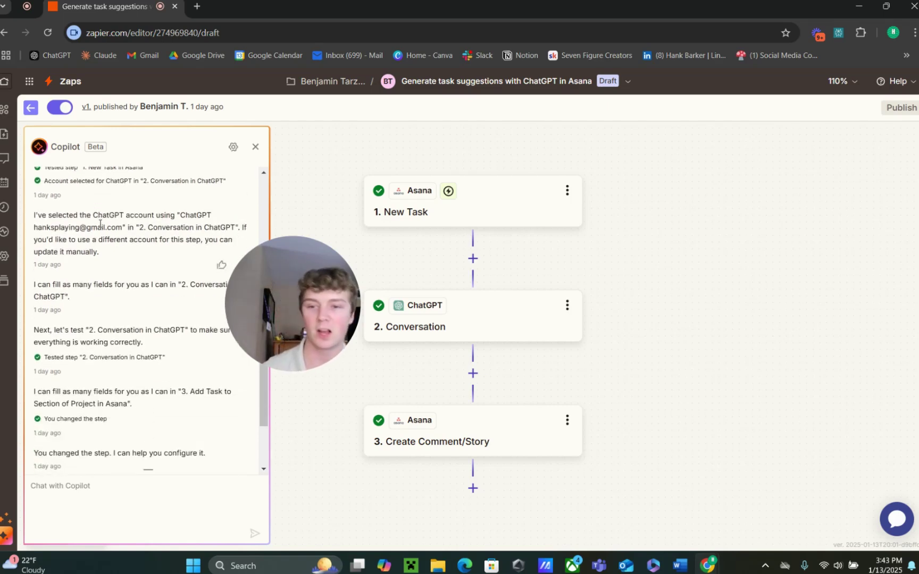
scroll(101, 220, "down", 1)
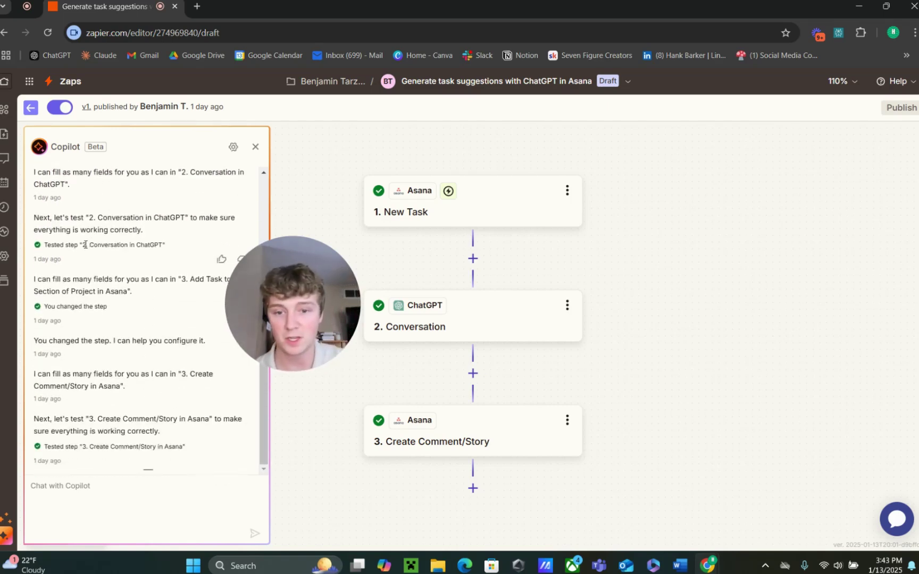
left_click(255, 147)
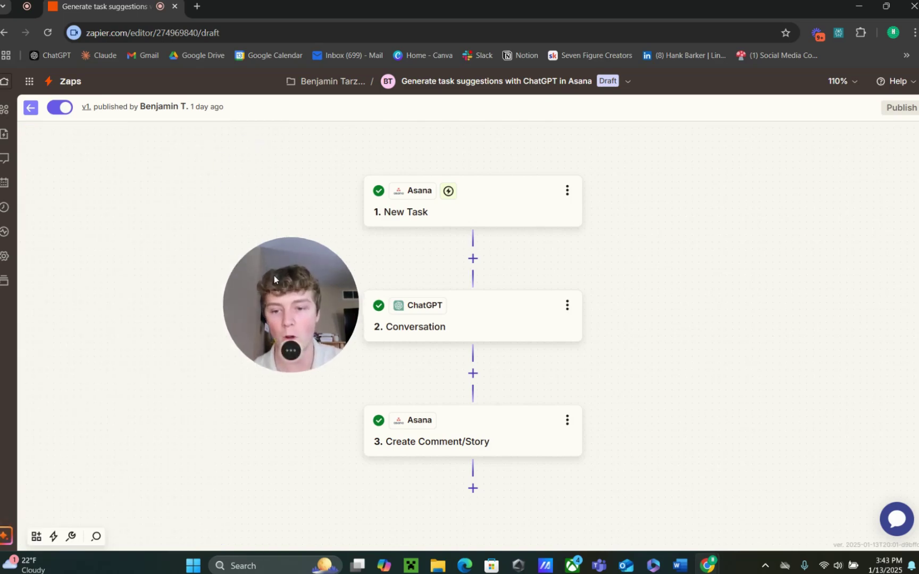
left_click_drag(273, 275, 46, 452)
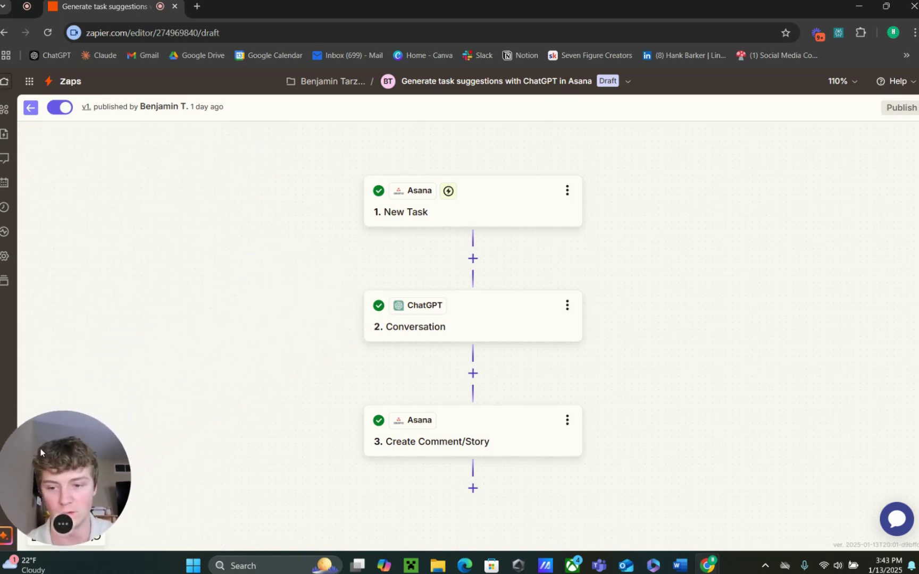
- Review the Asana New Task trigger's available events without changing the selection, and continue through its configuration to the test records
left_click(416, 213)
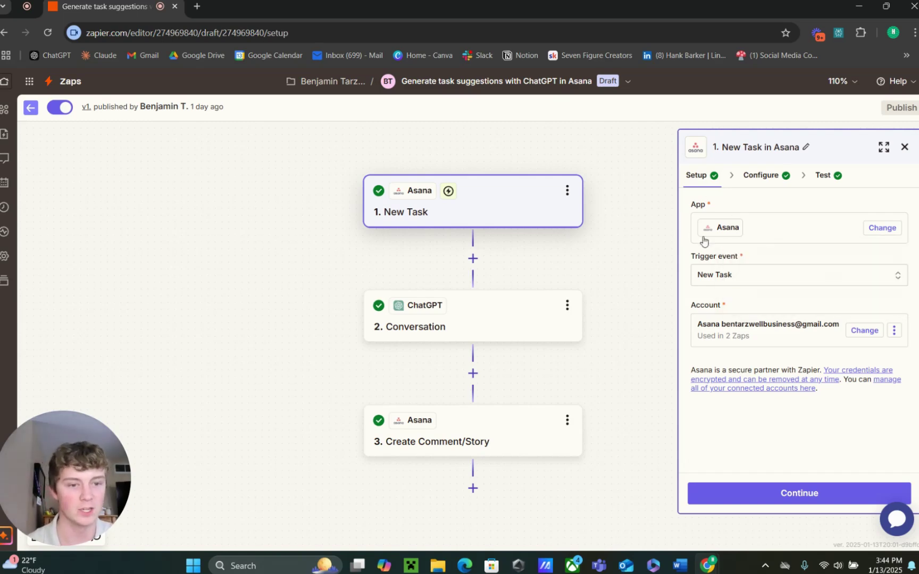
left_click(705, 277)
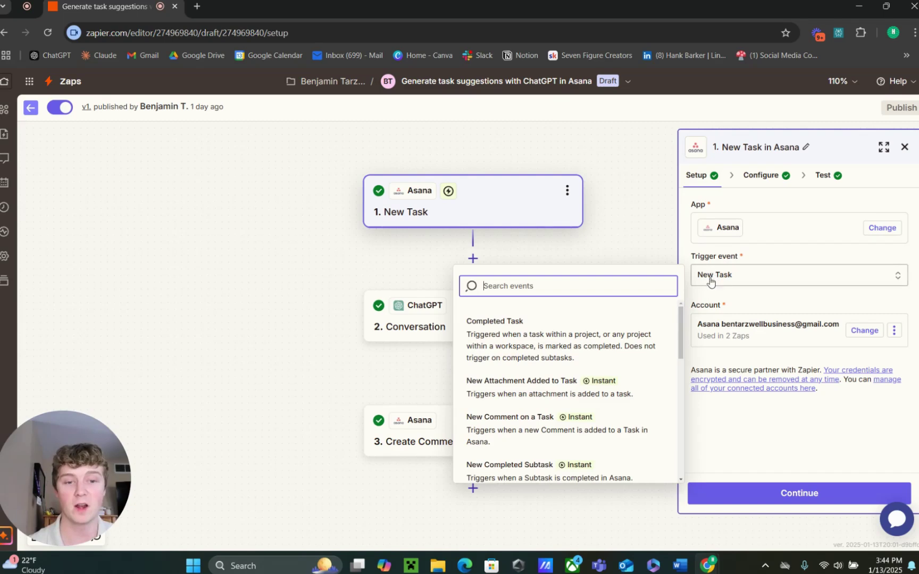
scroll(644, 313, "down", 2)
scroll(495, 331, "up", 2)
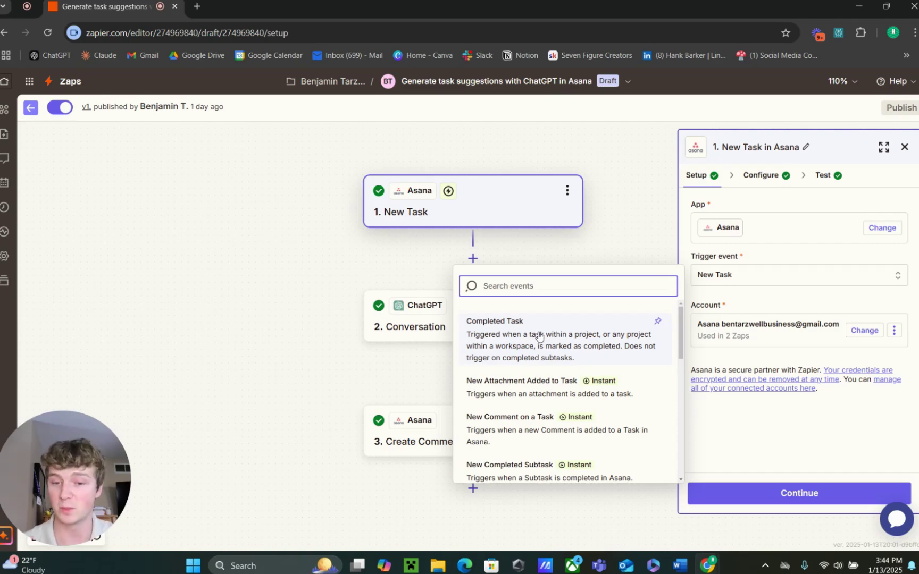
scroll(548, 329, "down", 3)
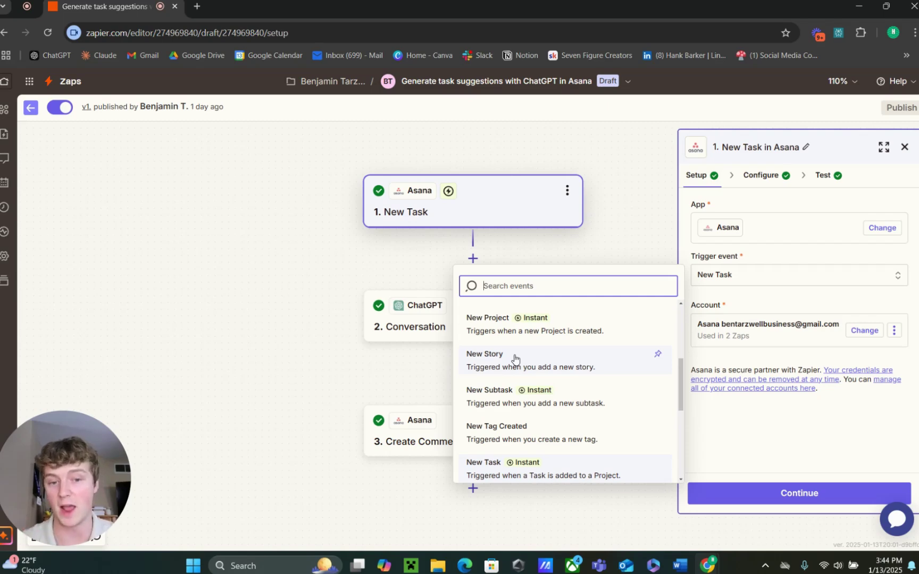
scroll(515, 360, "down", 2)
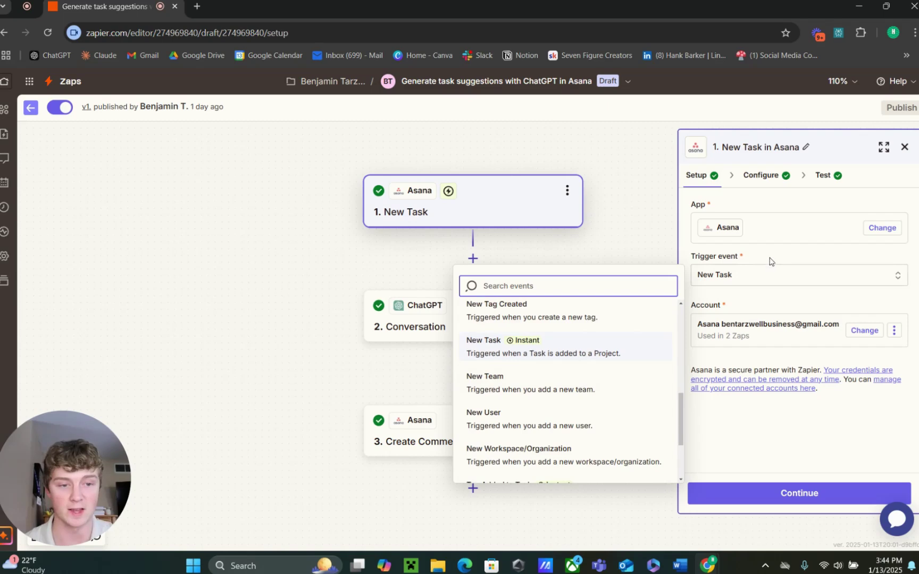
left_click(707, 266)
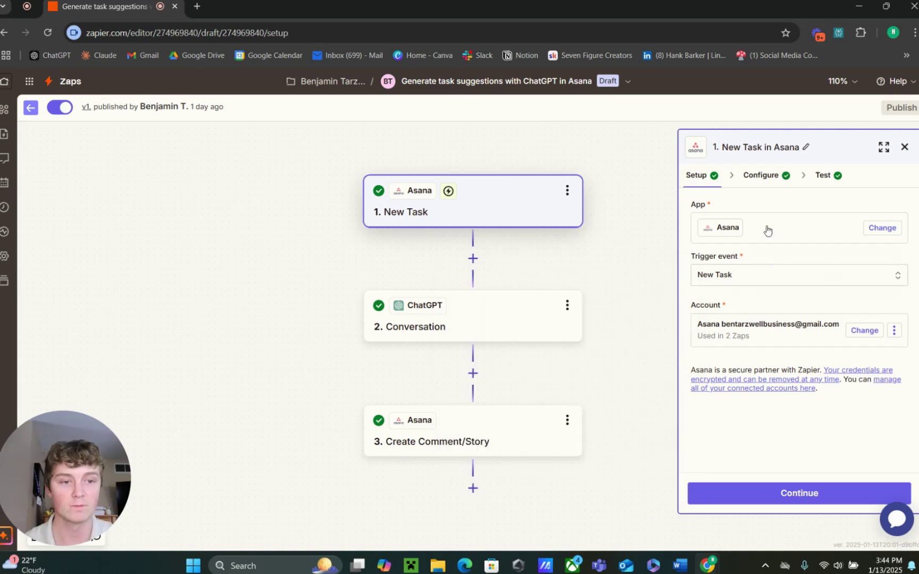
left_click(798, 486)
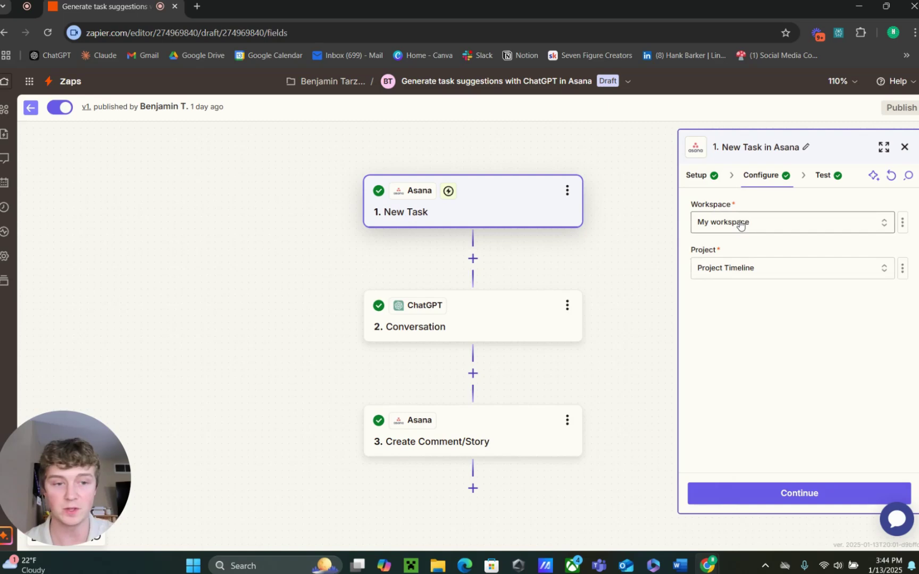
left_click(754, 493)
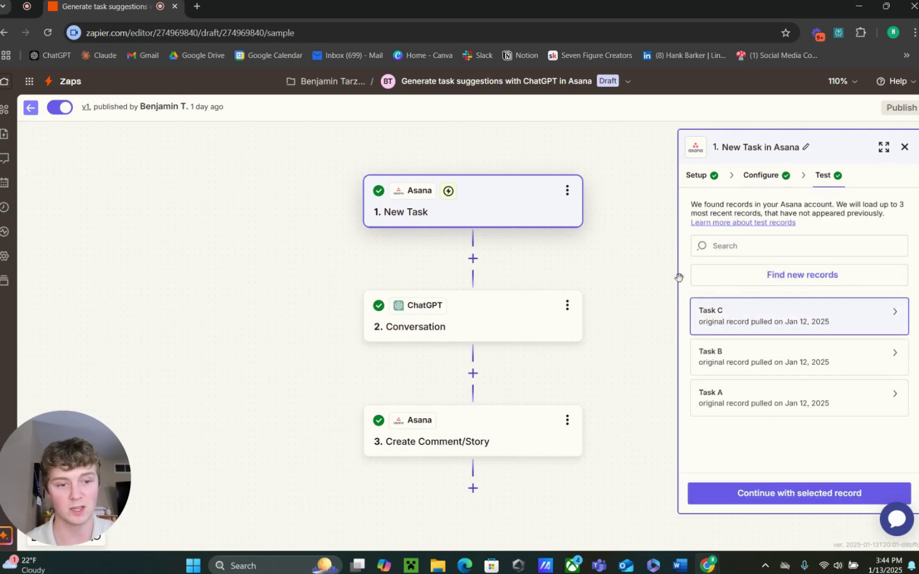
- Open the ChatGPT Conversation step and review its setup and the user message in its configuration
left_click(470, 317)
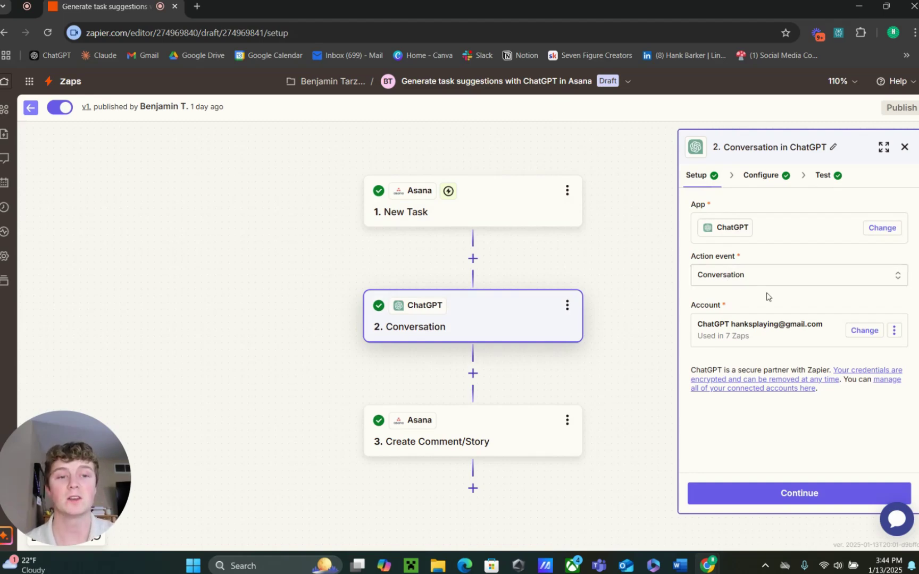
left_click(761, 184)
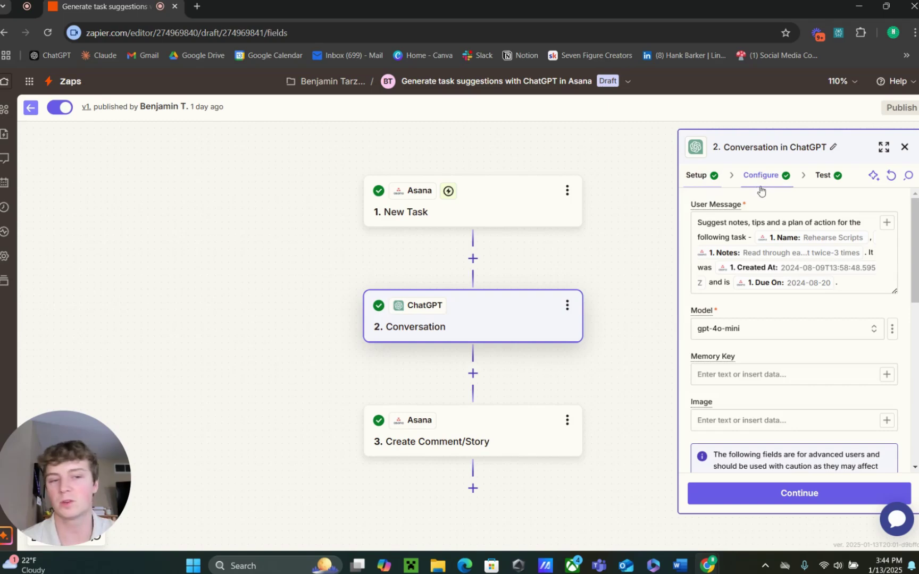
left_click(707, 183)
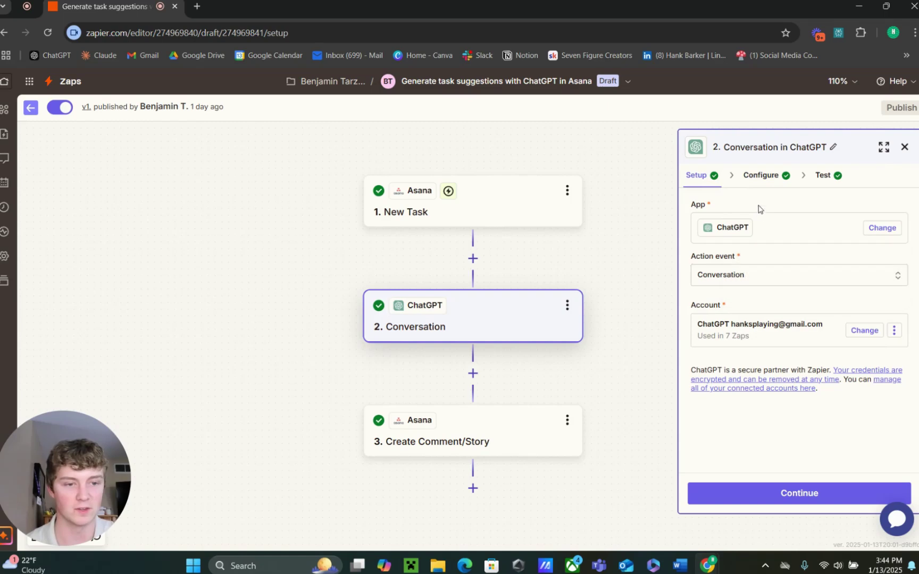
left_click(758, 182)
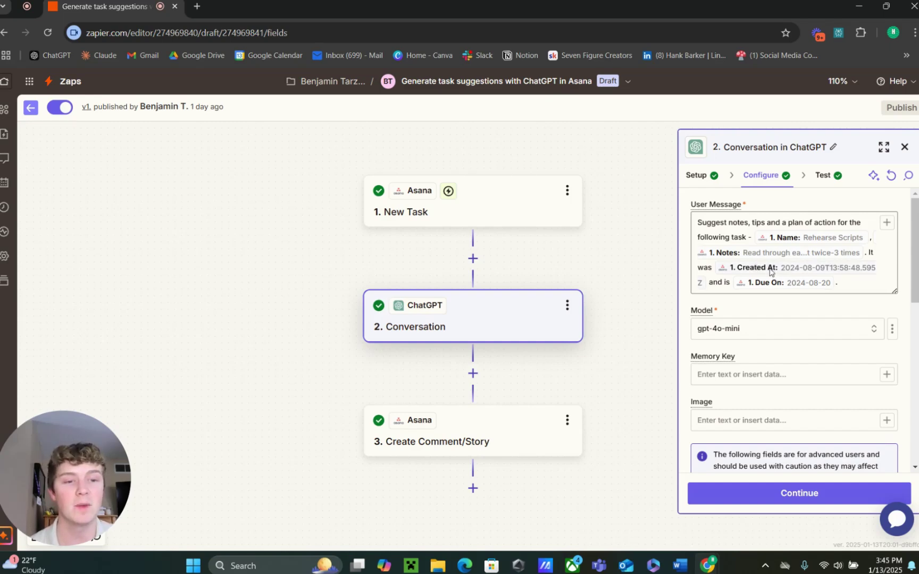
scroll(773, 277, "down", 2)
scroll(775, 282, "up", 2)
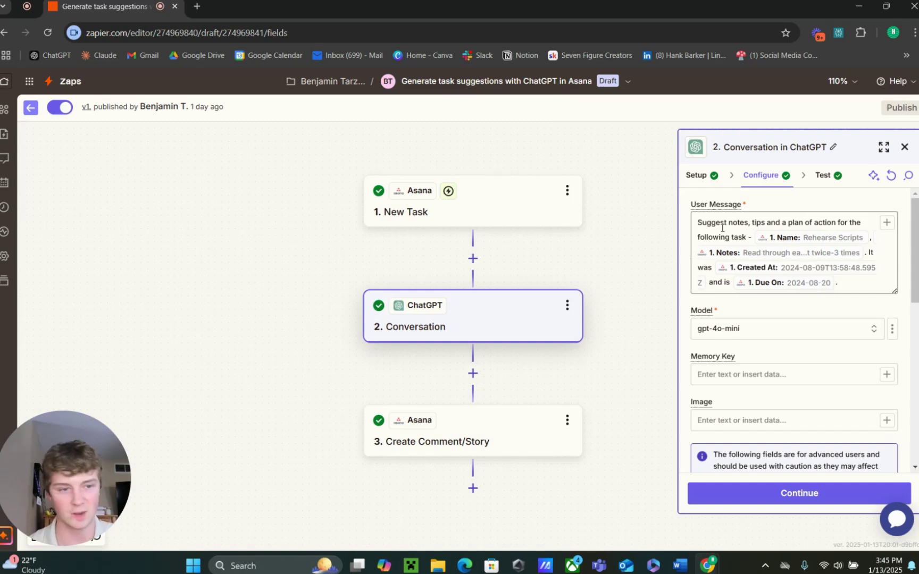
- Look over the Conversation step's model, memory, image, assistant and token settings
scroll(758, 266, "down", 1)
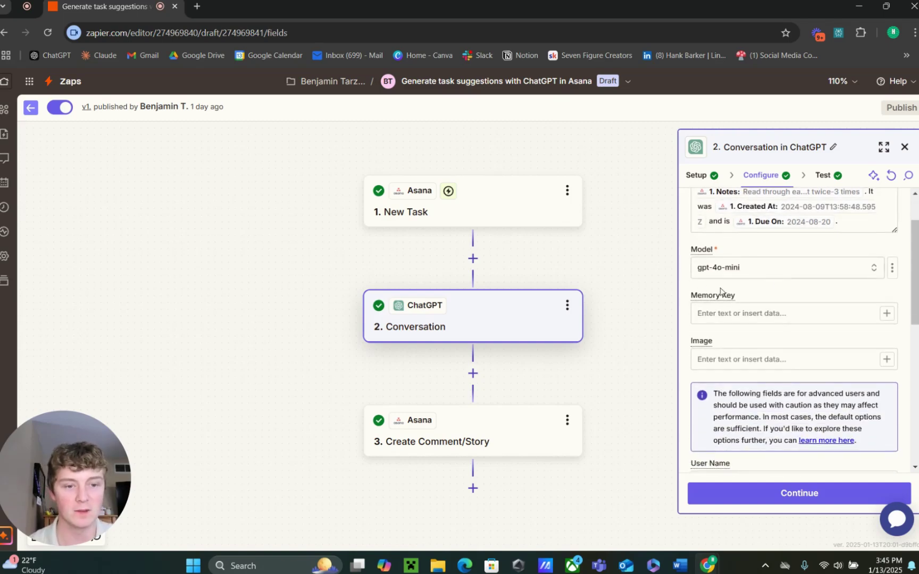
scroll(721, 291, "down", 5)
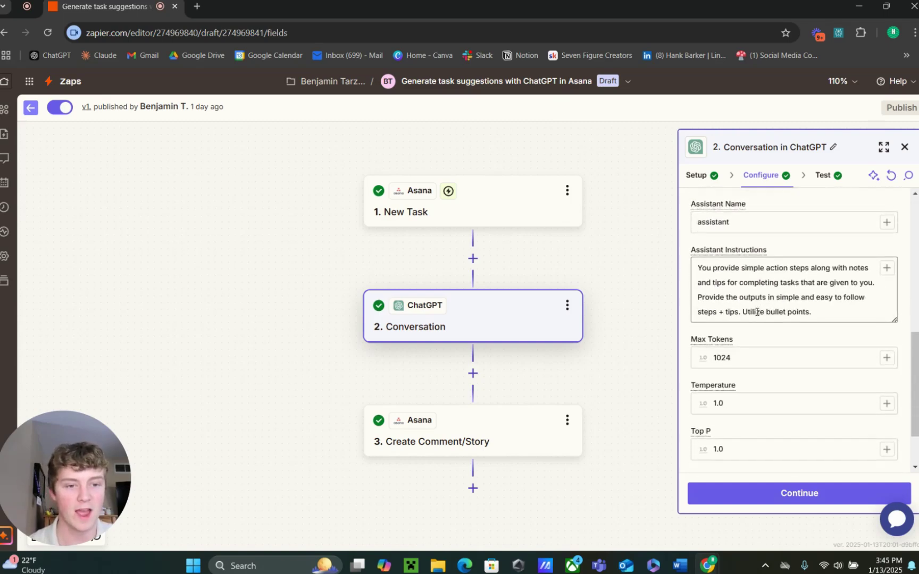
scroll(757, 312, "up", 1)
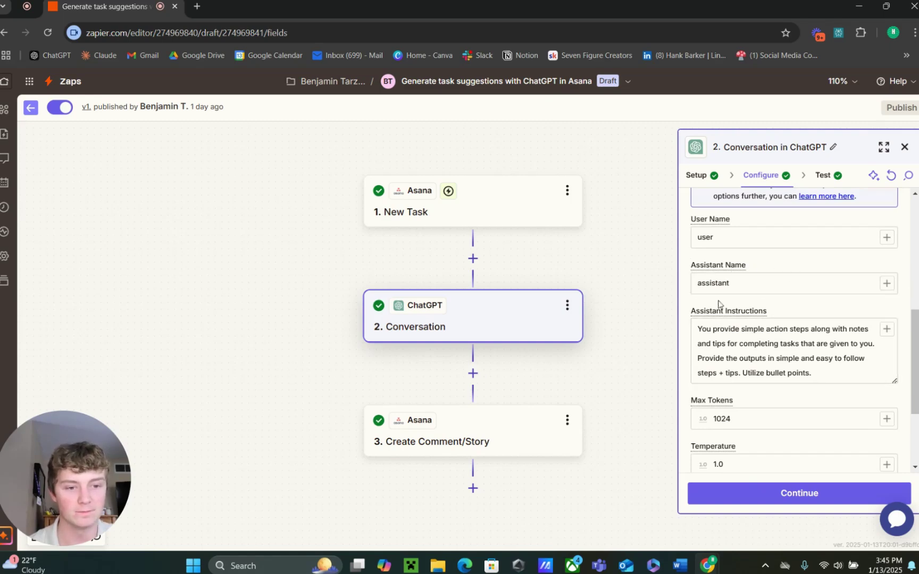
scroll(762, 356, "up", 1)
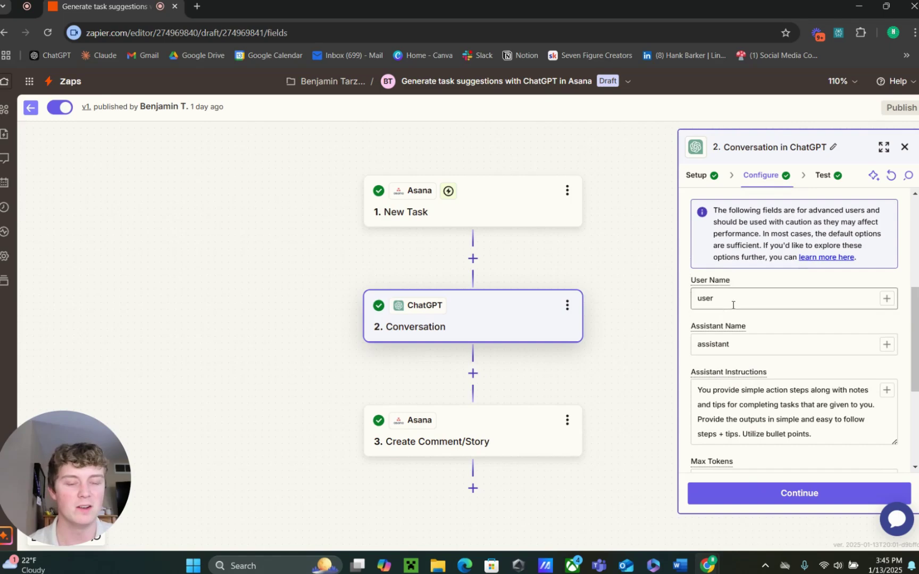
scroll(771, 365, "up", 2)
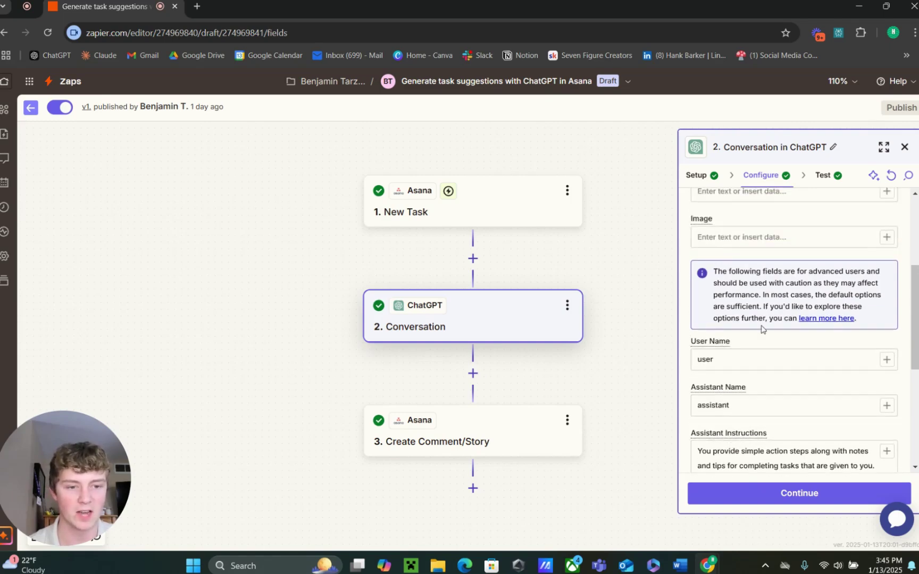
scroll(762, 366, "down", 3)
- Highlight the full assistant instructions without editing them, and return to the user message
left_click(762, 366)
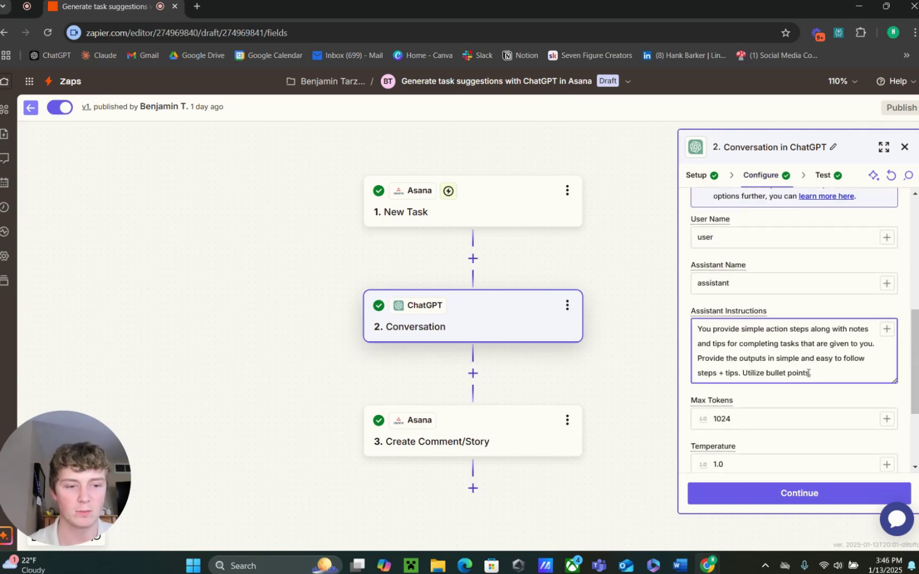
left_click_drag(813, 373, 699, 330)
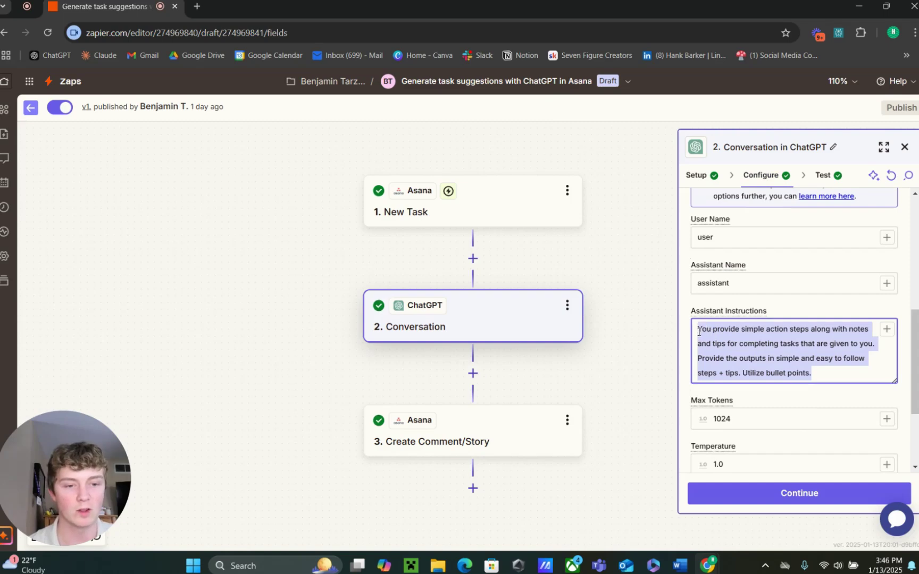
left_click(728, 298)
scroll(789, 330, "up", 4)
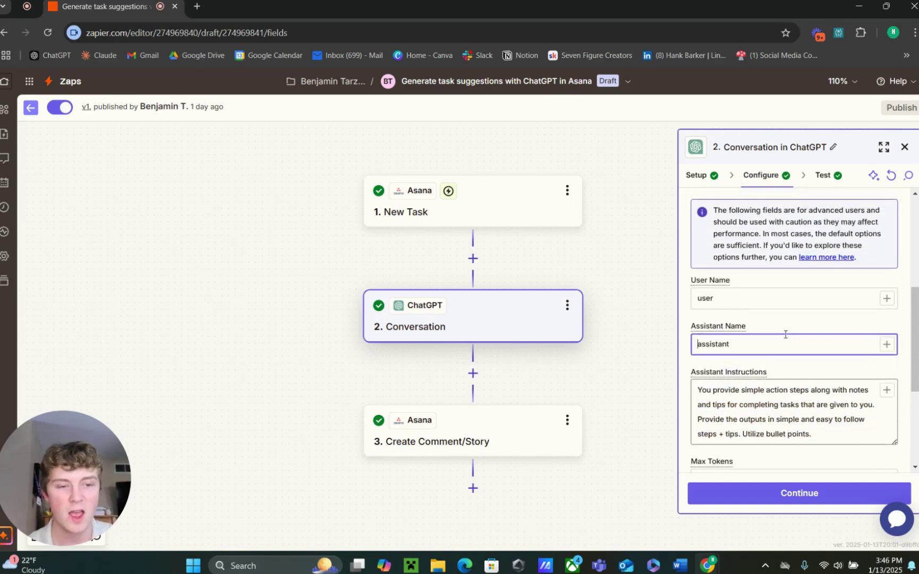
scroll(769, 354, "up", 3)
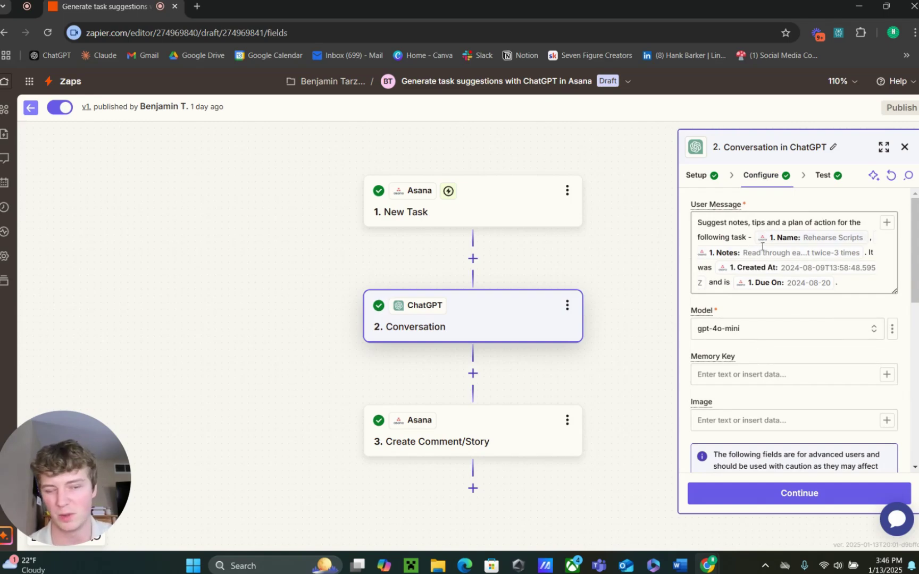
- Go back to the assistant instructions and highlight the sentence "Utilize bullet points." without changing the text
scroll(742, 298, "down", 3)
scroll(740, 309, "down", 5)
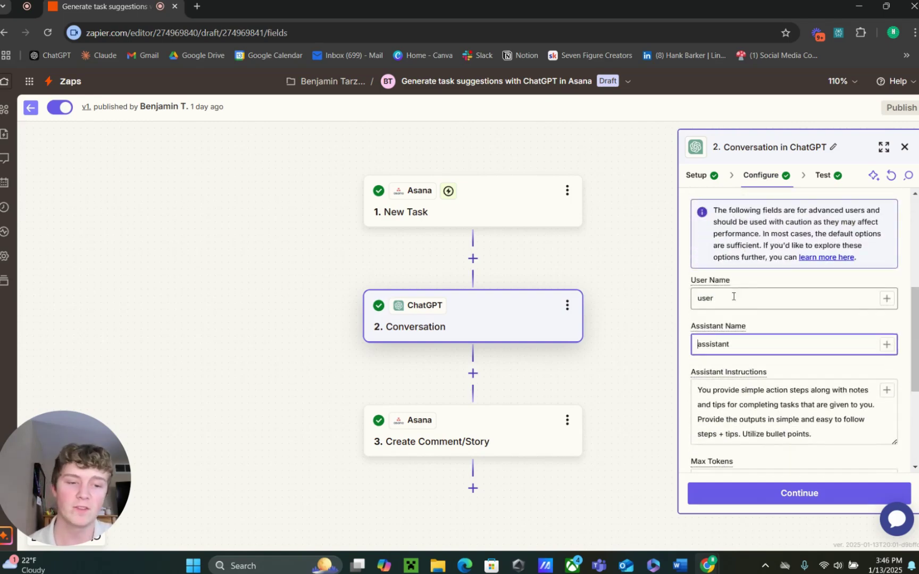
triple_click(815, 312)
left_click_drag(814, 312, 777, 301)
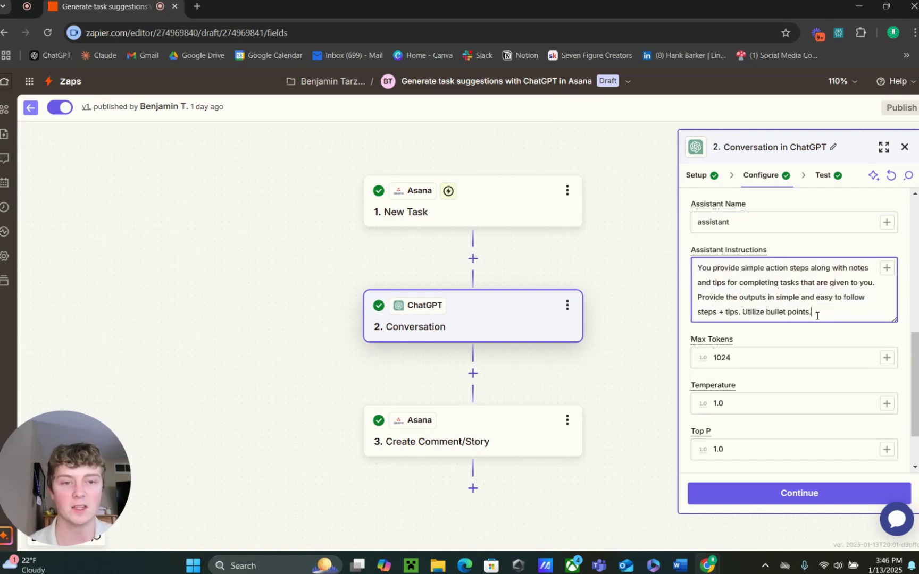
left_click_drag(813, 313, 743, 315)
left_click(744, 312)
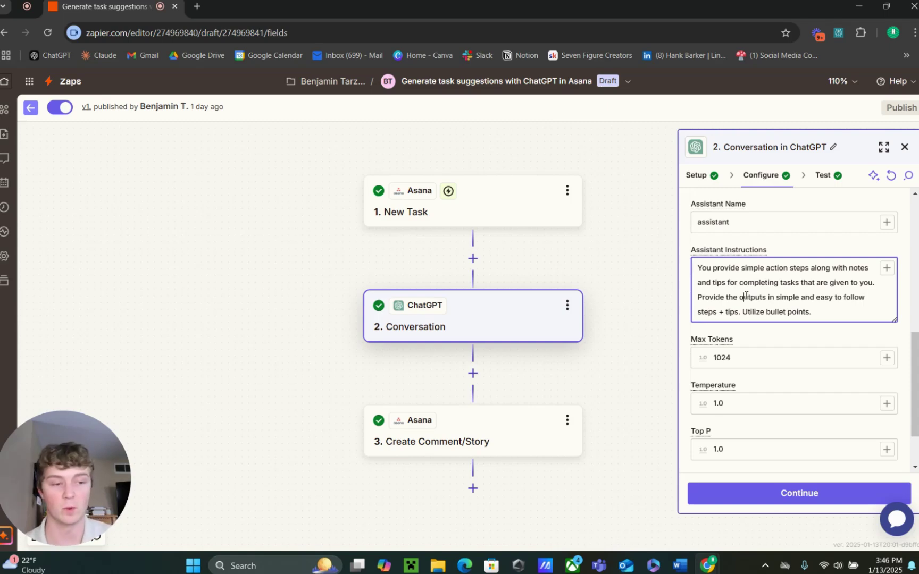
left_click(744, 297)
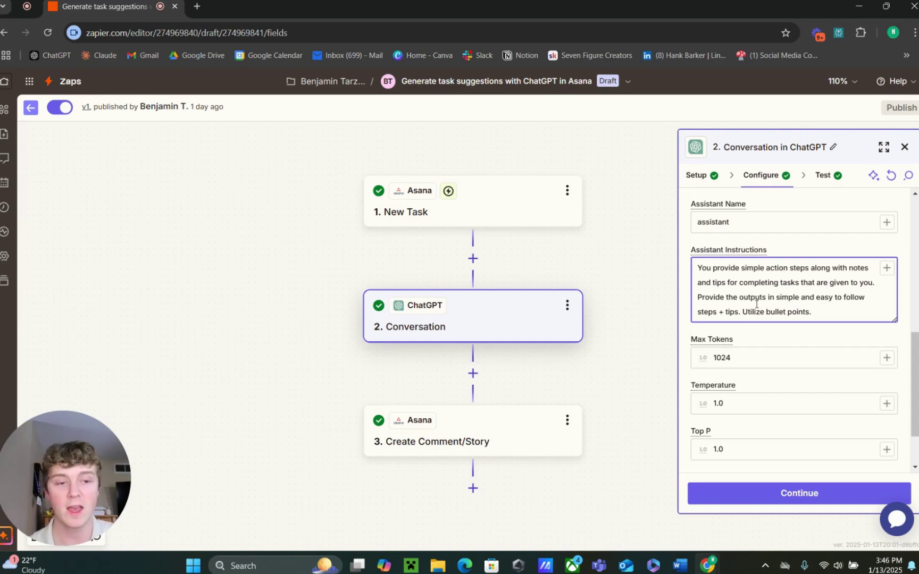
- Return to the Conversation step's Model, Memory Key and Image fields and look them over
scroll(742, 302, "up", 1)
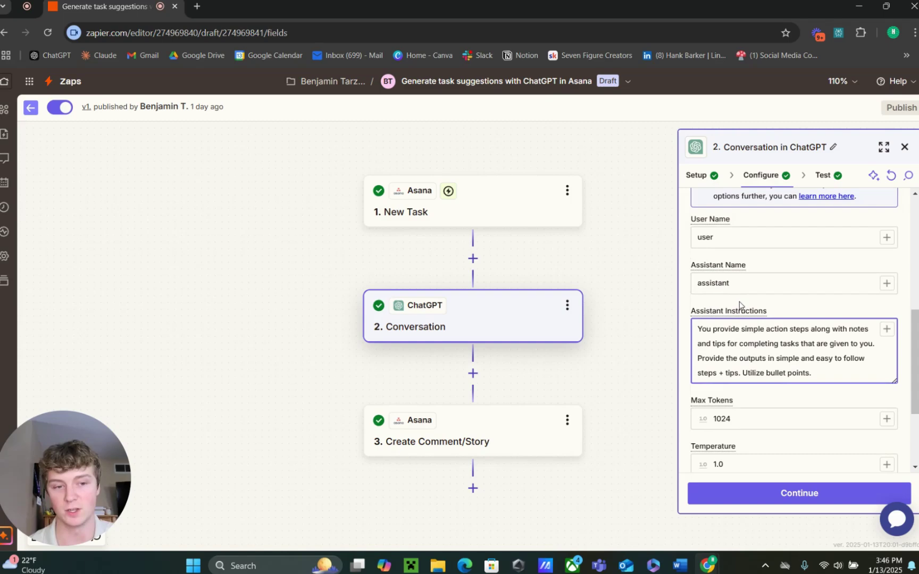
scroll(739, 302, "up", 4)
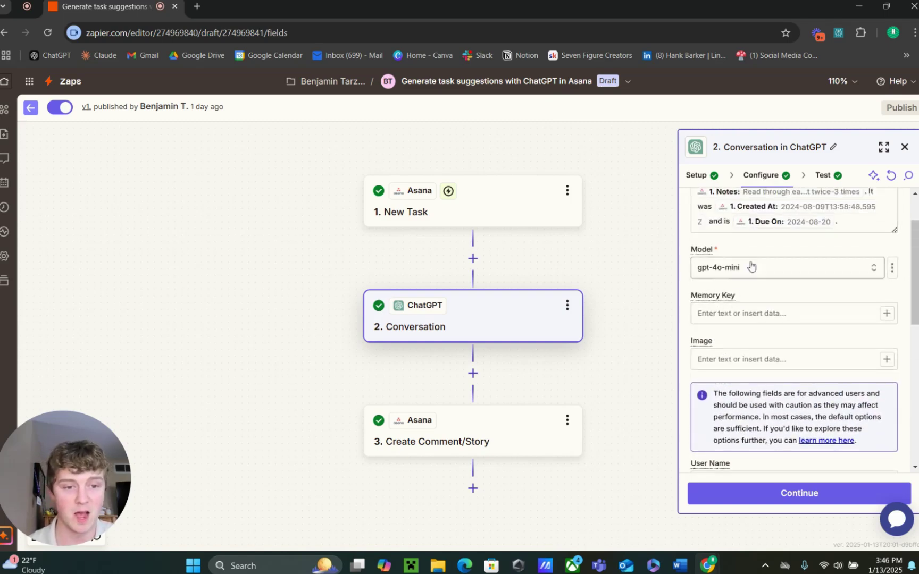
scroll(751, 266, "down", 1)
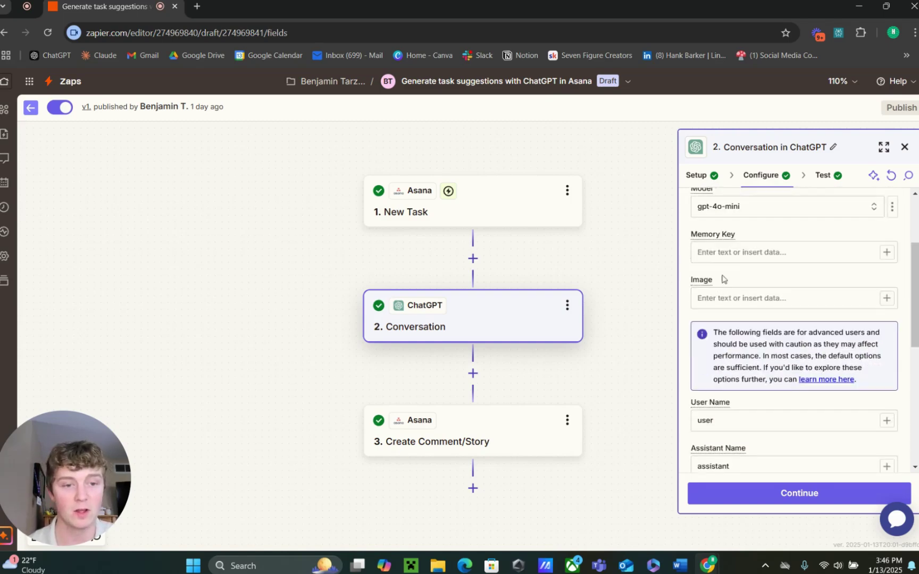
- Read the help notes for the Conversation step's Memory Key and Max Tokens fields
left_click(729, 250)
left_click(730, 239)
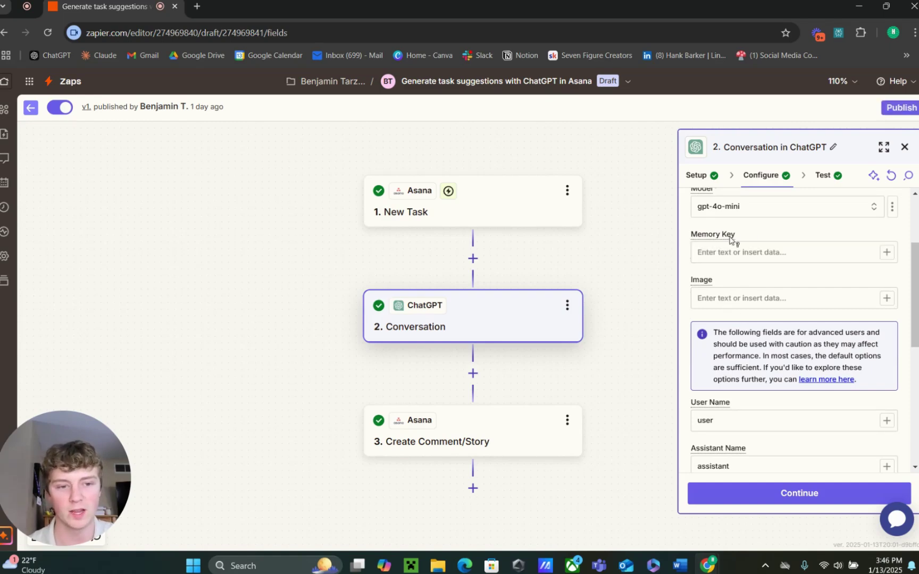
mouse_move(721, 238)
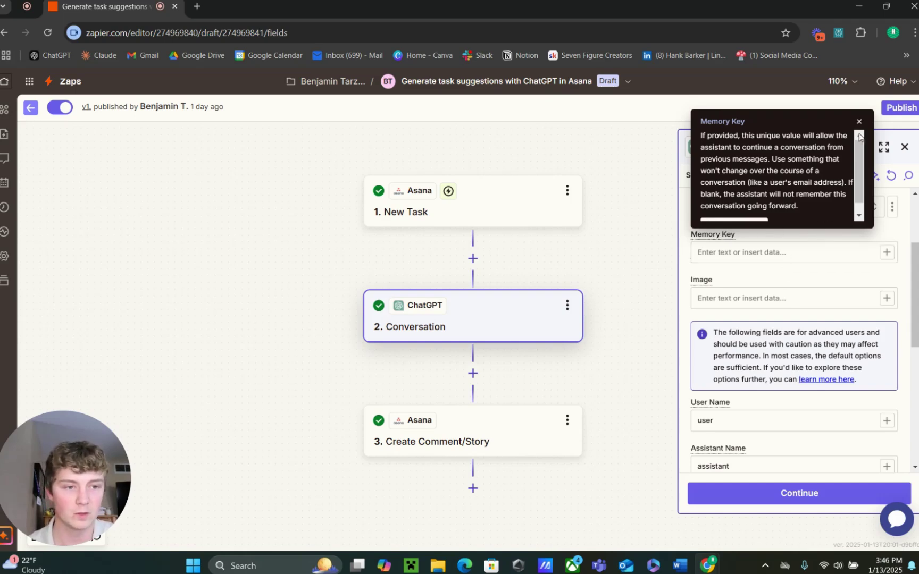
scroll(798, 247, "down", 5)
scroll(771, 304, "down", 2)
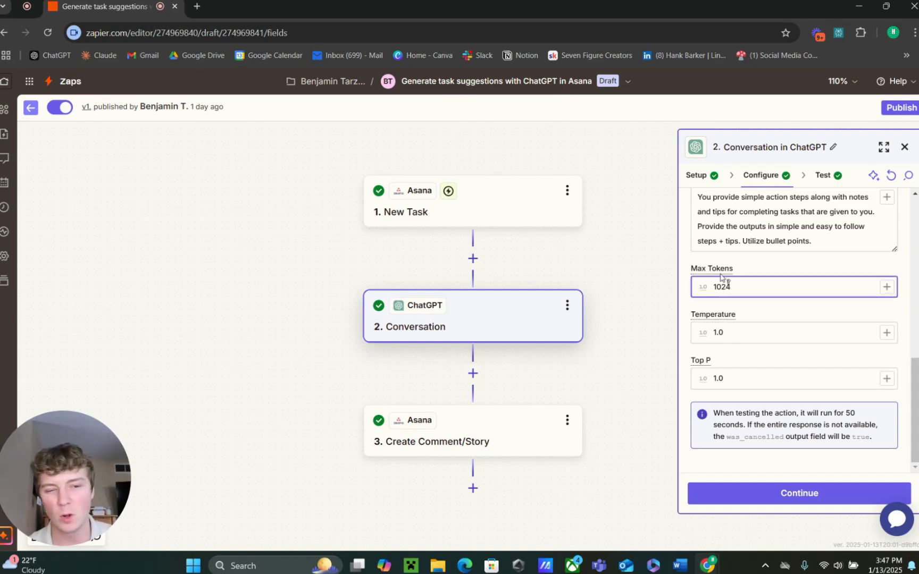
mouse_move(718, 272)
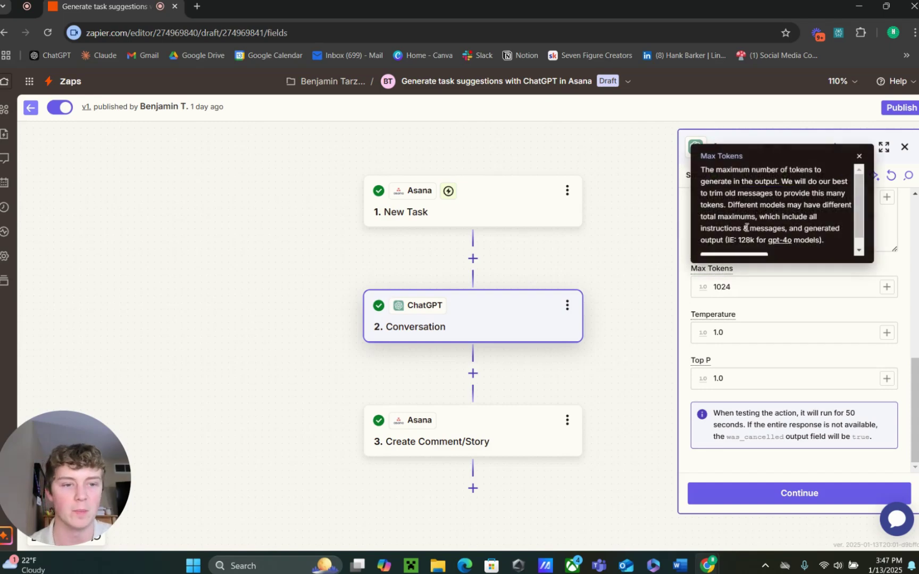
scroll(749, 193, "down", 2)
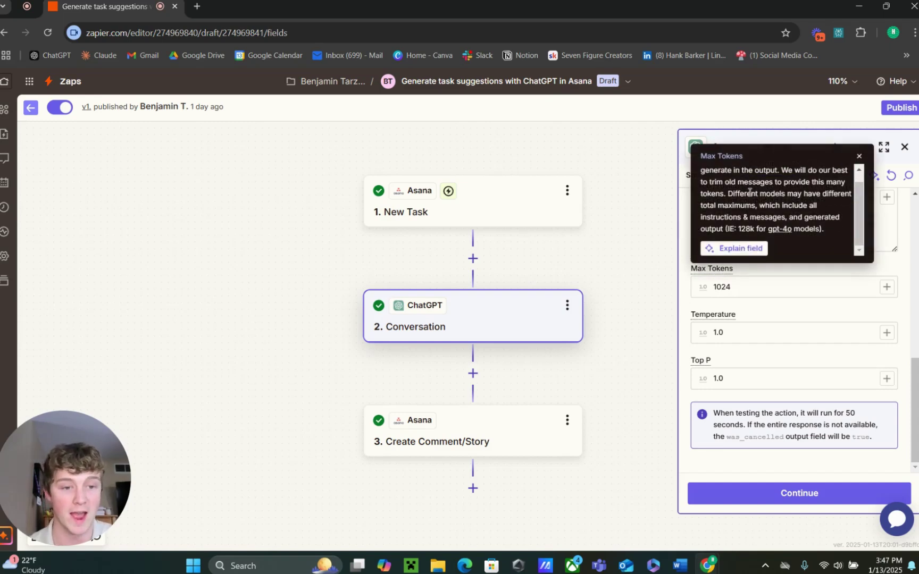
left_click(859, 156)
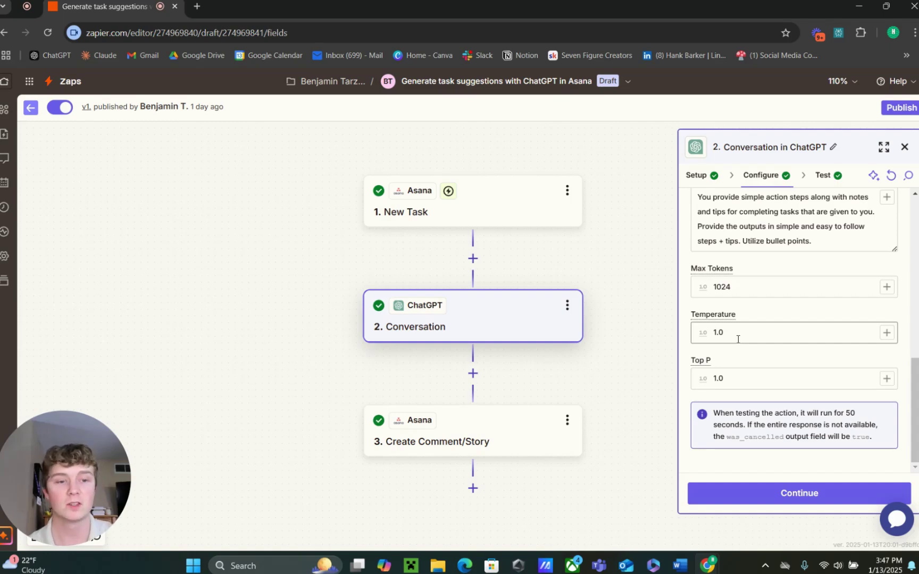
- Read the help notes for the Conversation step's Temperature and Top P fields
left_click(721, 317)
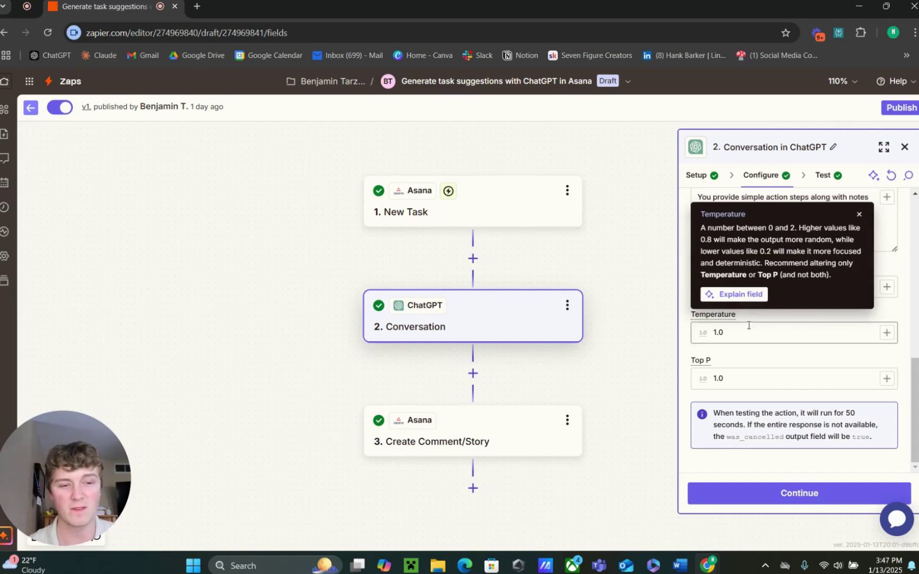
left_click(858, 215)
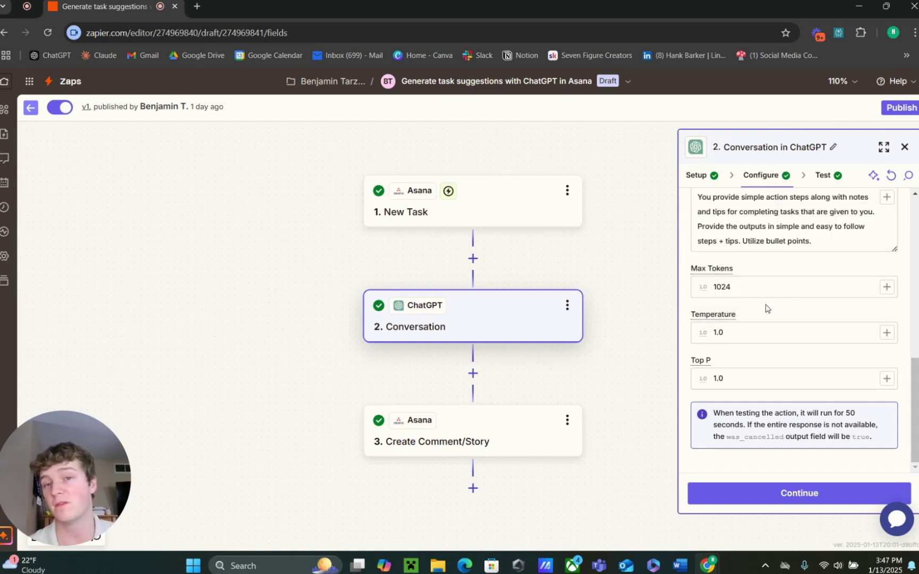
scroll(737, 271, "up", 1)
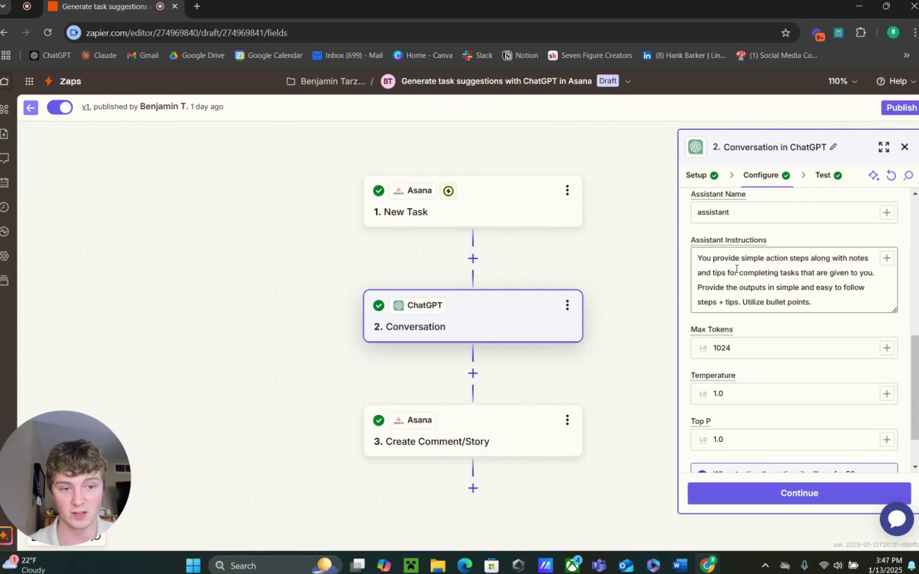
scroll(729, 292, "down", 1)
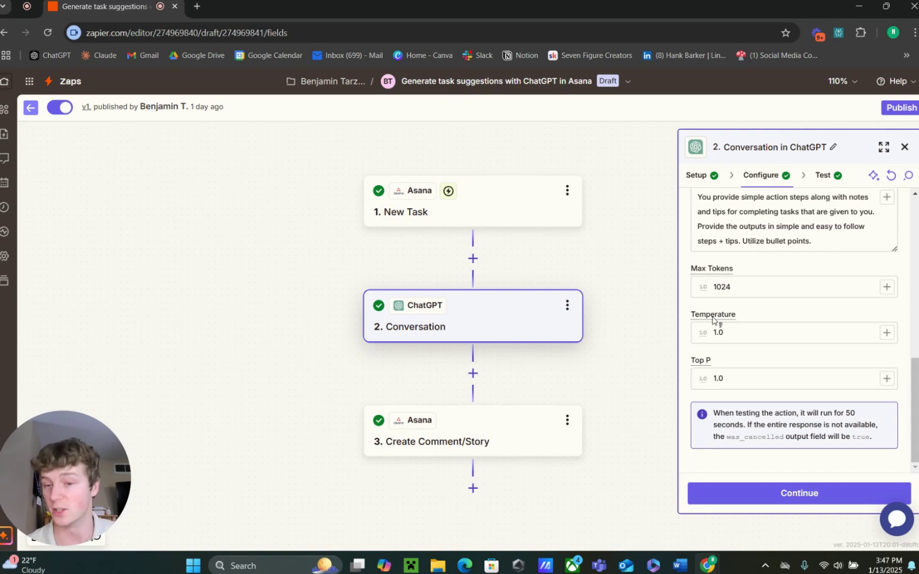
mouse_move(701, 361)
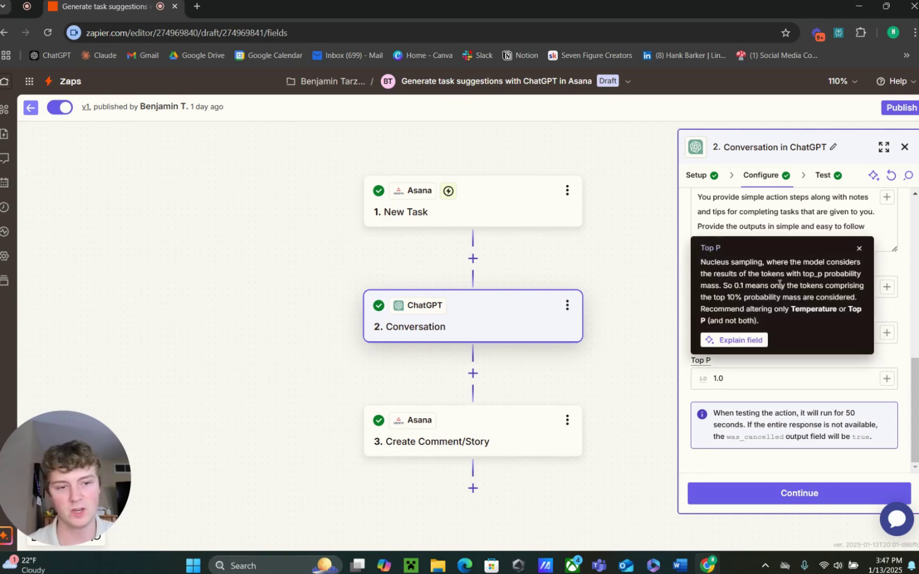
left_click(859, 249)
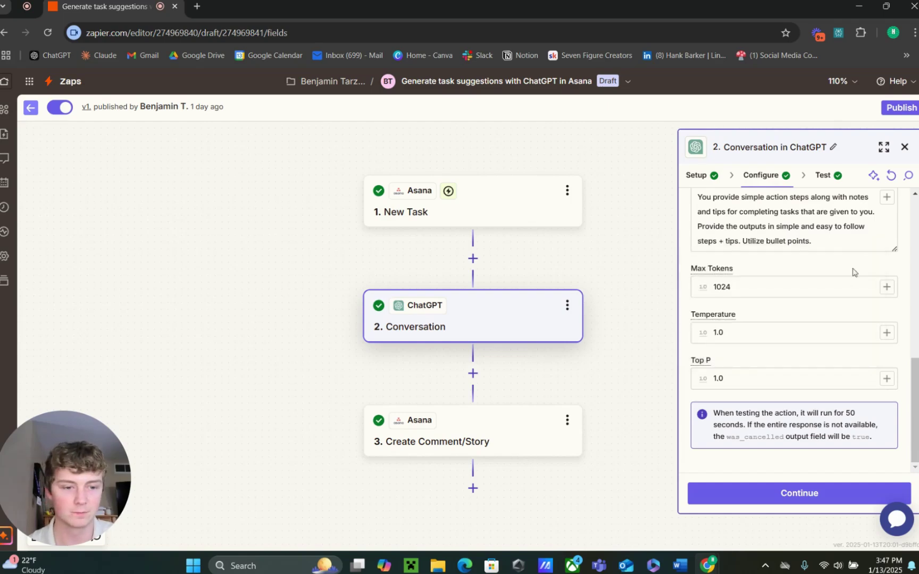
- View the Conversation step's test output and close the step
left_click(782, 504)
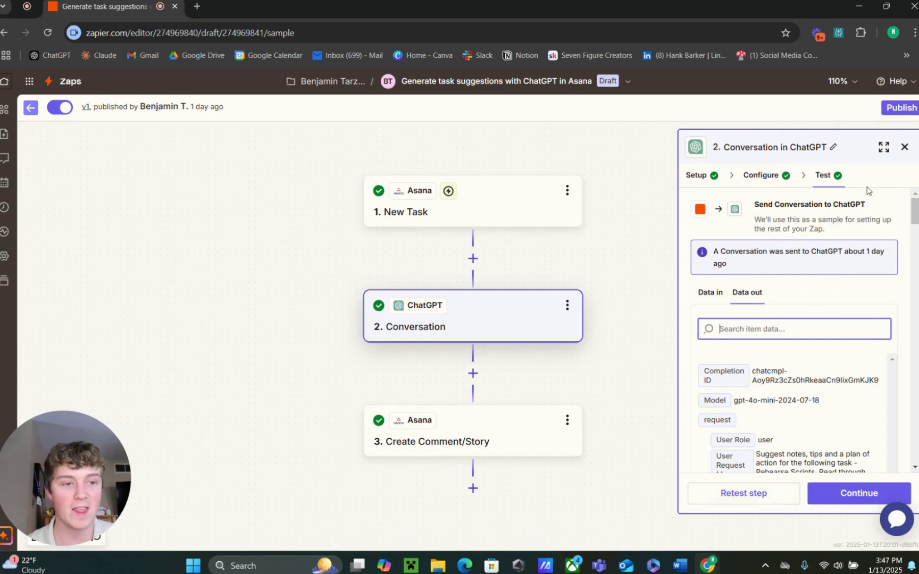
left_click(904, 147)
- Open the Create Comment/Story step and look through the available Asana action events without changing the selection
left_click(495, 426)
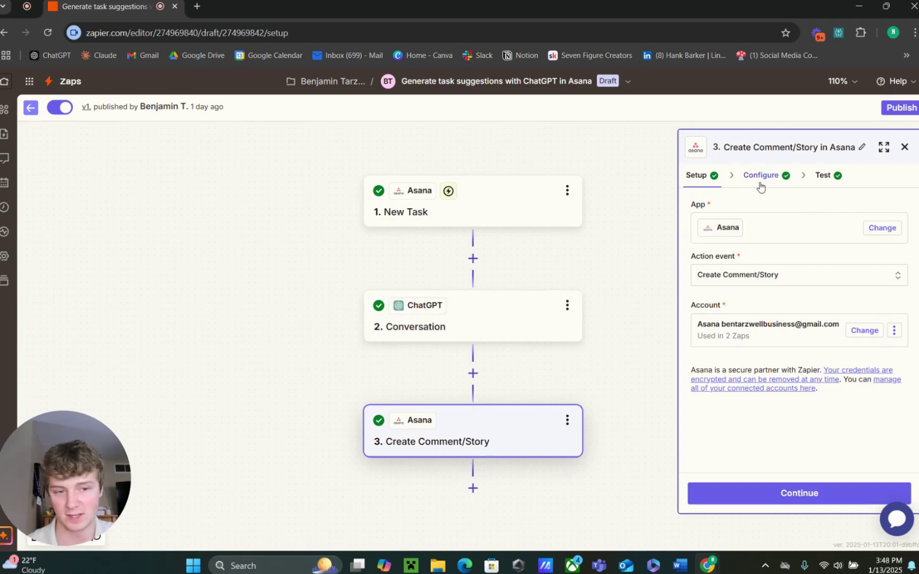
left_click(745, 274)
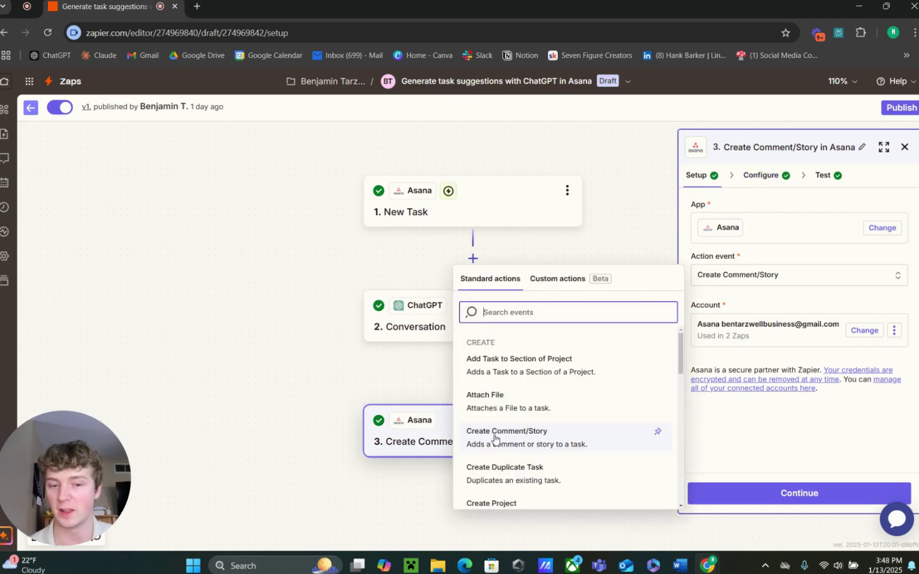
left_click(748, 263)
- Review the Create Comment/Story step's configuration, including the data insertable in Text, and its test output, and close the step
left_click(770, 176)
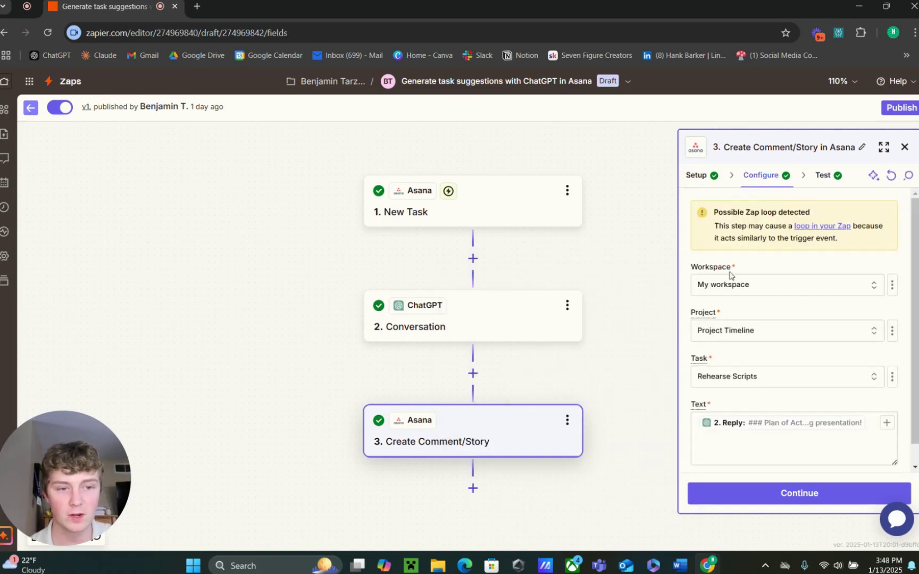
scroll(729, 276, "down", 1)
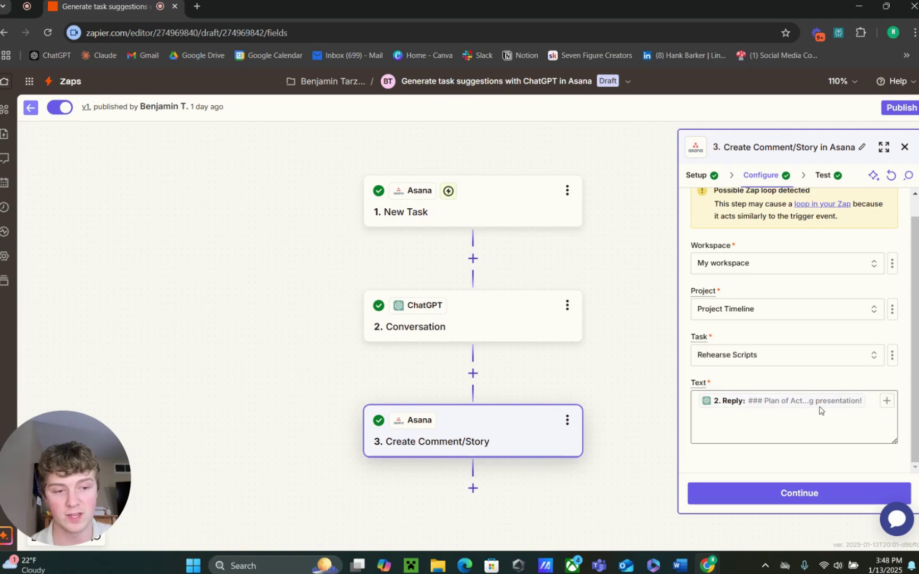
left_click(885, 401)
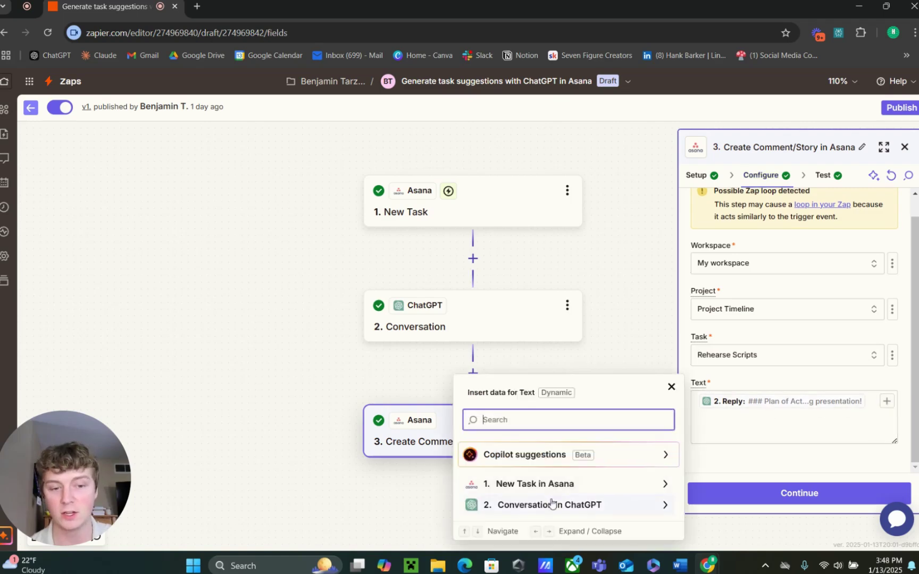
left_click(744, 380)
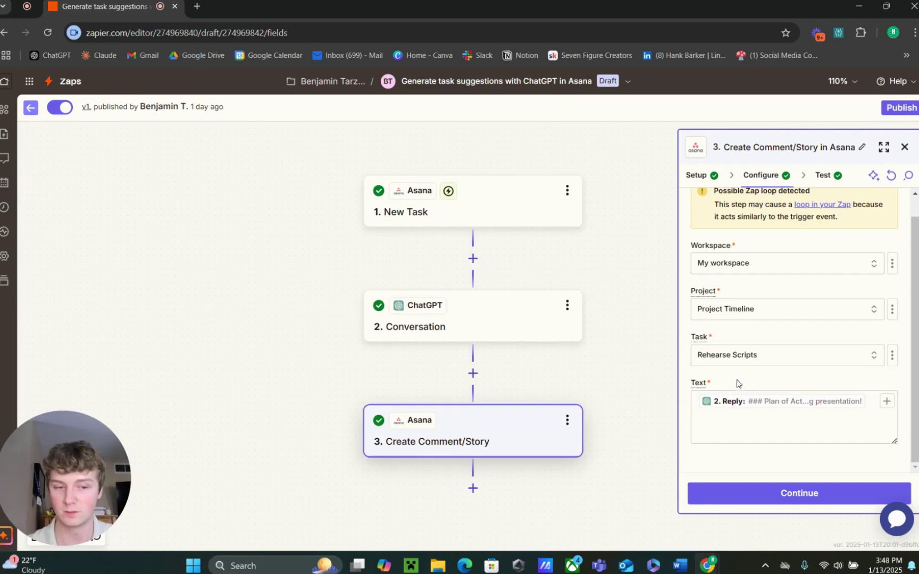
left_click(793, 494)
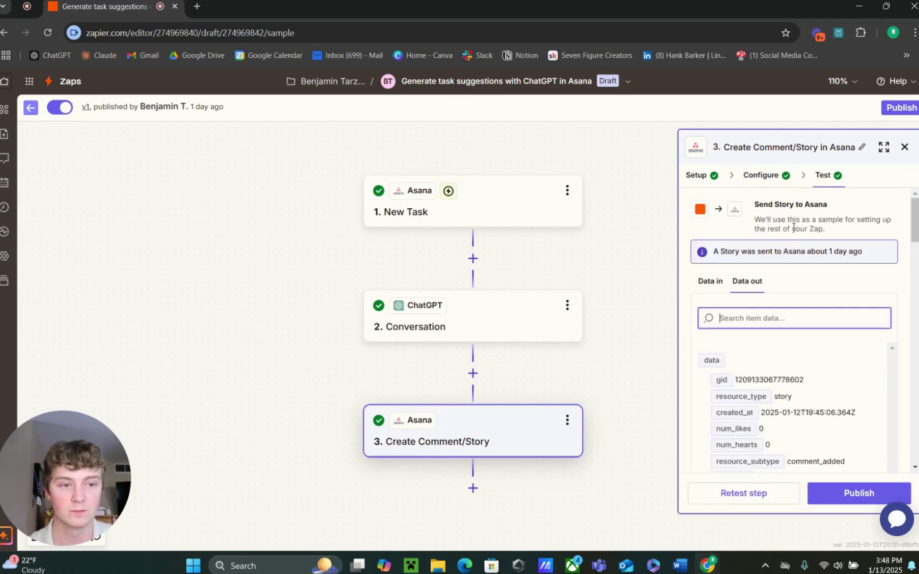
left_click(905, 147)
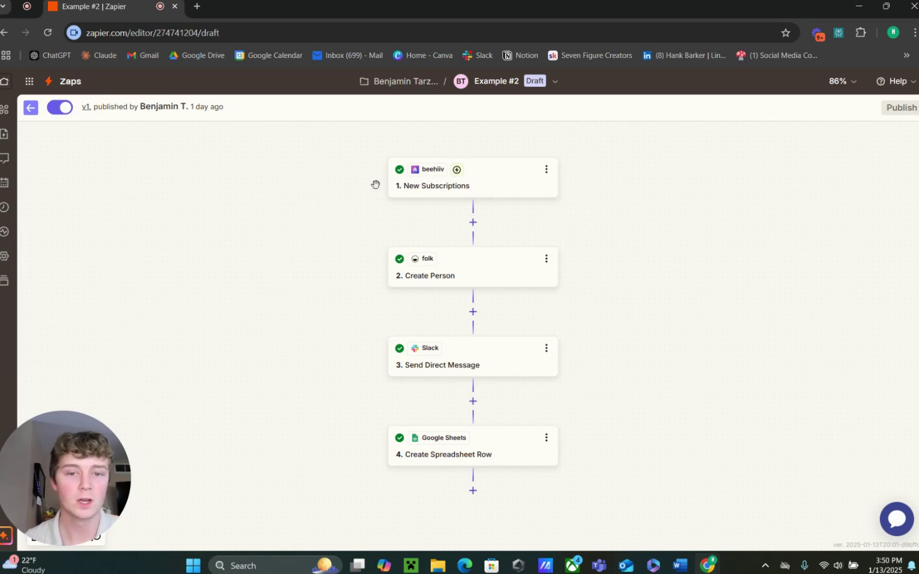
- Review the beehiiv New Subscriptions trigger in the Example #2 Zap, from its setup and Webhook Description help to its test record
left_click(440, 185)
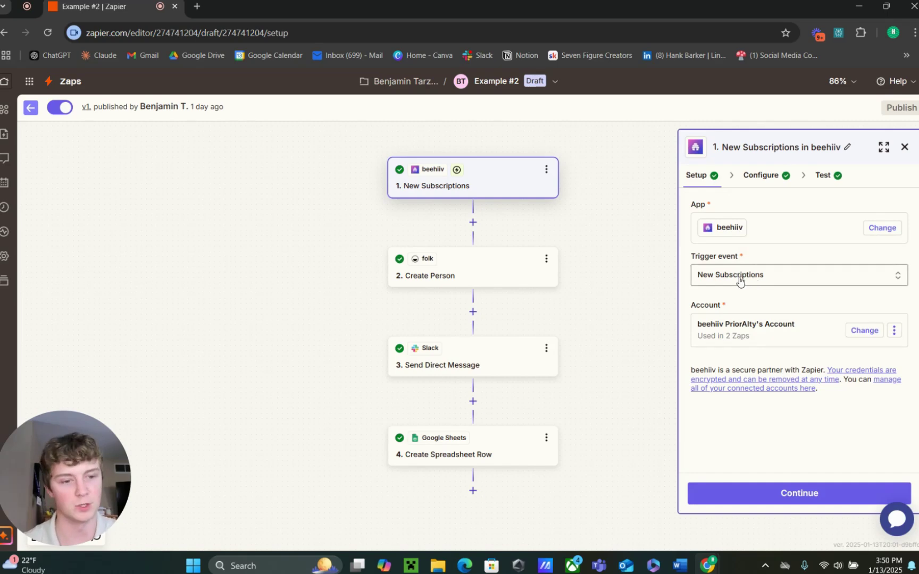
left_click(782, 497)
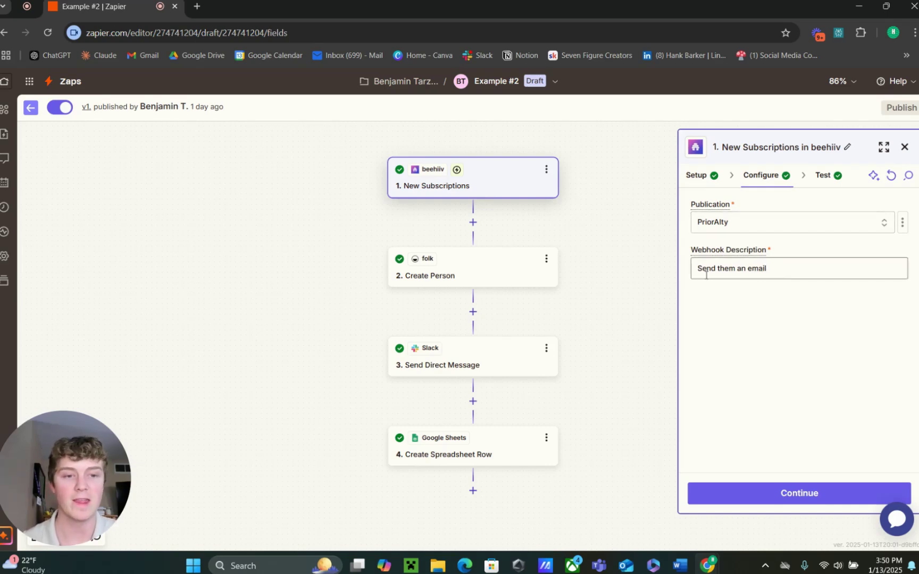
mouse_move(755, 249)
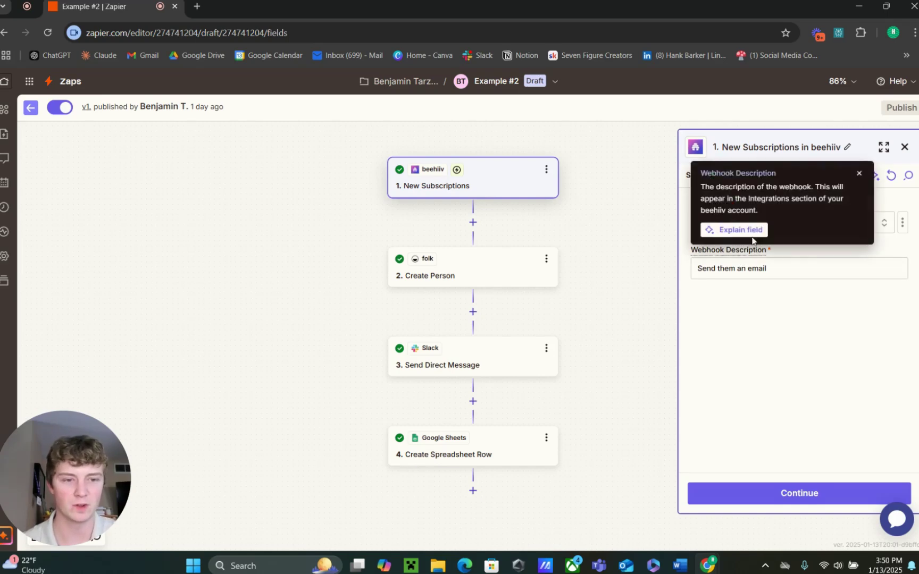
left_click(858, 176)
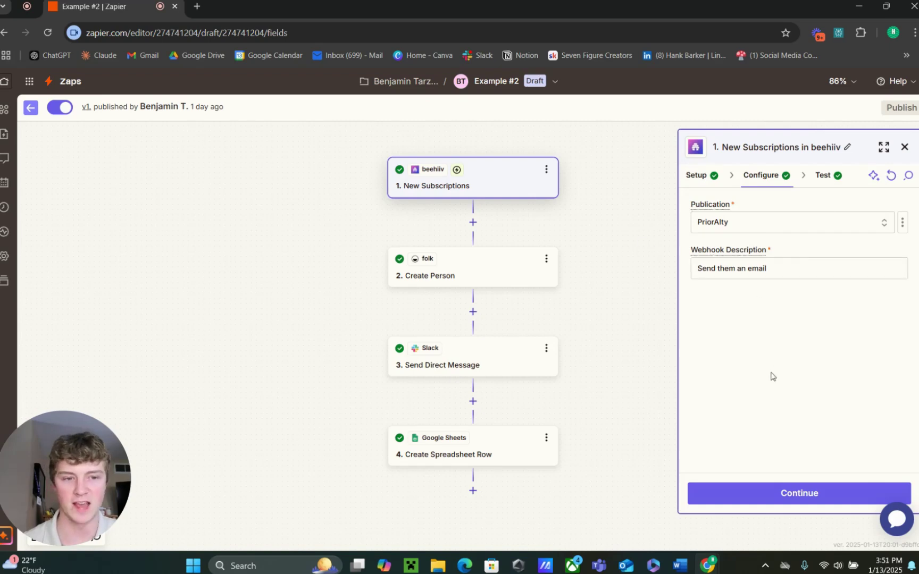
left_click(755, 484)
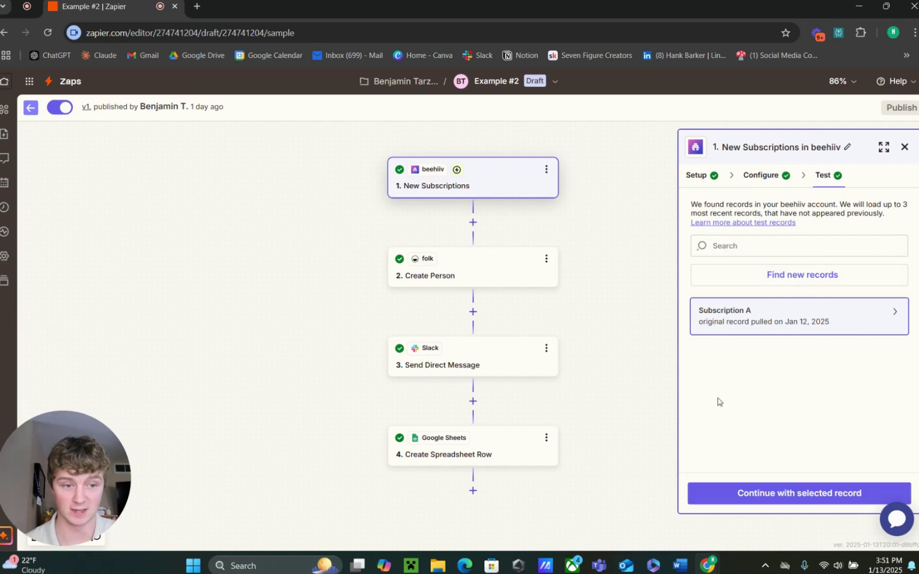
- Open the folk Create Person step and look through its available action events without changing the selection
left_click(487, 267)
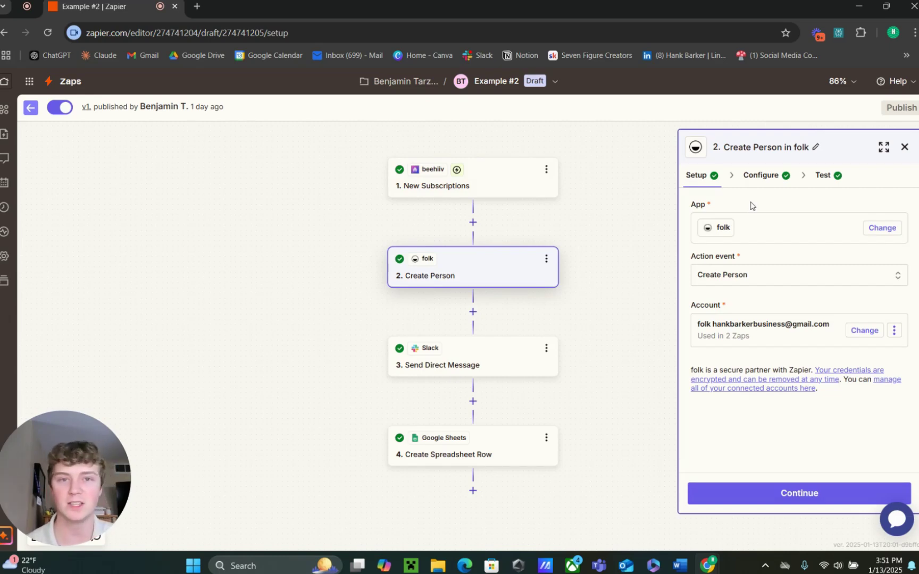
left_click(743, 277)
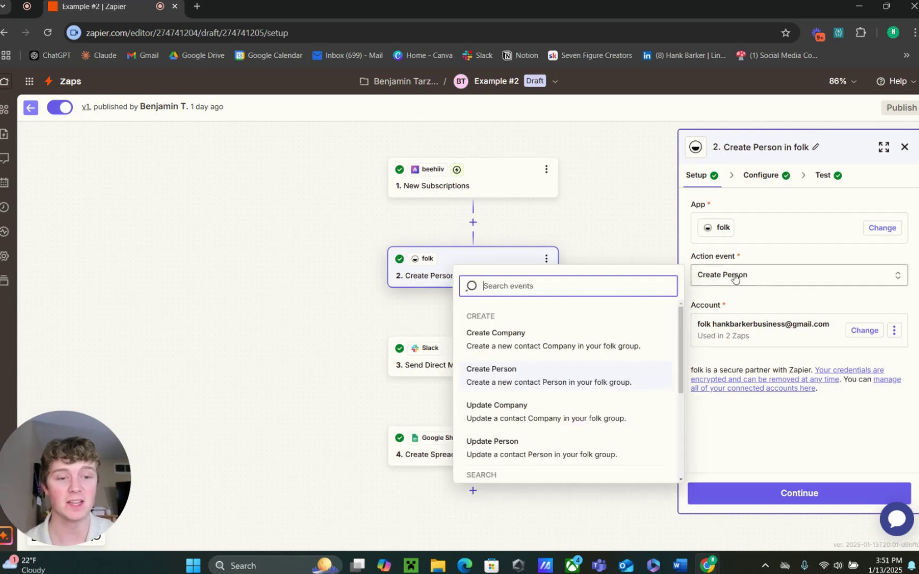
left_click(708, 301)
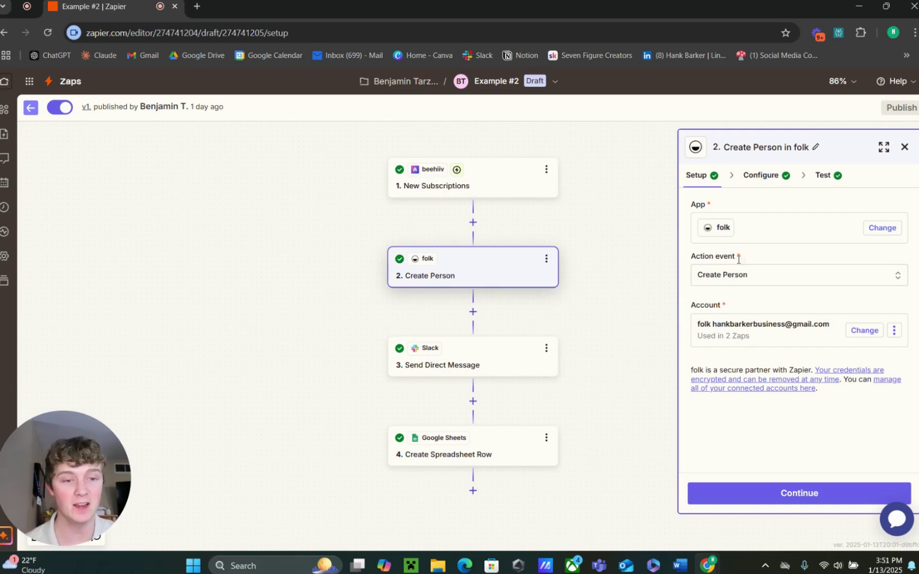
- Examine the Create Person step's configuration, from the Group and name fields to the mapped Emails and Description data
left_click(764, 178)
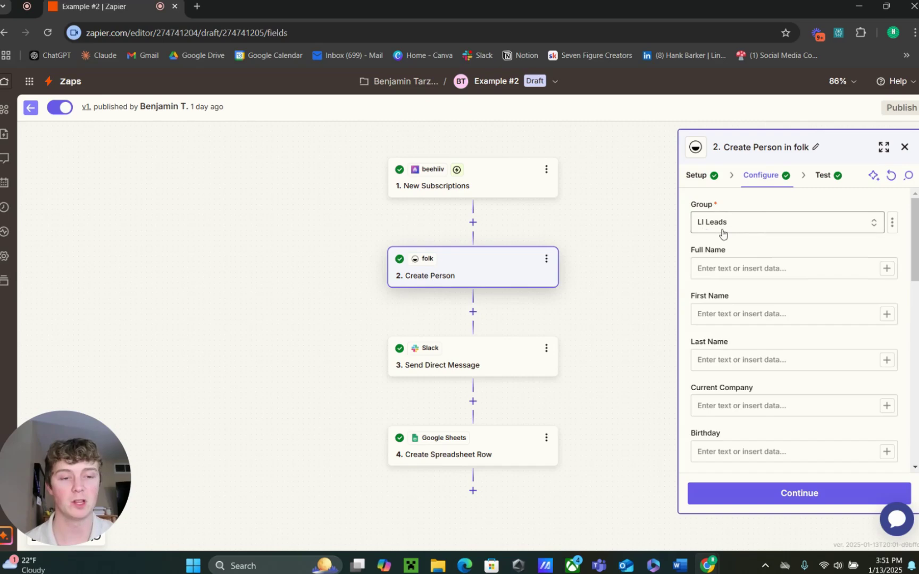
scroll(744, 245, "down", 5)
scroll(713, 276, "up", 5)
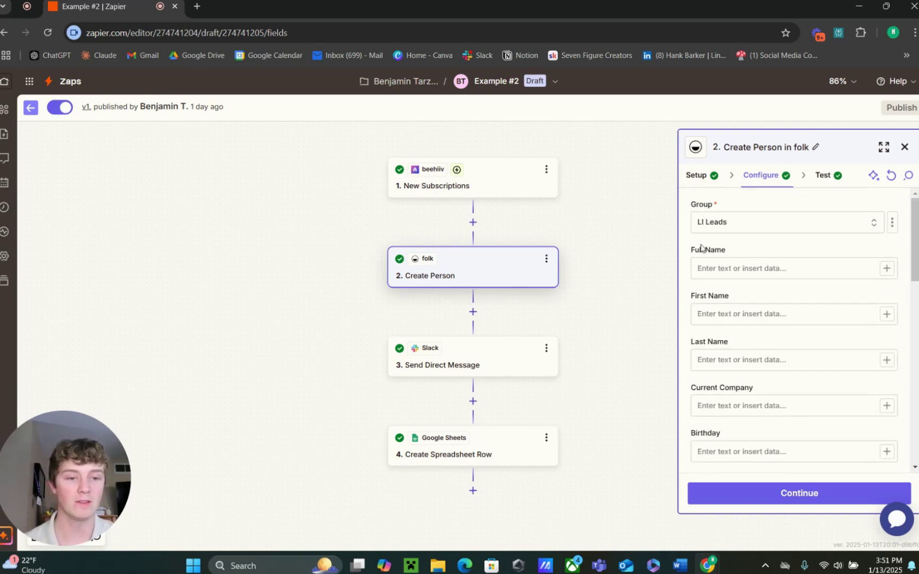
scroll(773, 310, "down", 6)
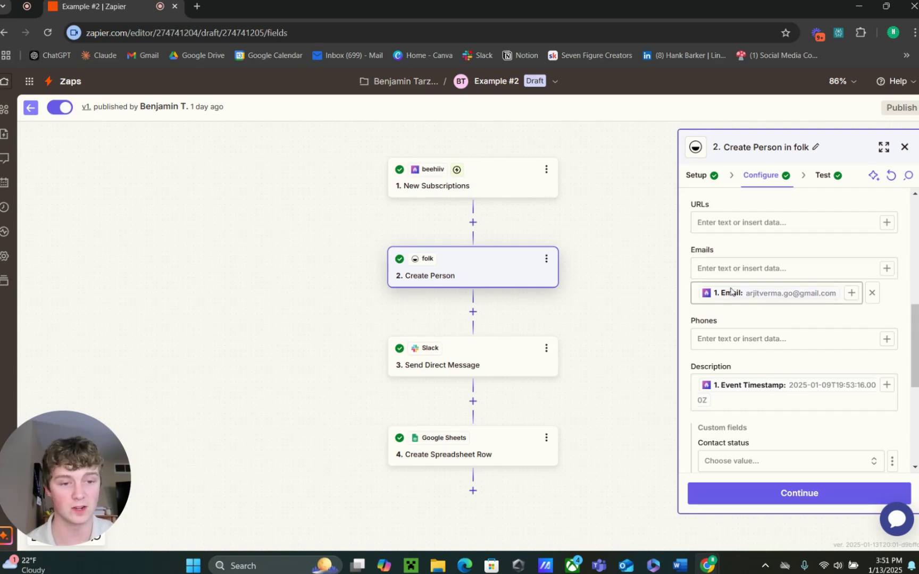
scroll(772, 317, "down", 1)
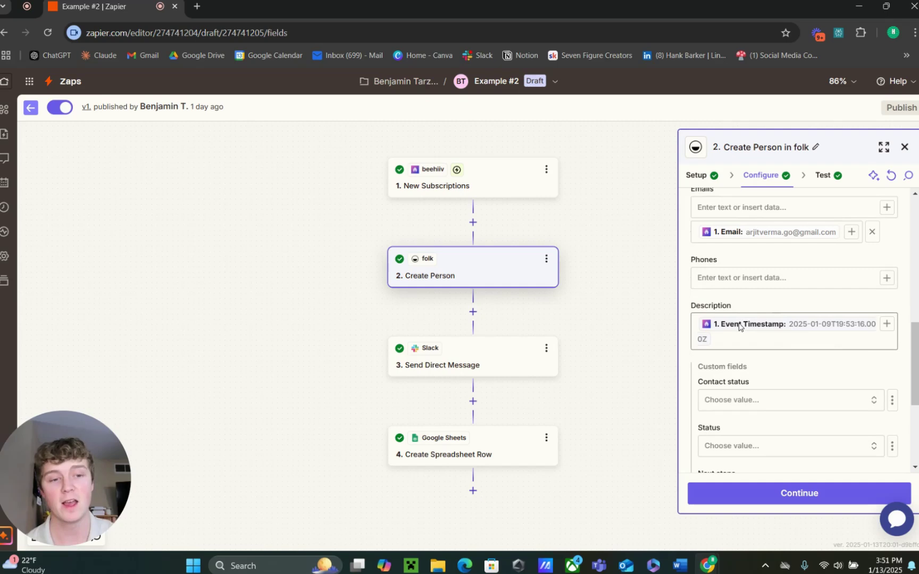
scroll(799, 346, "up", 1)
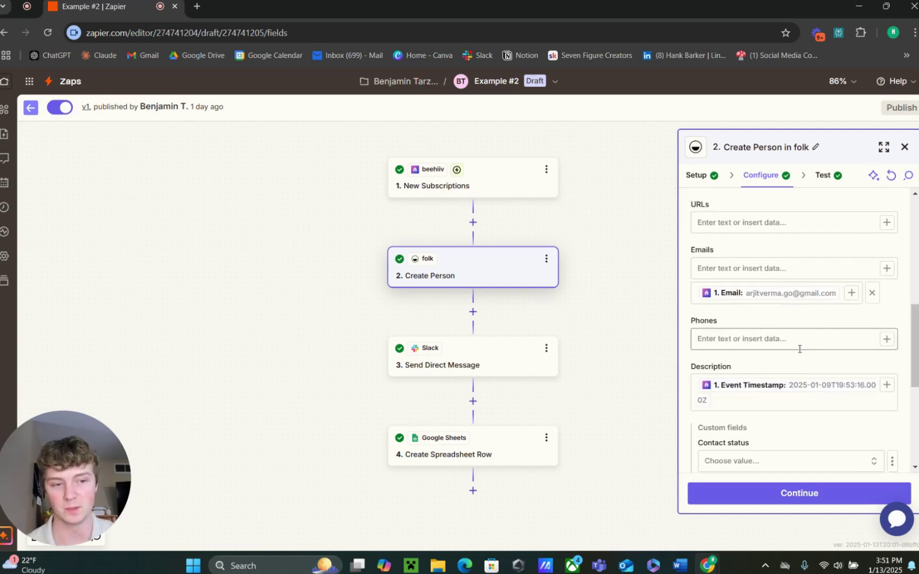
scroll(800, 349, "up", 1)
left_click(722, 329)
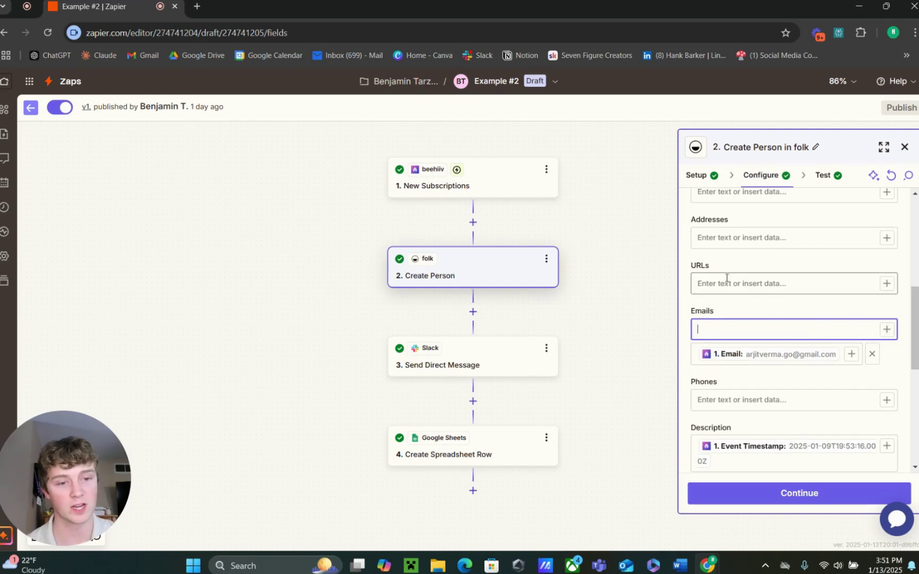
- Look through the beehiiv data insertable in the Create Person step's Job Title field without inserting any
left_click(726, 242)
scroll(727, 291, "up", 2)
left_click(723, 315)
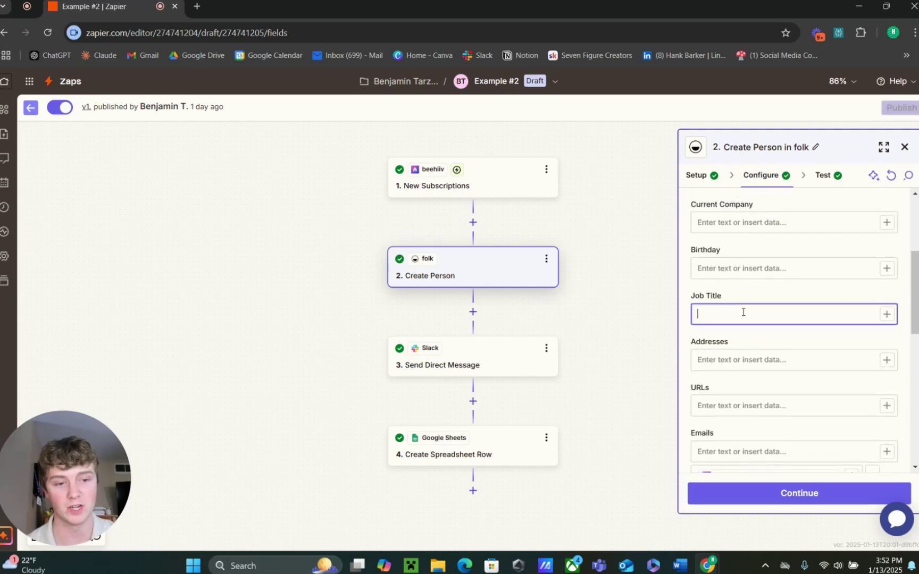
left_click(885, 315)
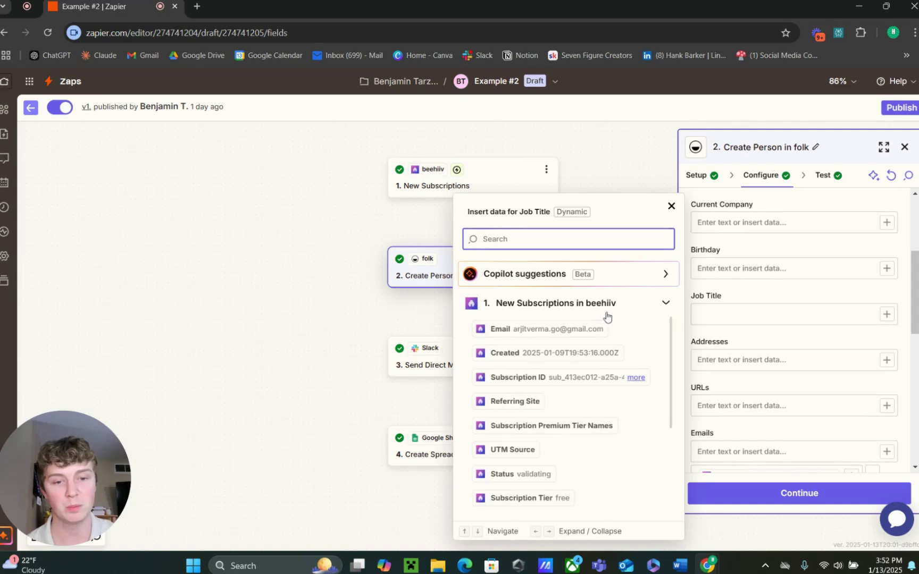
scroll(585, 363, "down", 1)
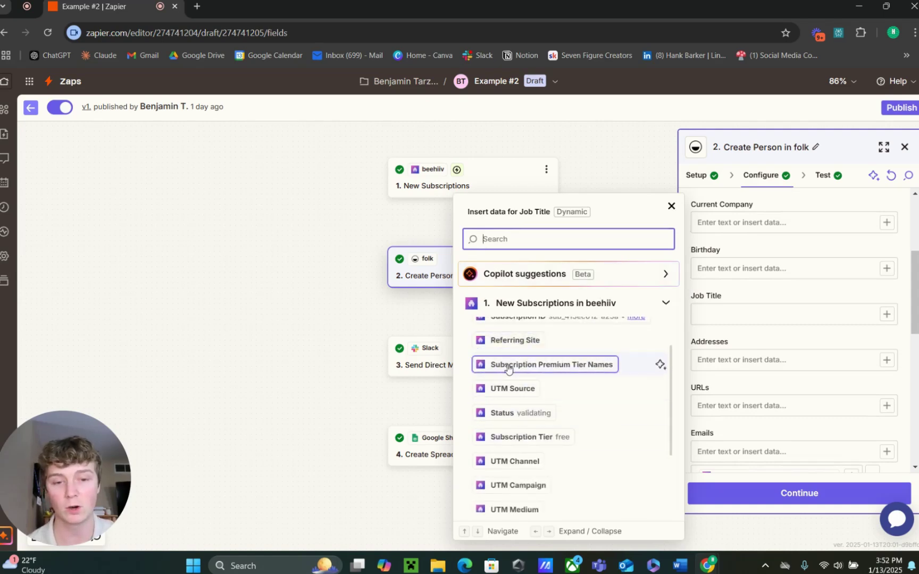
left_click(670, 209)
- Check the beehiiv data available for the Create Person step's Emails field and view the step's test output
scroll(779, 339, "down", 2)
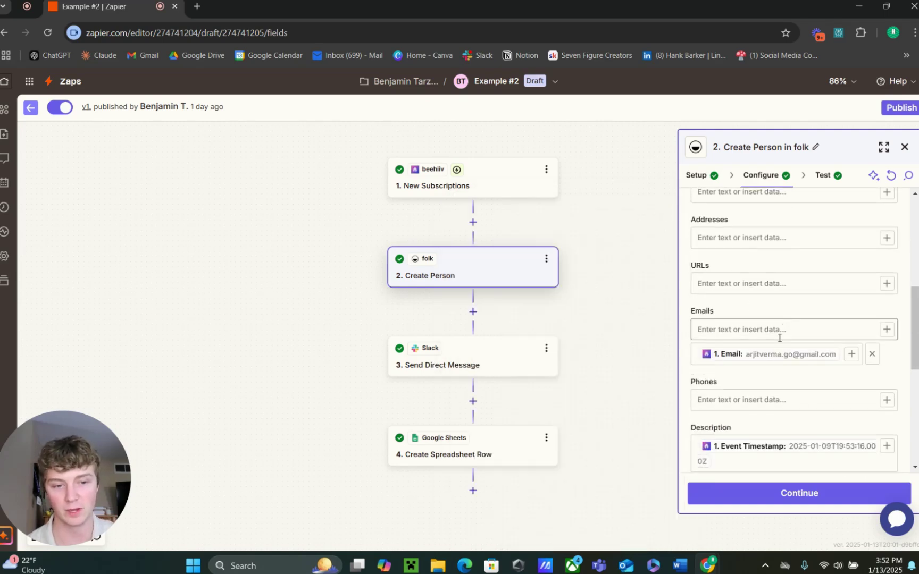
left_click(808, 334)
left_click(887, 329)
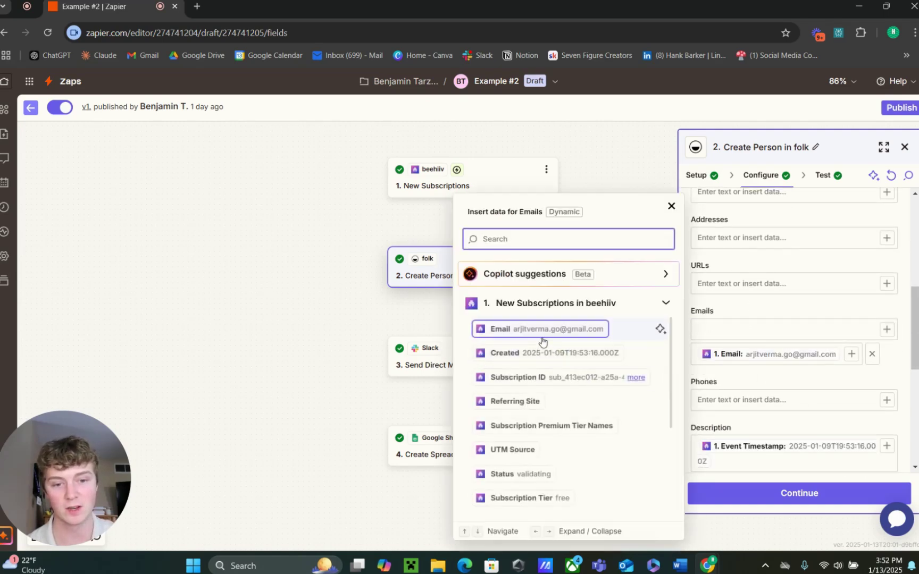
scroll(542, 351, "down", 2)
scroll(548, 331, "up", 2)
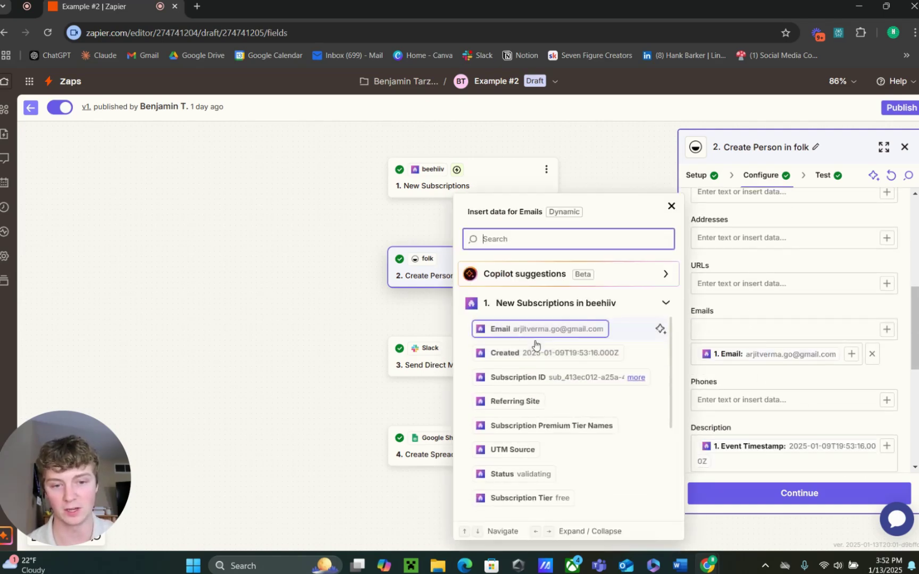
left_click(669, 209)
left_click(759, 486)
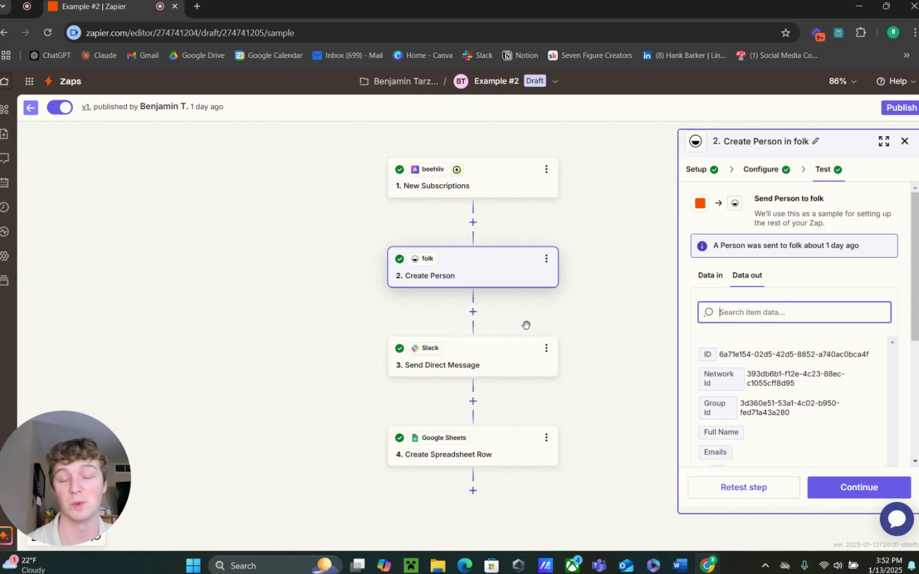
- Review the Slack Send Direct Message step, from its setup and configured message text and bot options to its test output
left_click(496, 349)
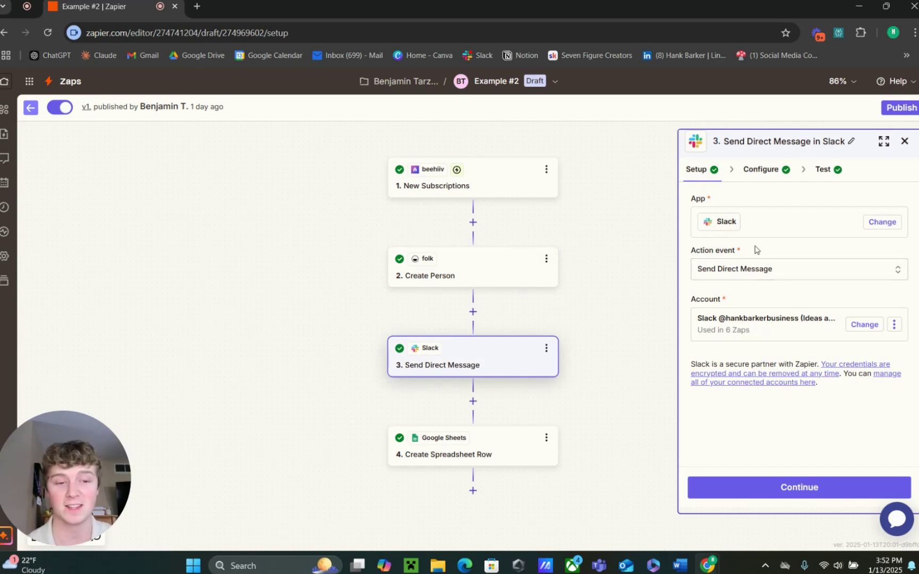
left_click(786, 484)
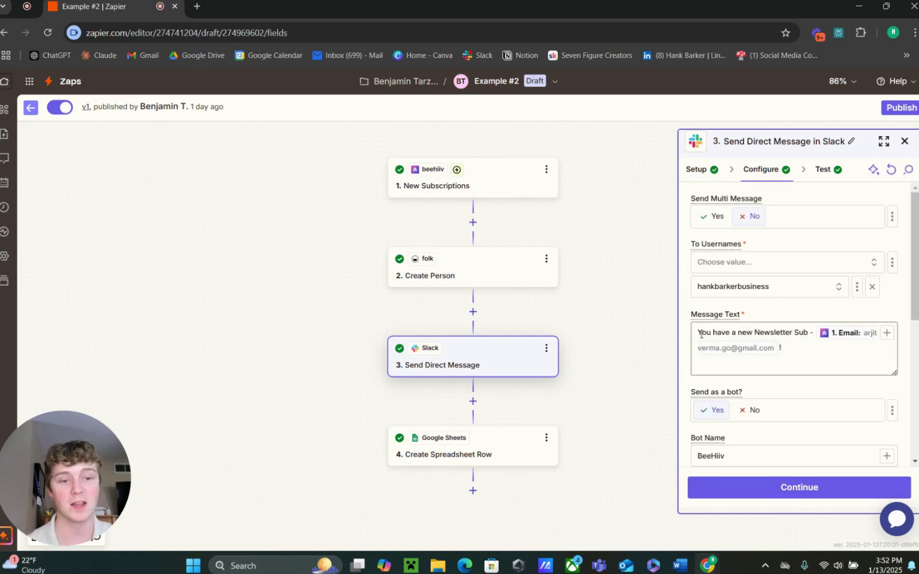
left_click_drag(699, 334, 857, 338)
left_click(833, 353)
scroll(751, 335, "down", 5)
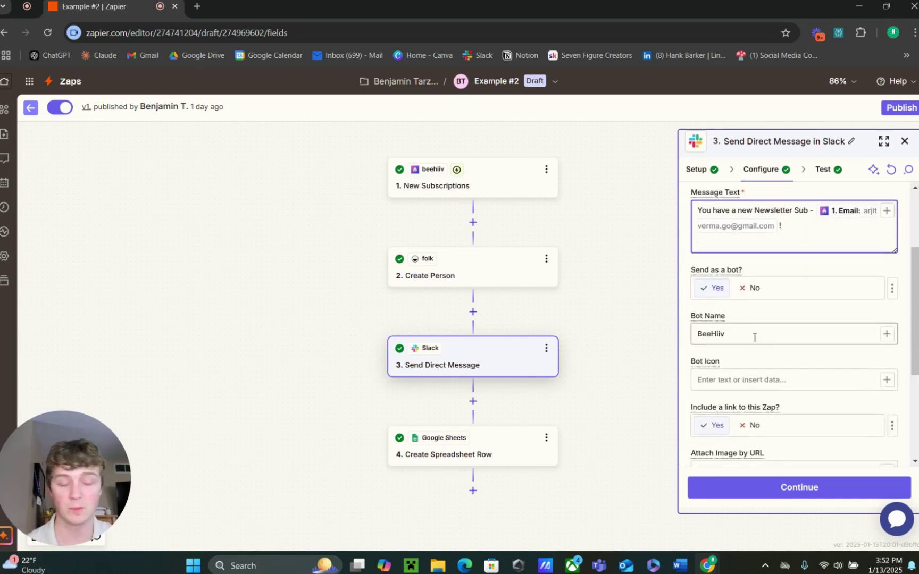
left_click(815, 177)
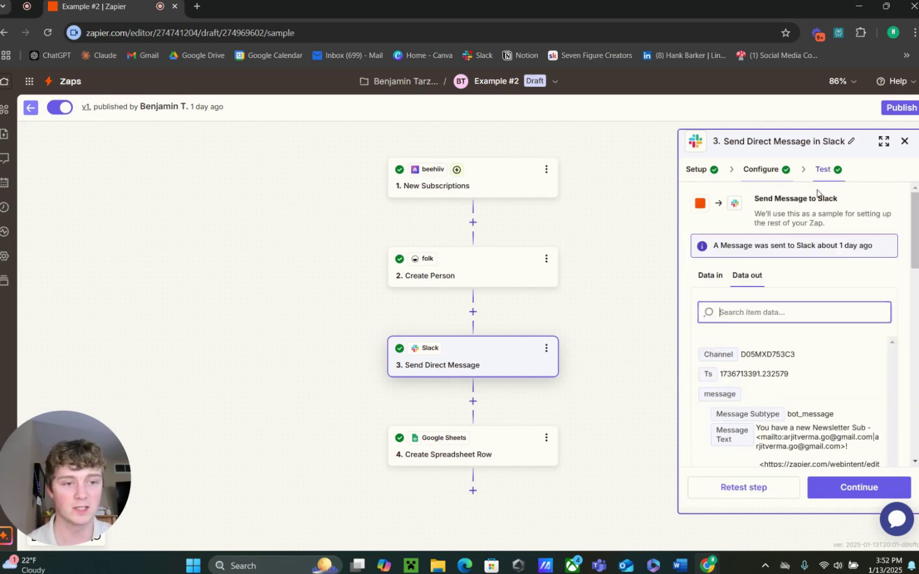
- Review the Google Sheets Create Spreadsheet Row step's setup and column field mappings, and exit the Zap editor to the home page
left_click(492, 446)
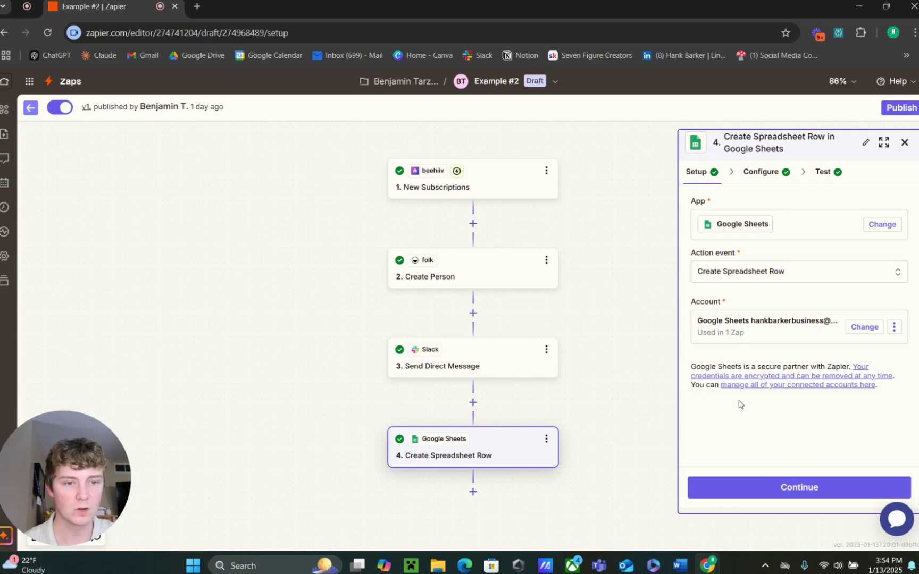
left_click(781, 487)
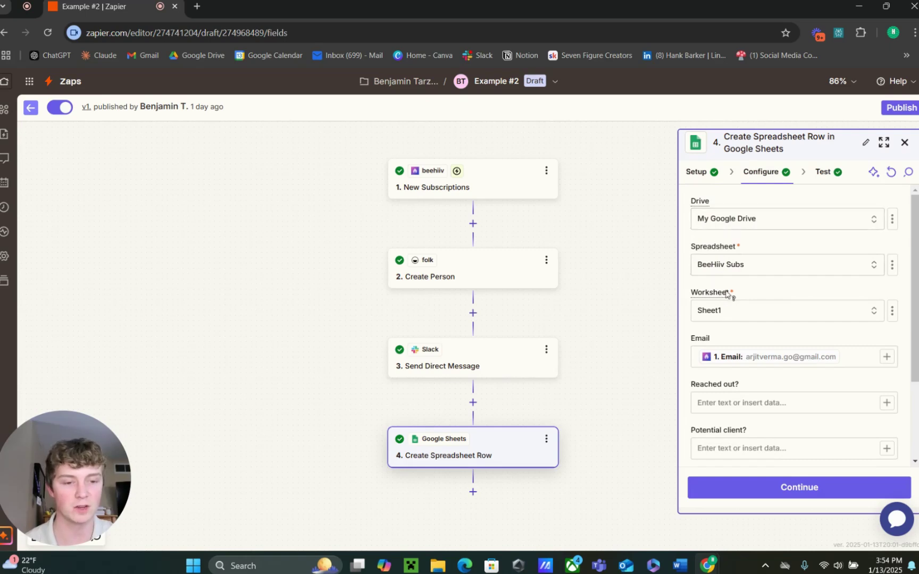
scroll(756, 314, "down", 1)
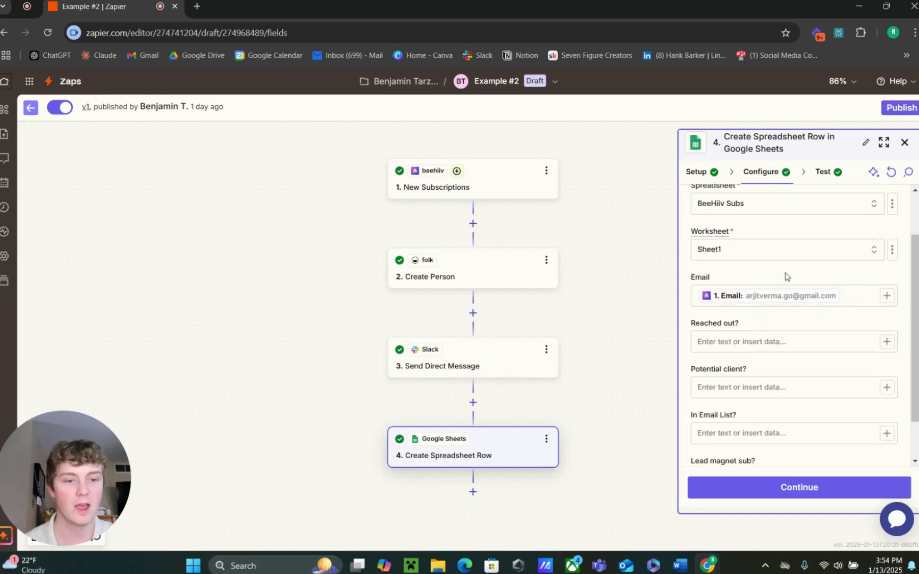
scroll(785, 276, "down", 1)
left_click(717, 289)
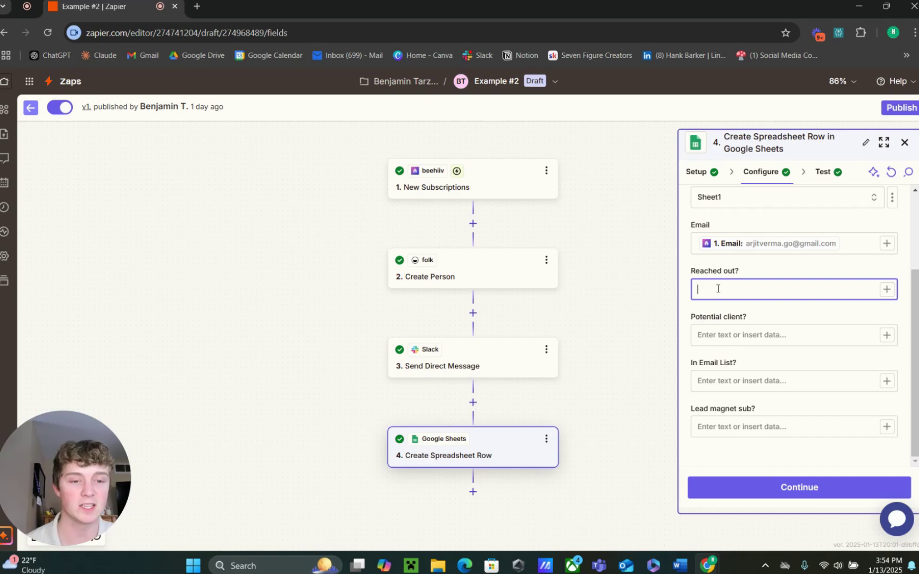
left_click(758, 273)
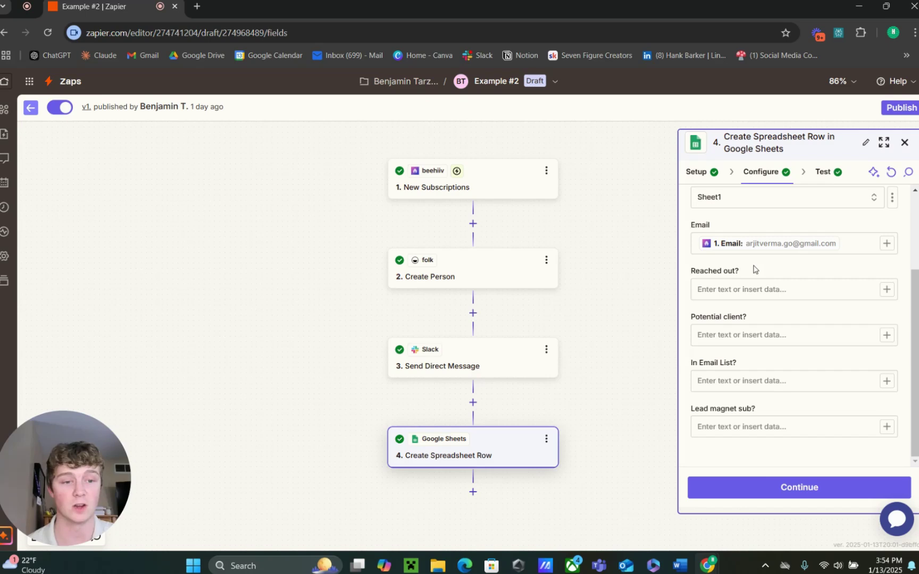
left_click(735, 293)
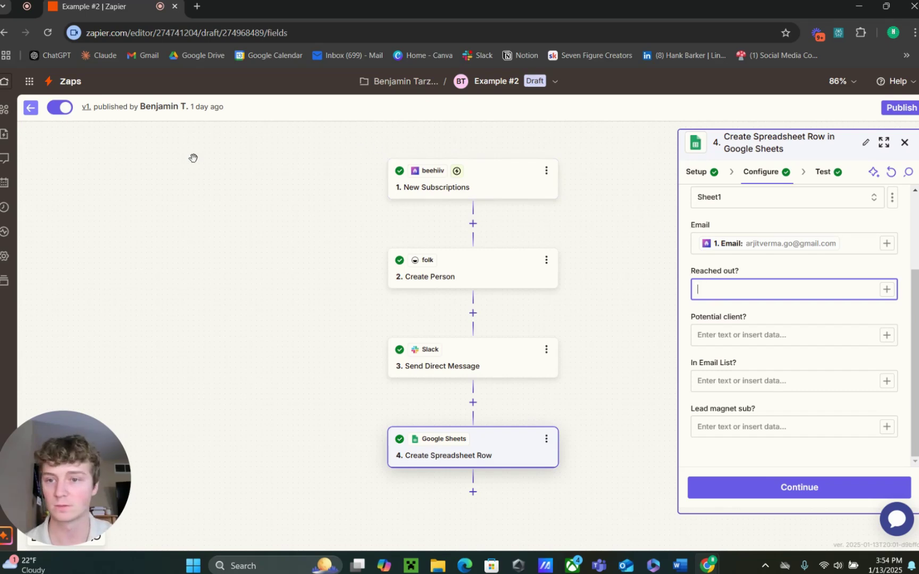
left_click(30, 108)
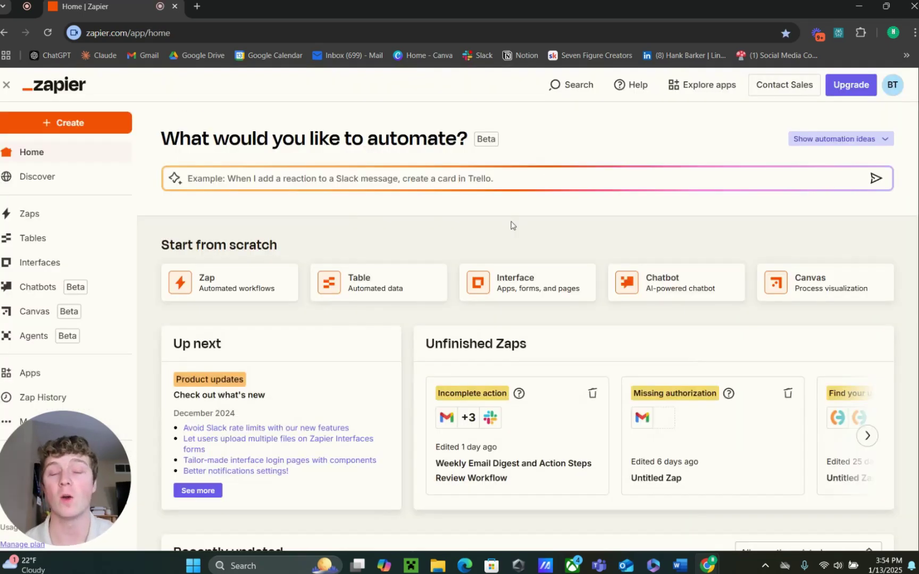